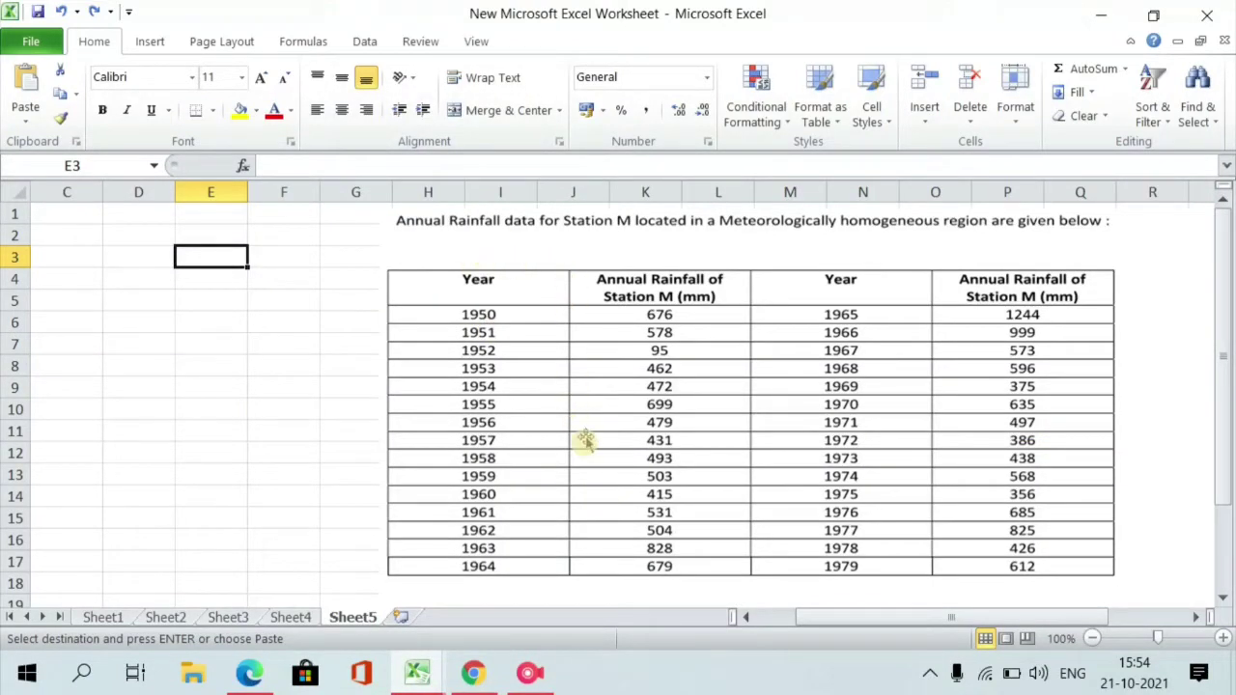
# Step: Paste the copied Rank and Annual Rainfall (mm) columns into C3 as values only
pyautogui.scroll(-1, 583, 434)
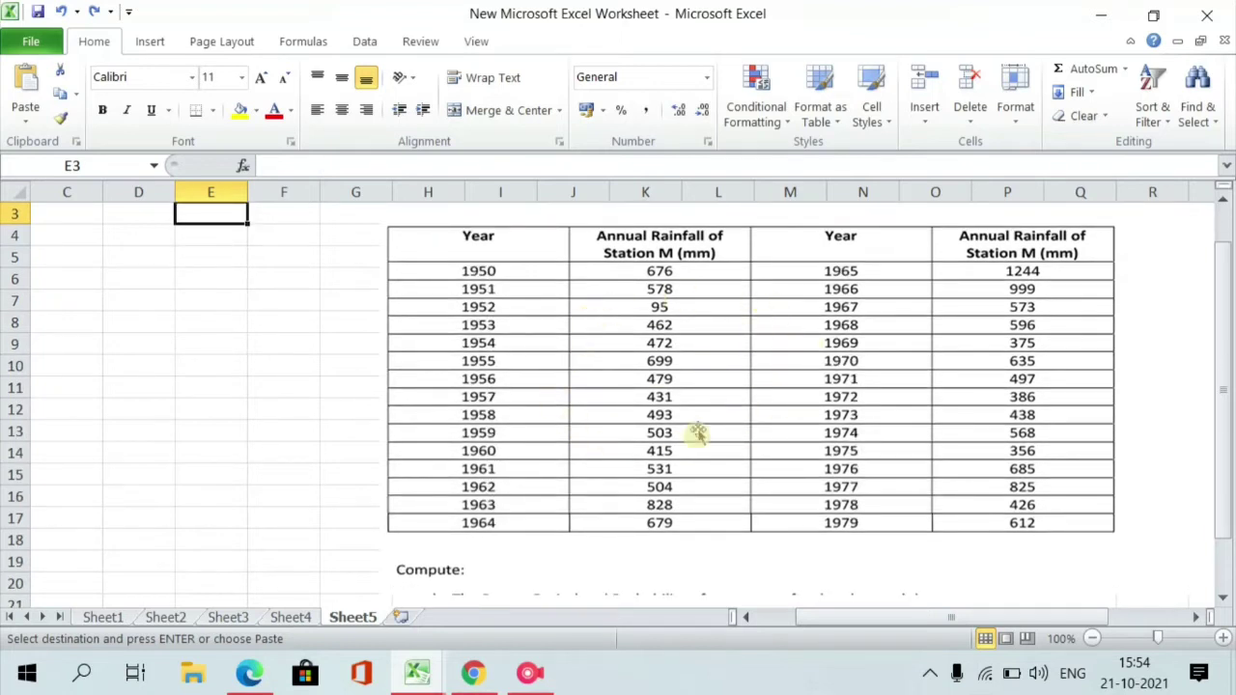
pyautogui.scroll(-1, 539, 414)
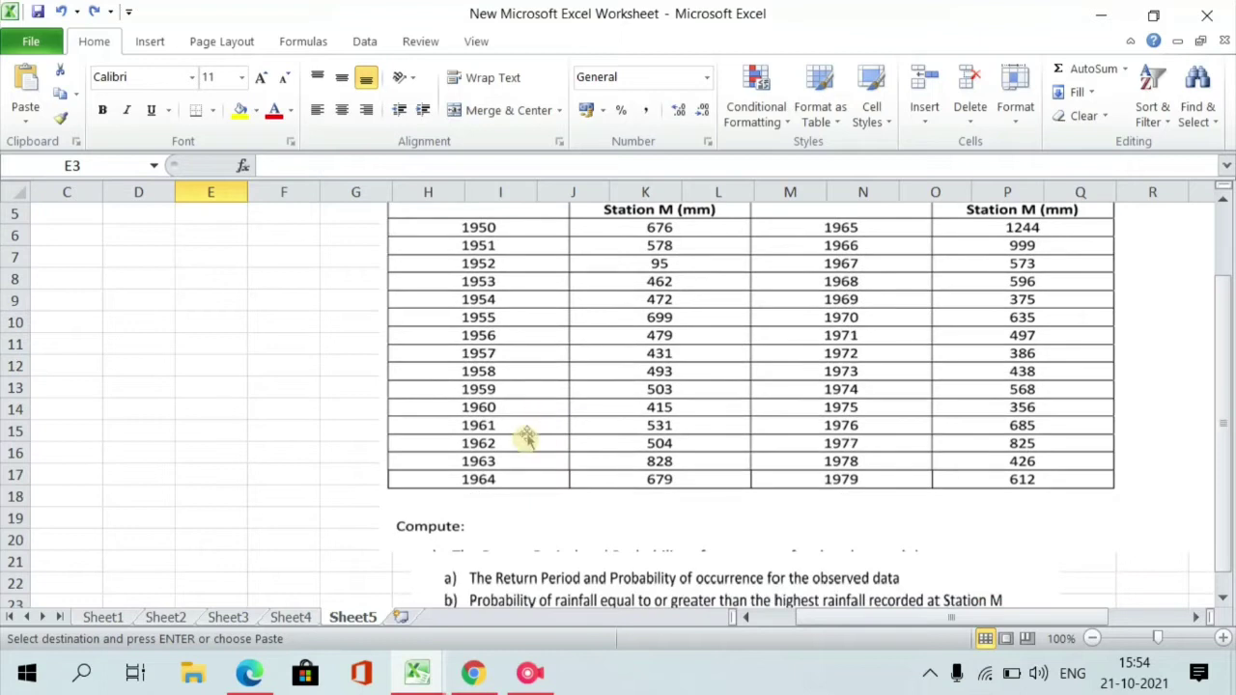
pyautogui.scroll(-2, 525, 436)
pyautogui.scroll(-1, 517, 499)
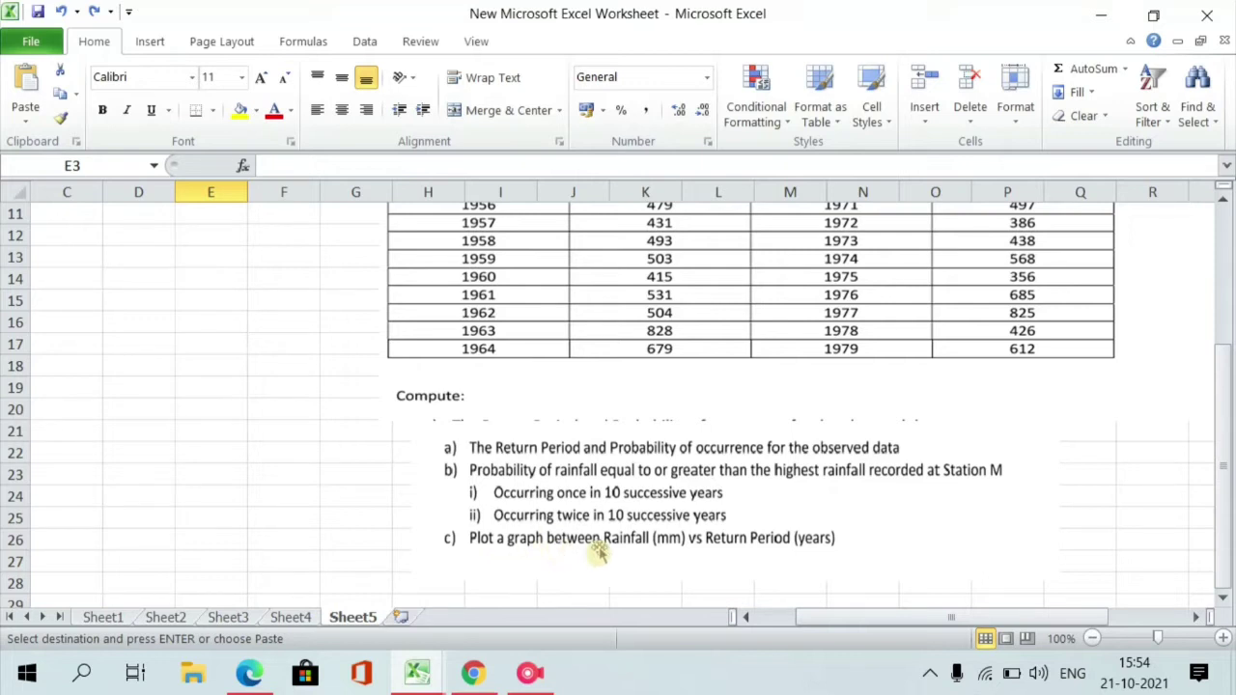
pyautogui.click(531, 674)
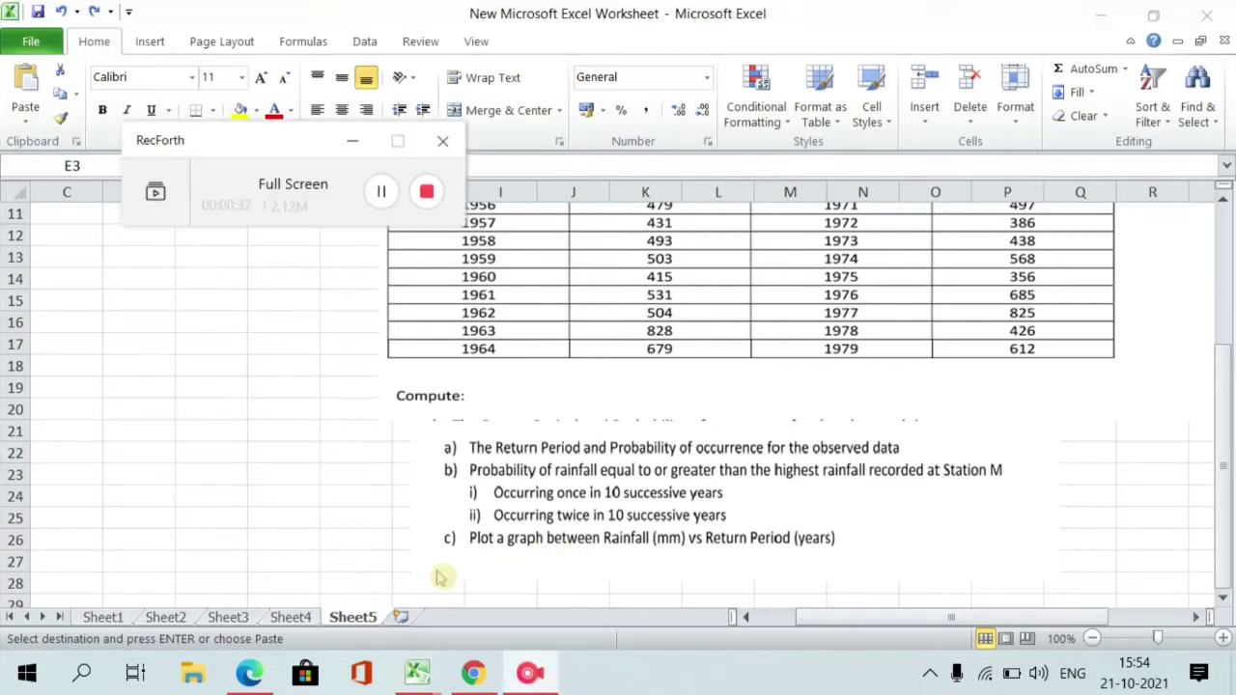
pyautogui.click(352, 140)
pyautogui.scroll(2, 383, 356)
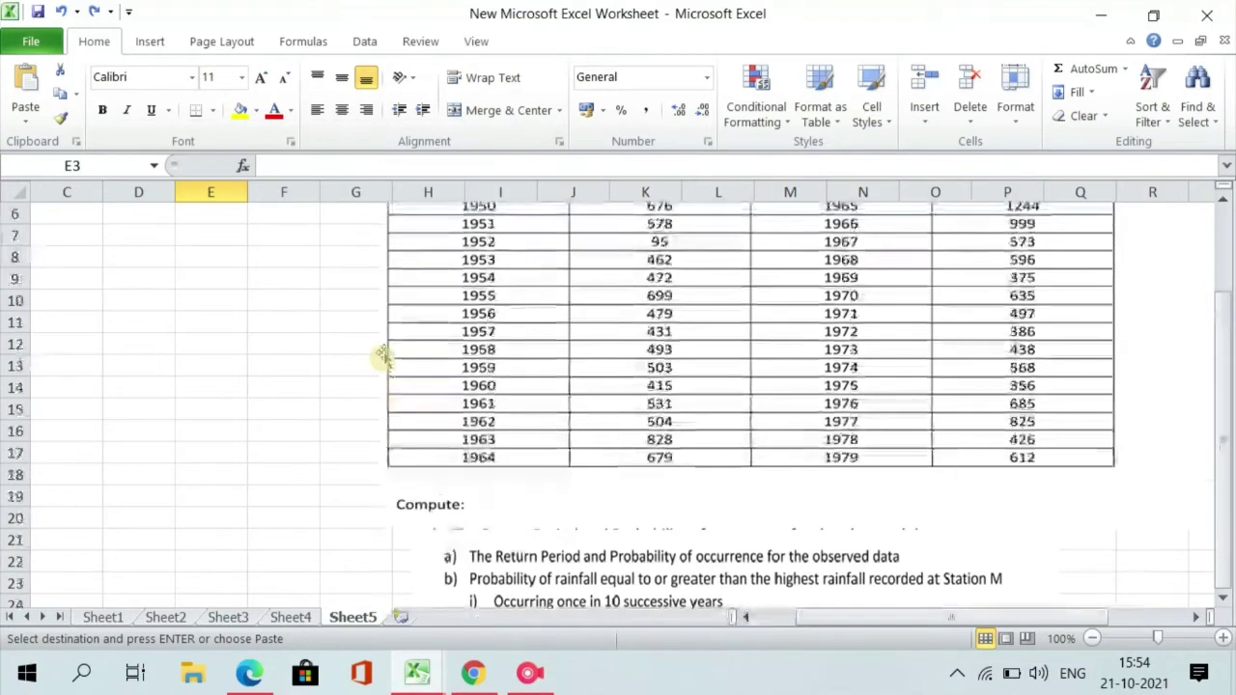
pyautogui.scroll(1, 384, 357)
pyautogui.scroll(-2, 469, 396)
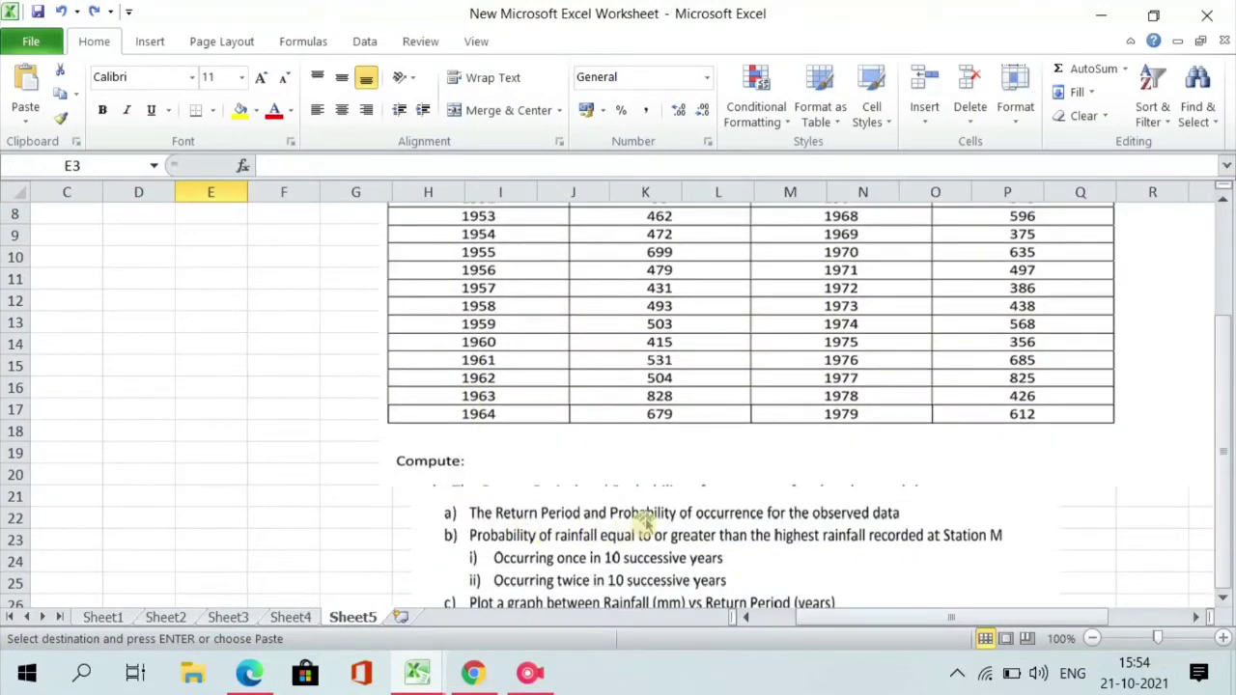
pyautogui.scroll(2, 480, 406)
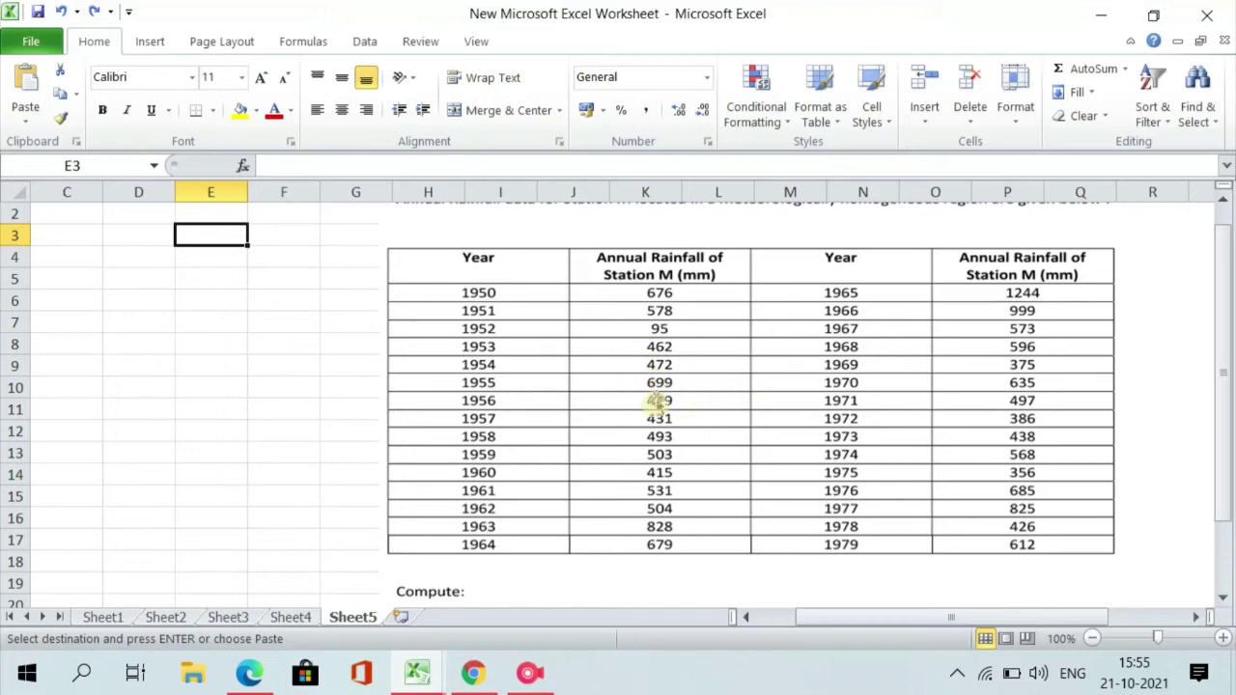
pyautogui.click(68, 241)
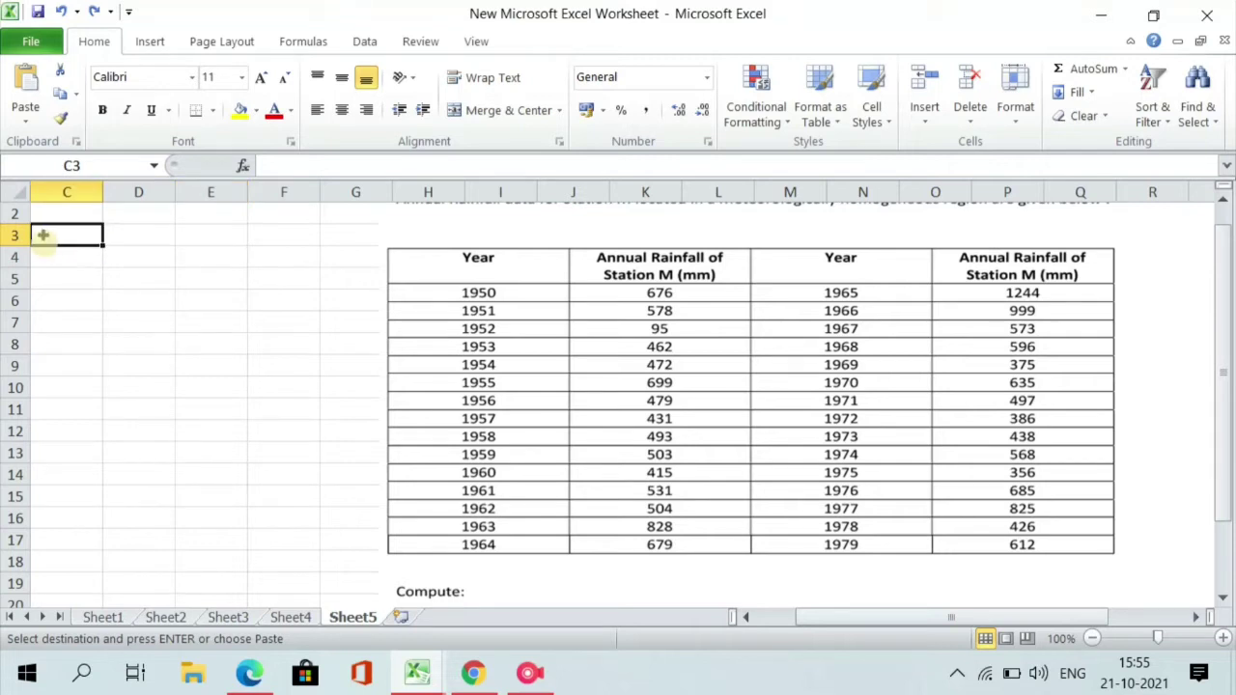
pyautogui.rightClick(43, 236)
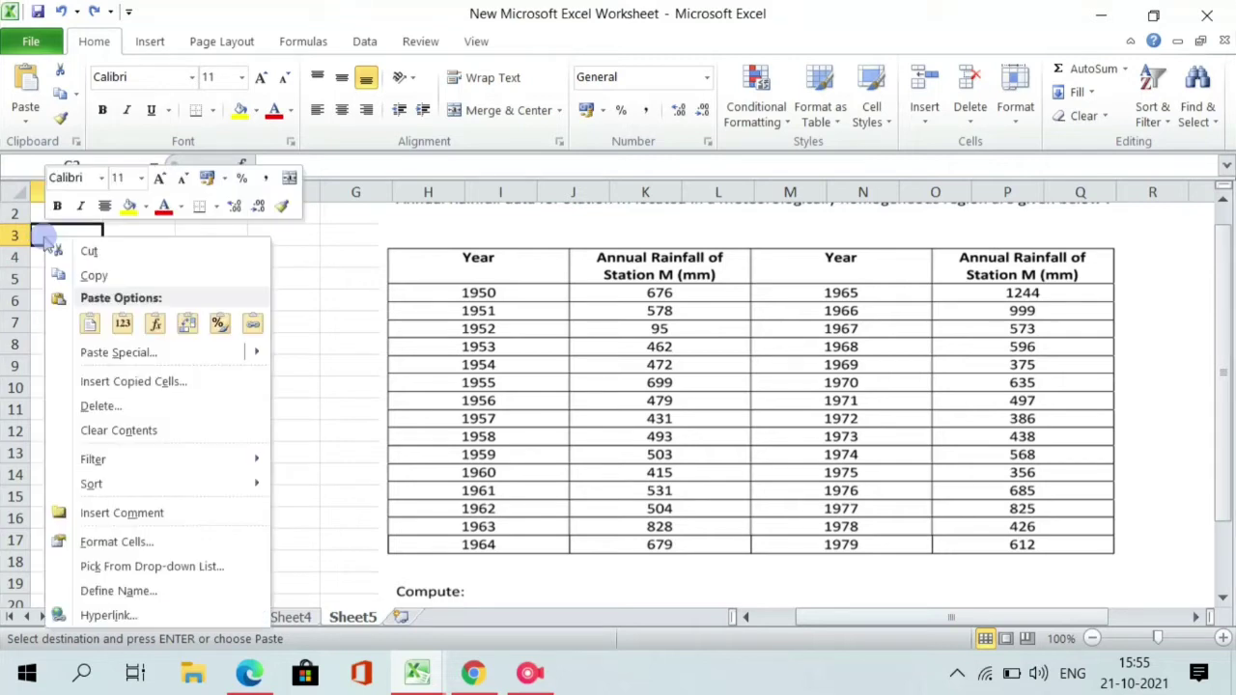
pyautogui.click(117, 321)
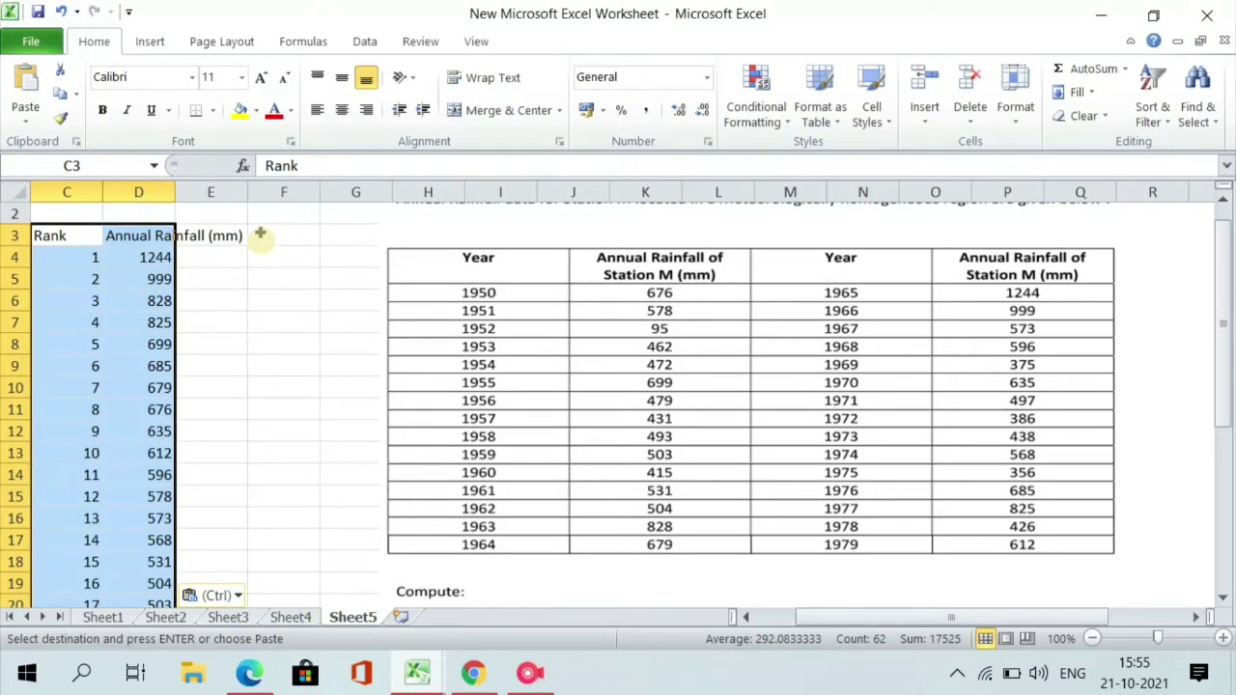
pyautogui.click(260, 235)
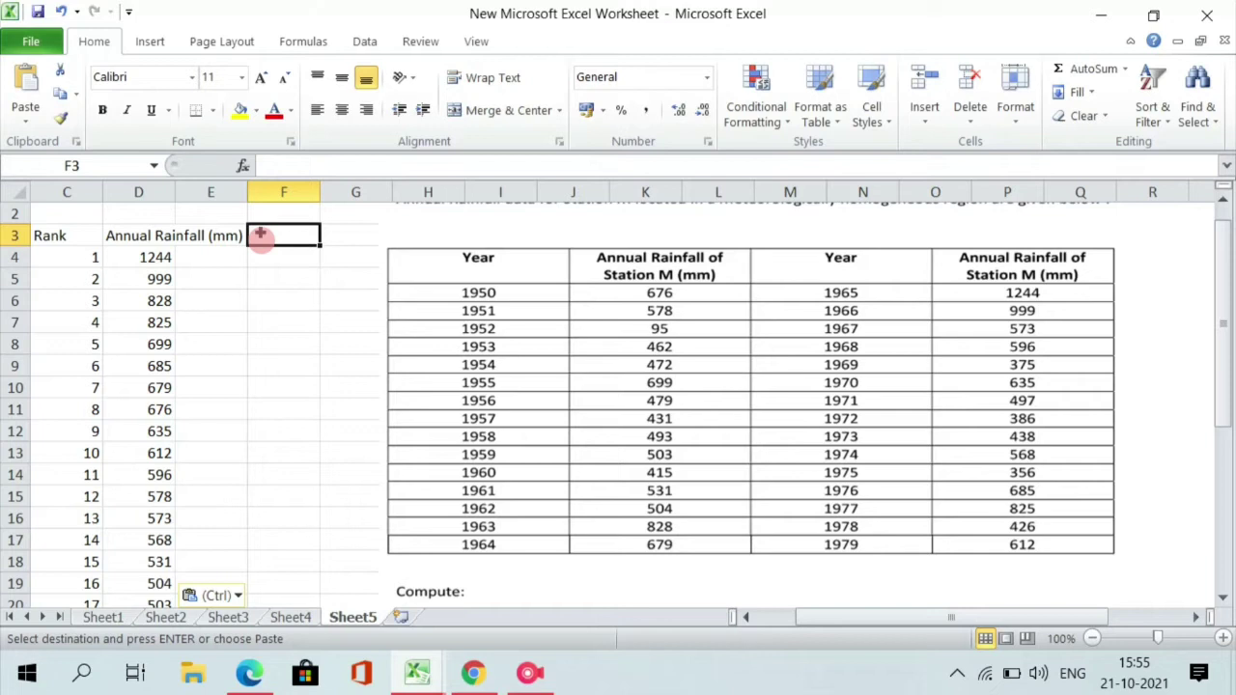
# Step: Type the heading 'probability=m/N+1' into cell F3
pyautogui.write('pr')
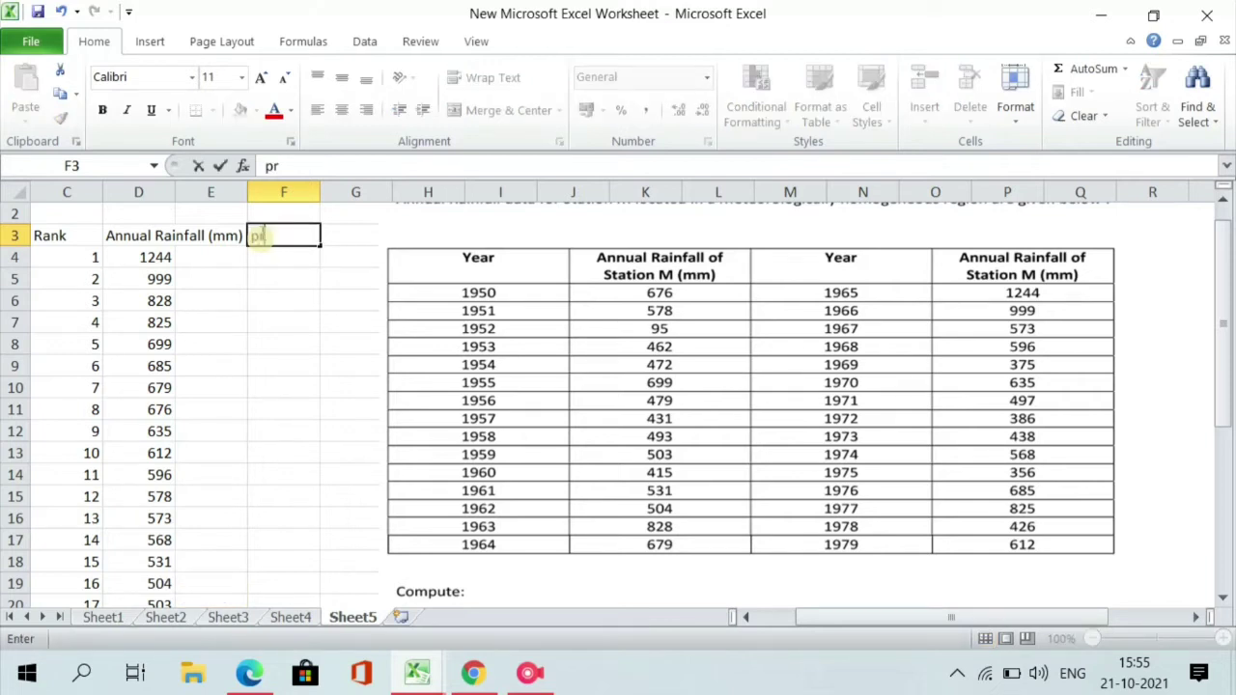
pyautogui.write('obabili')
pyautogui.write('t')
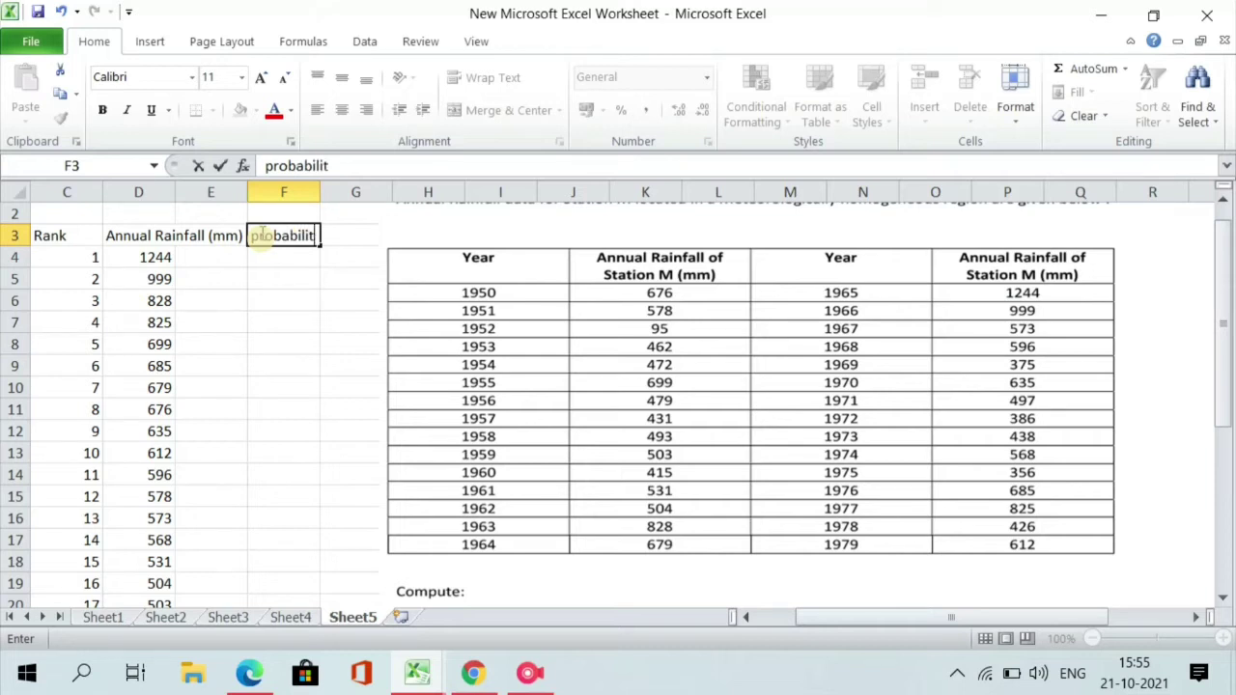
pyautogui.write('u')
pyautogui.press('BackSpace')
pyautogui.press('BackSpace')
pyautogui.write('y')
pyautogui.write('=m')
pyautogui.write('/')
pyautogui.write('N+')
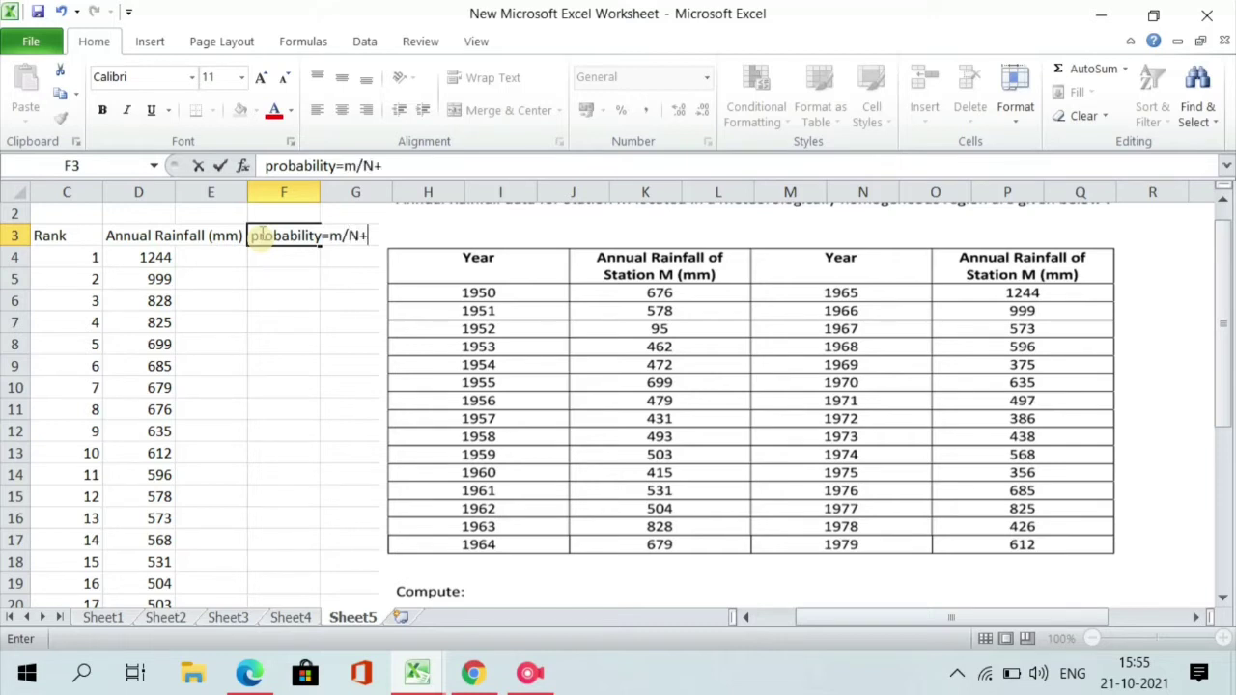
pyautogui.write('1')
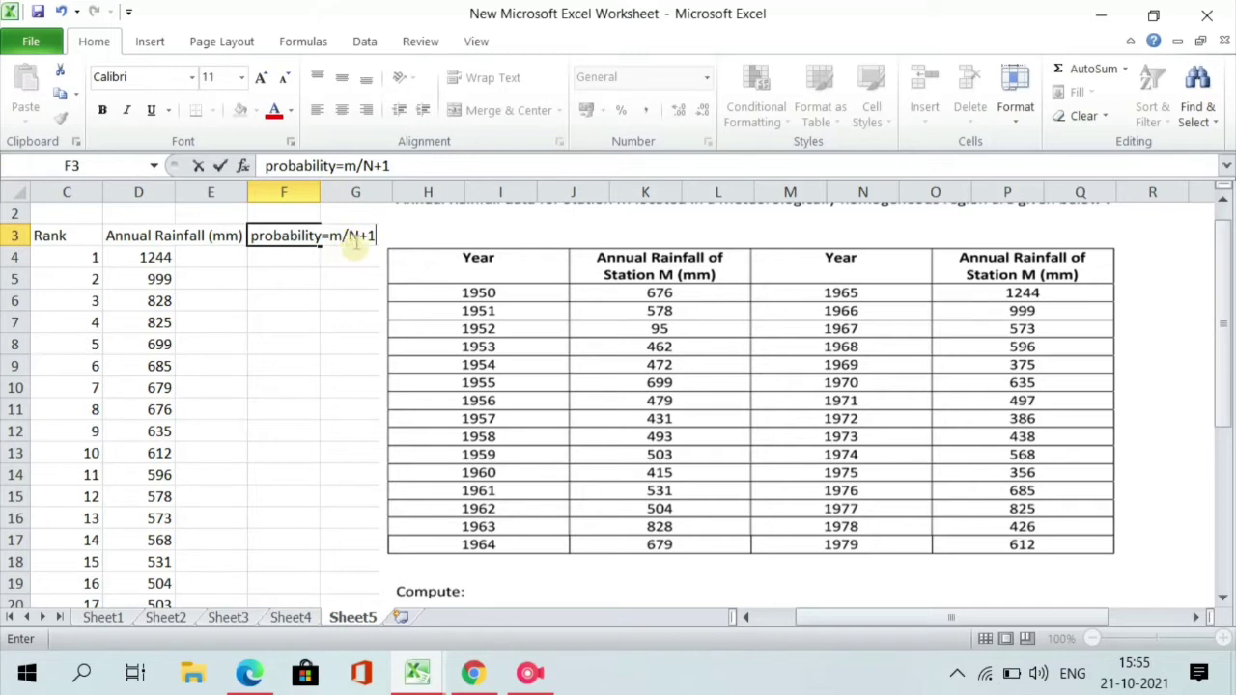
pyautogui.click(271, 255)
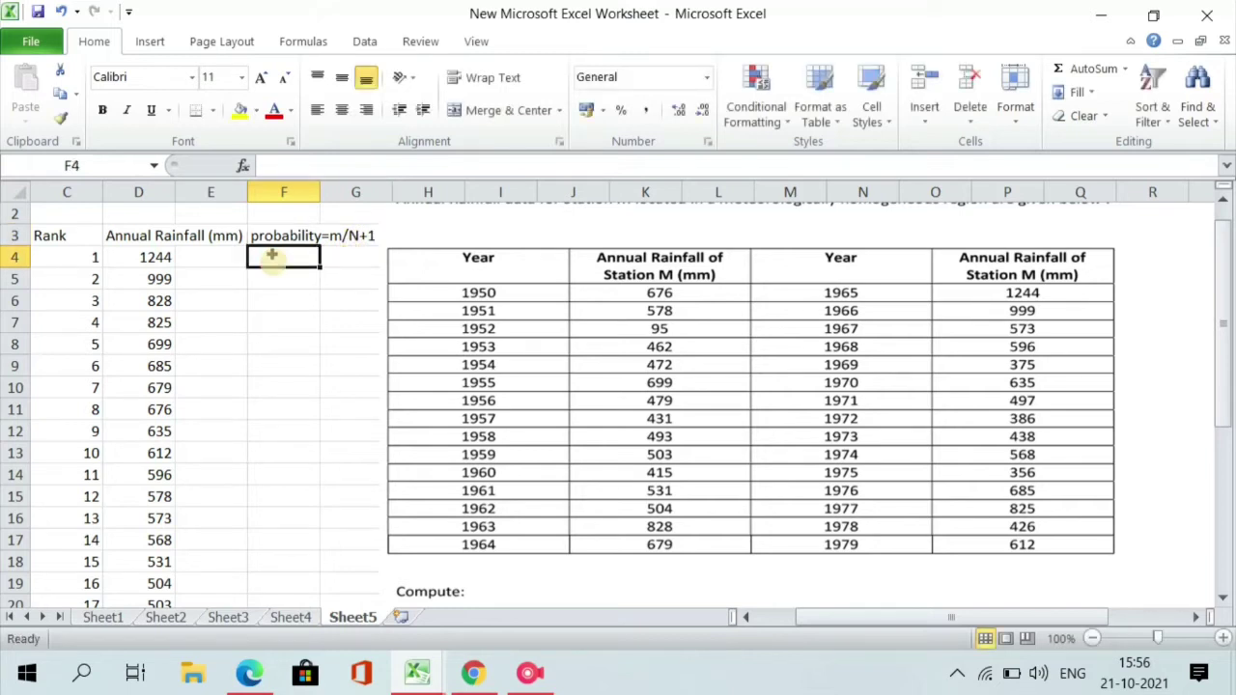
# Step: Enter the probability formulas =C4/31 in F4 and =C5/31 in F5
pyautogui.write('=')
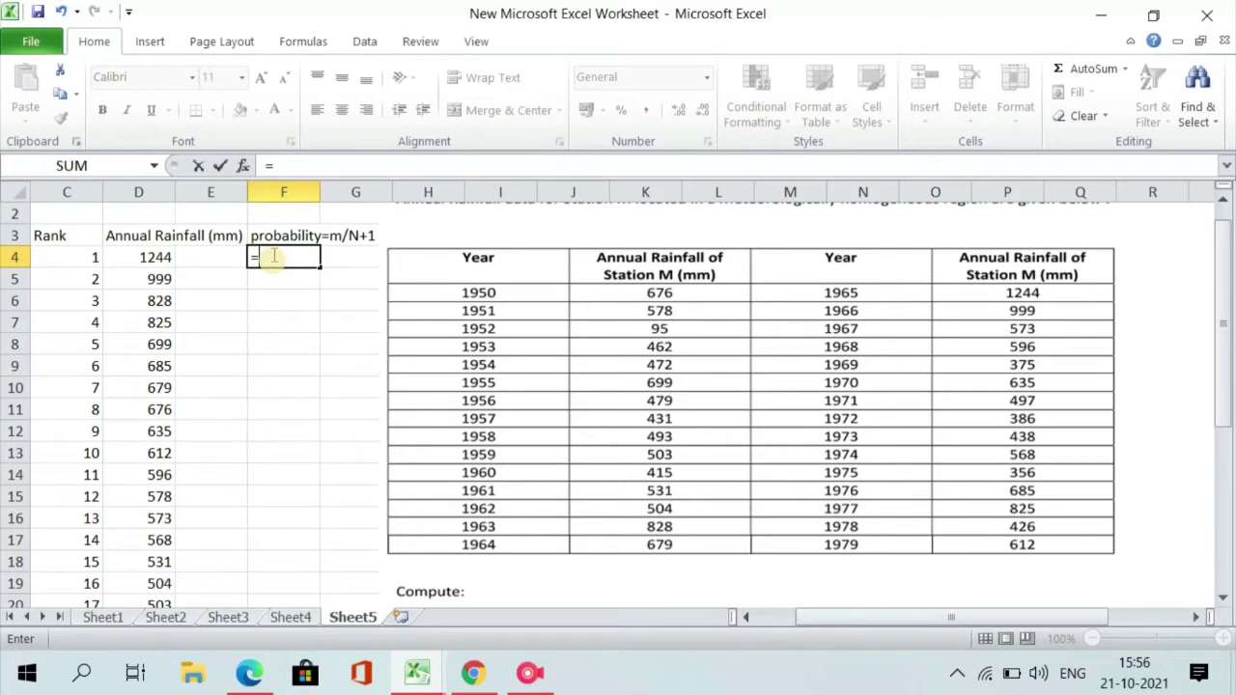
pyautogui.write('C')
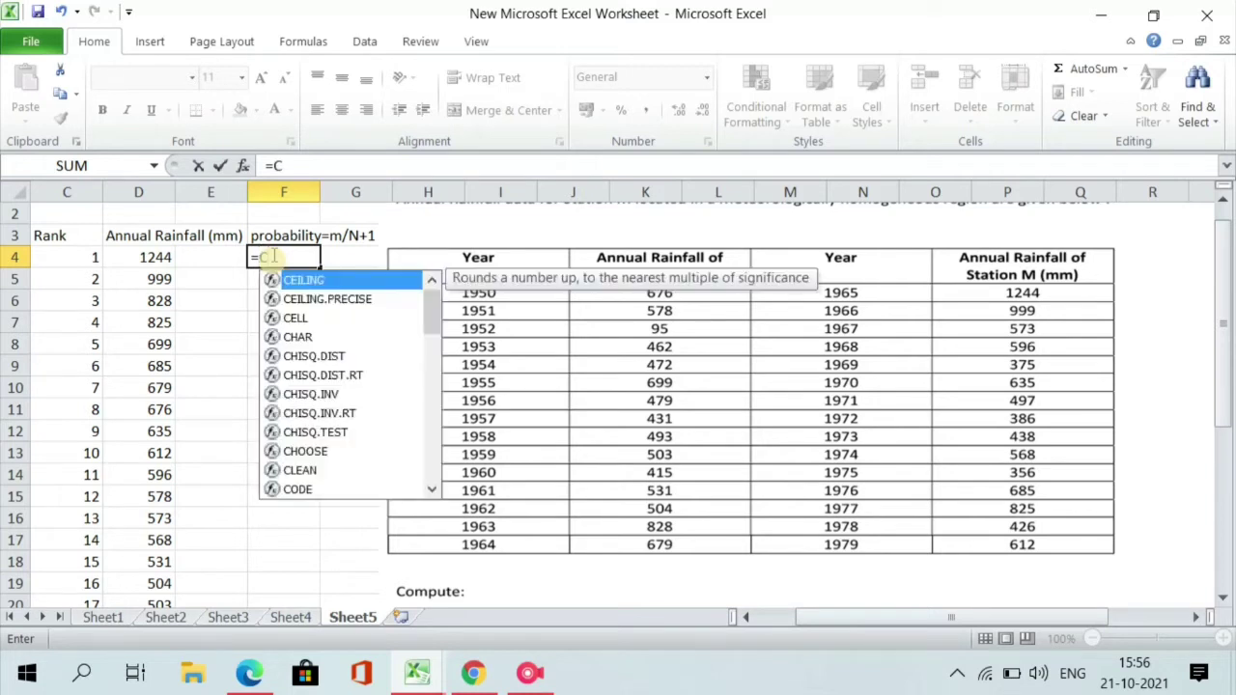
pyautogui.write('4/')
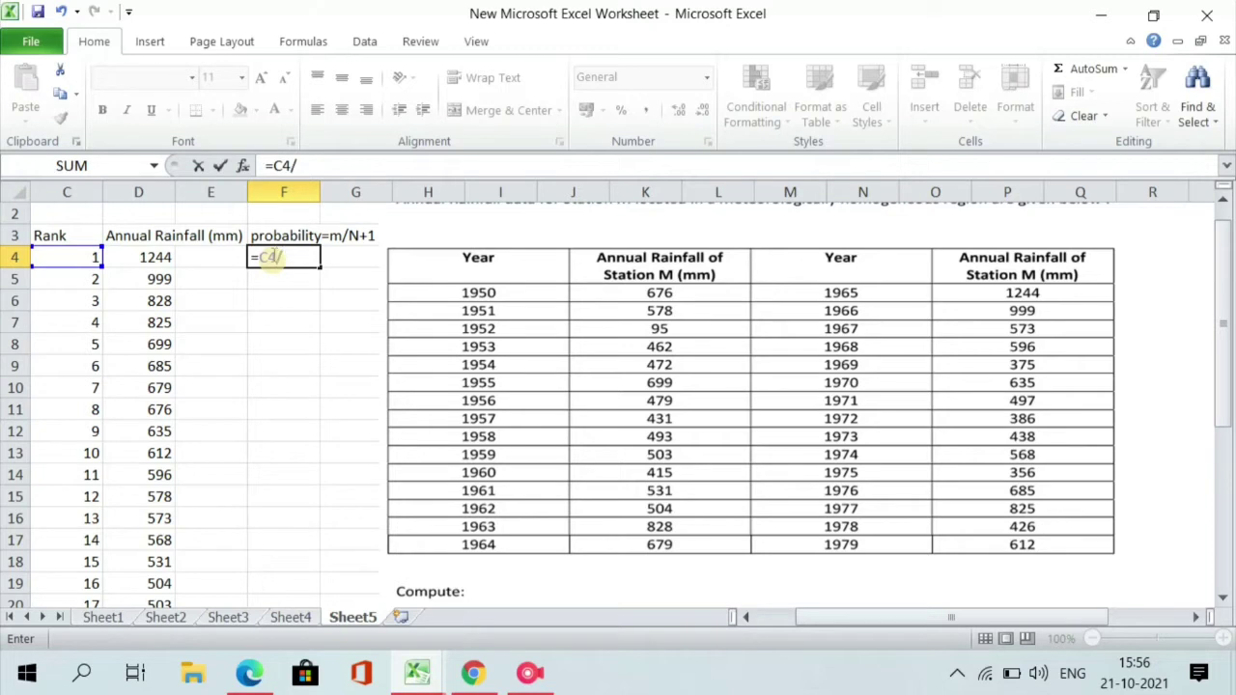
pyautogui.write('31')
pyautogui.press('Return')
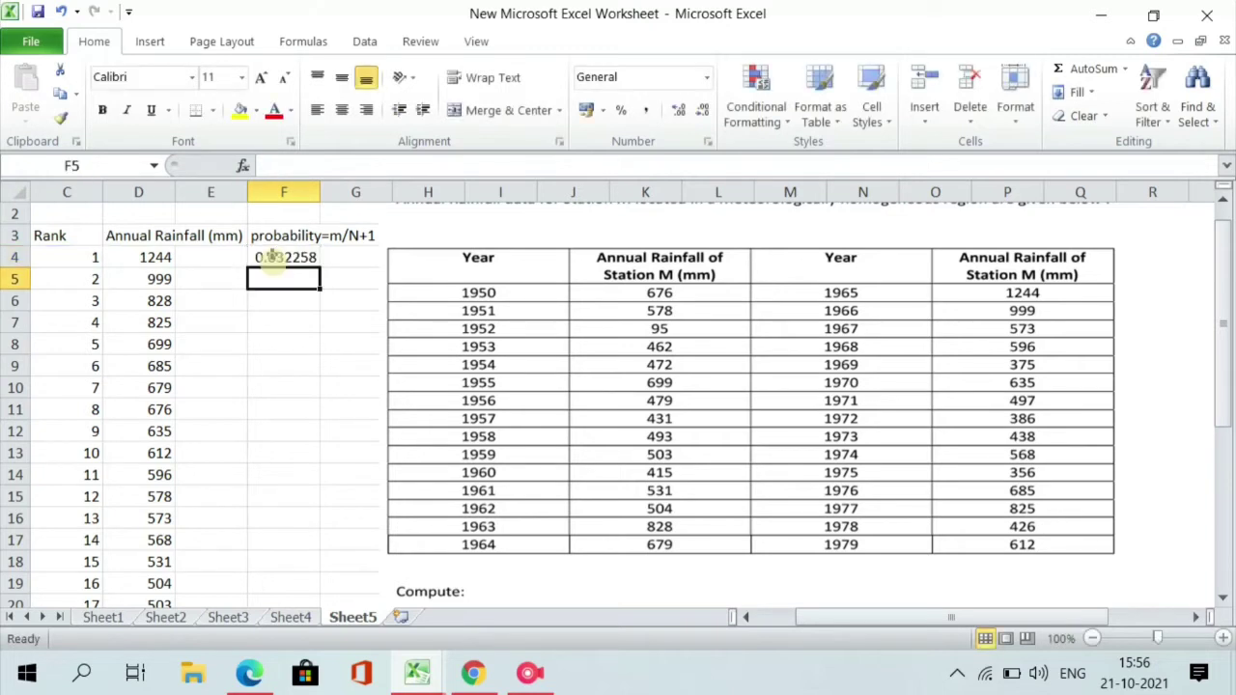
pyautogui.click(265, 279)
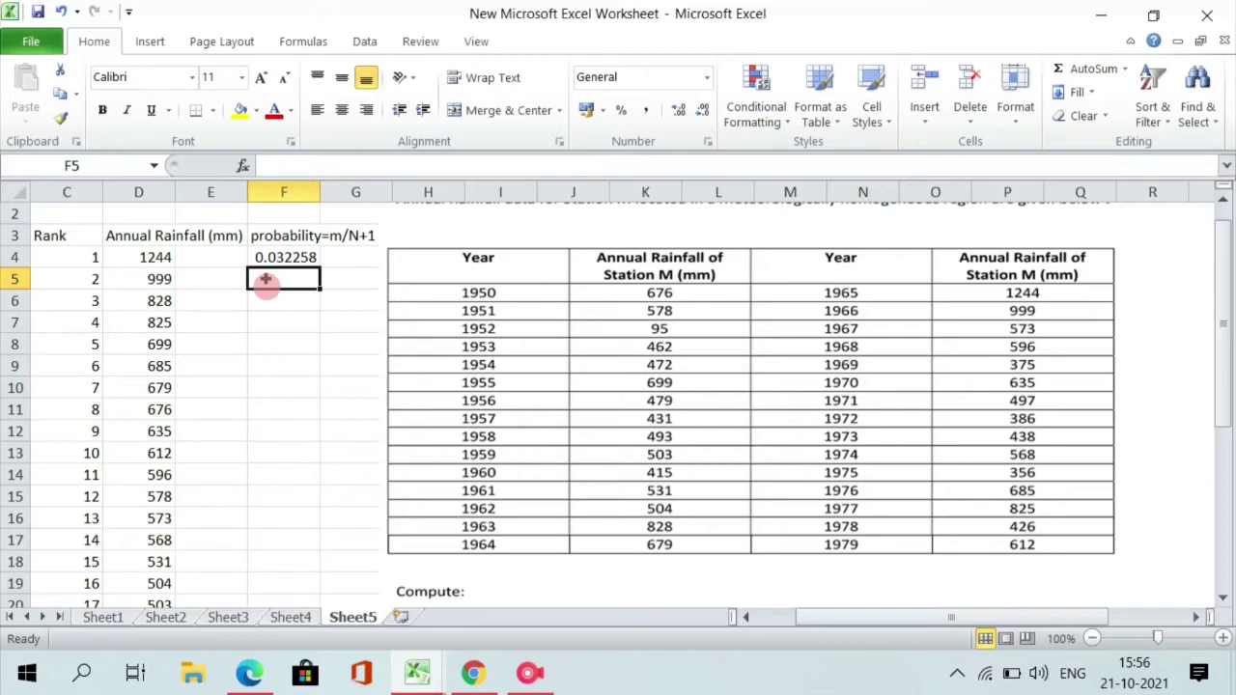
pyautogui.write('=')
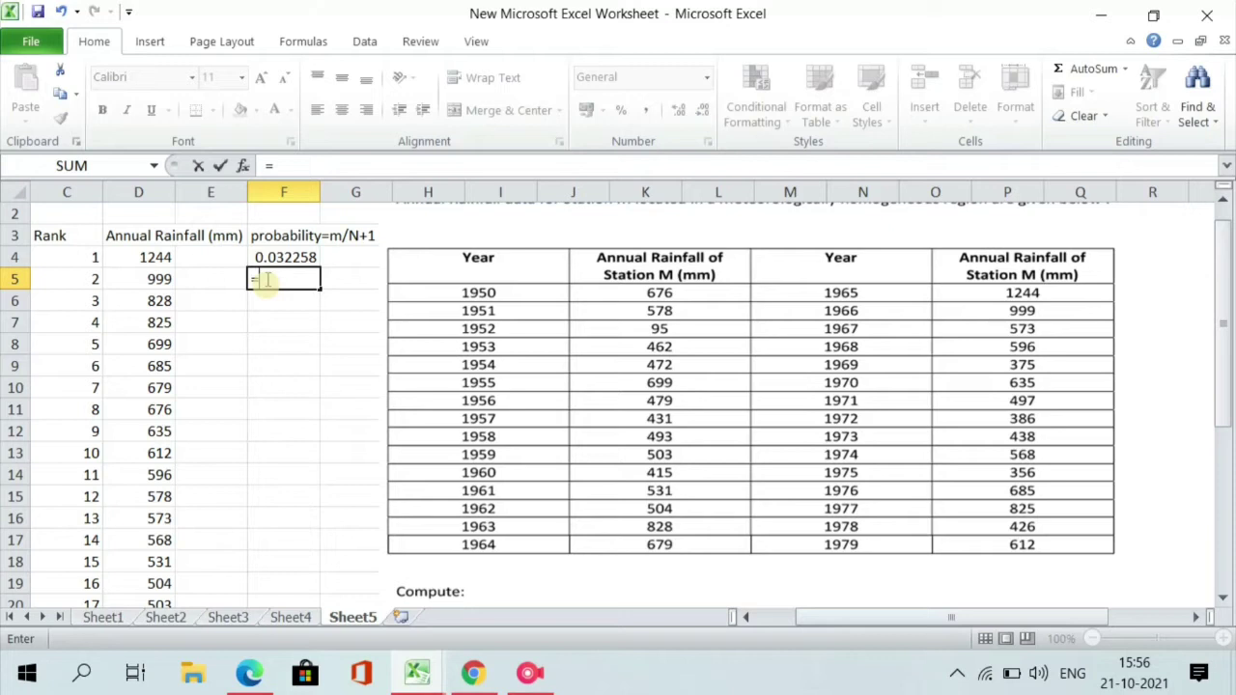
pyautogui.write('C')
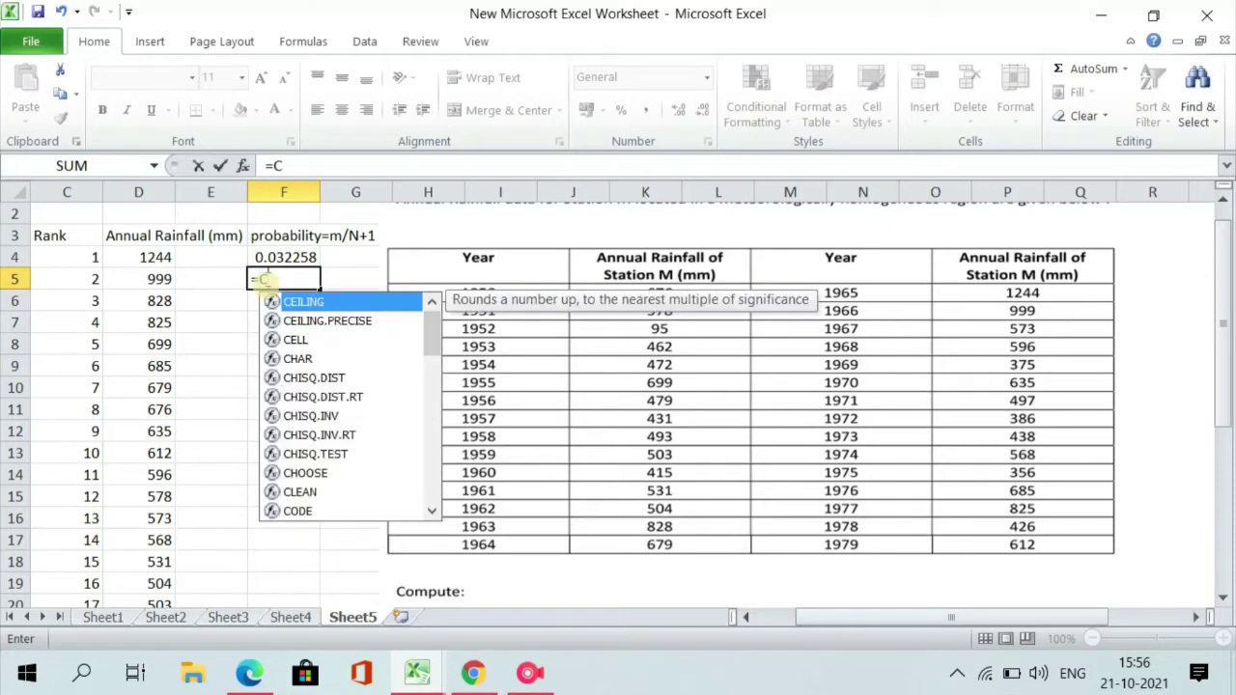
pyautogui.write('5/')
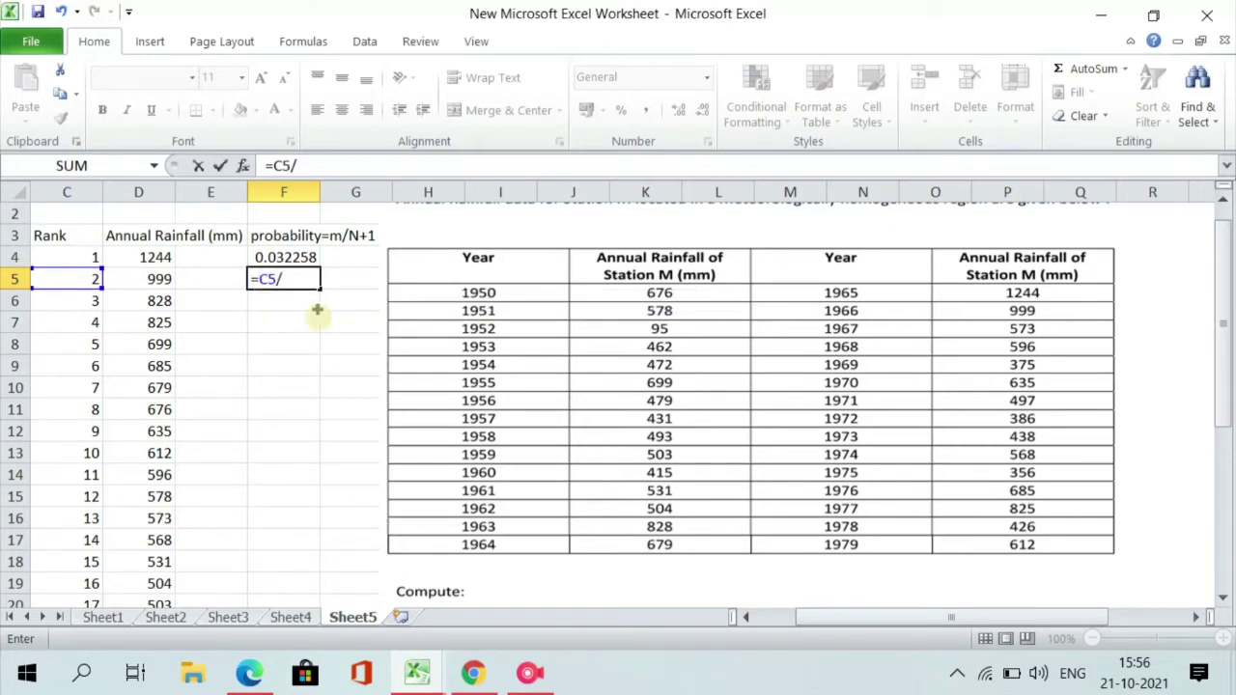
pyautogui.click(530, 671)
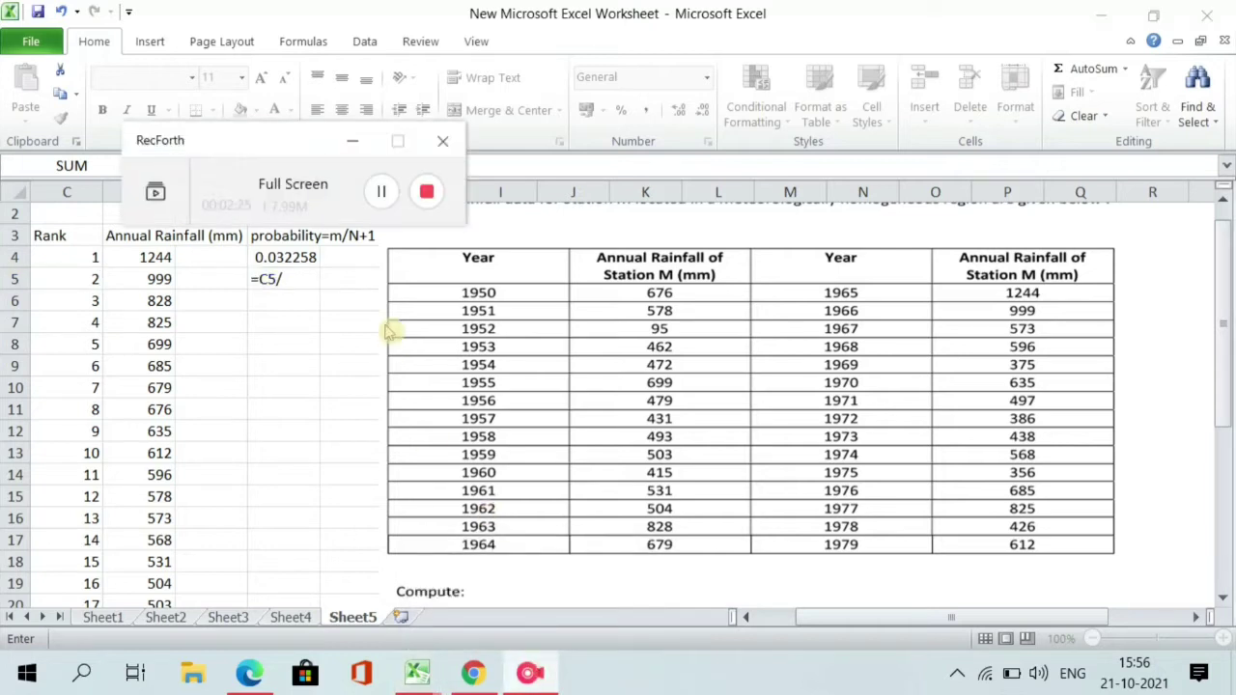
pyautogui.click(353, 141)
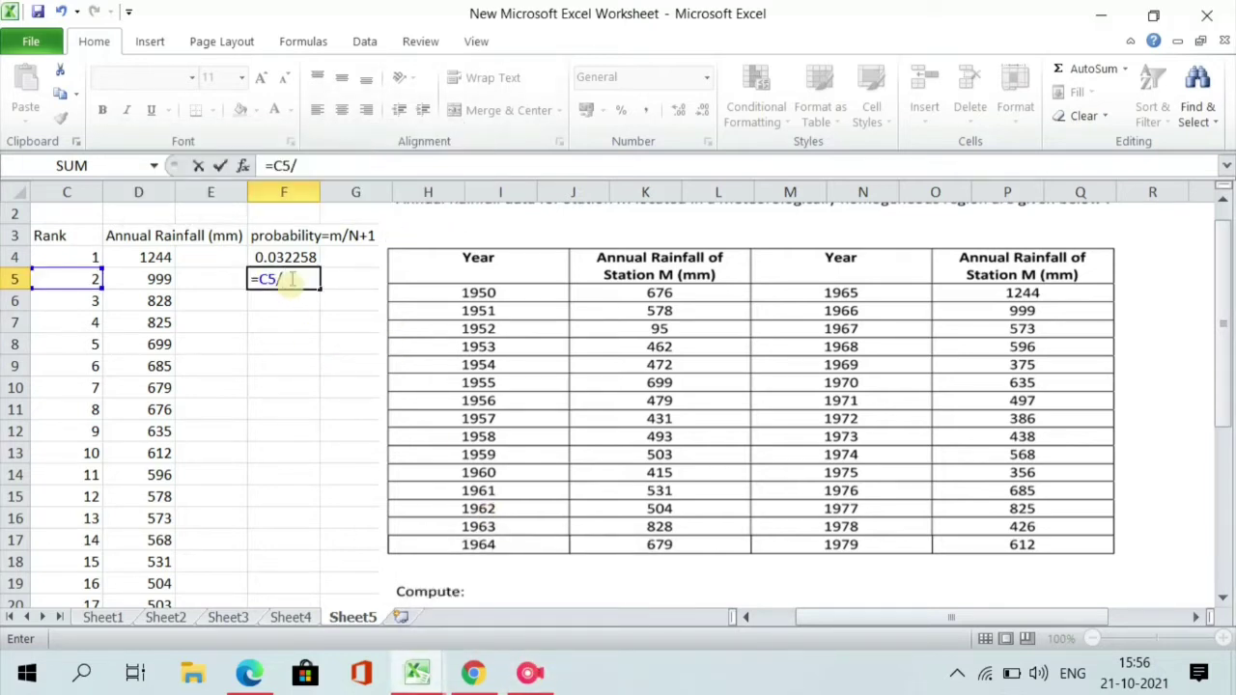
pyautogui.write('31')
pyautogui.press('Return')
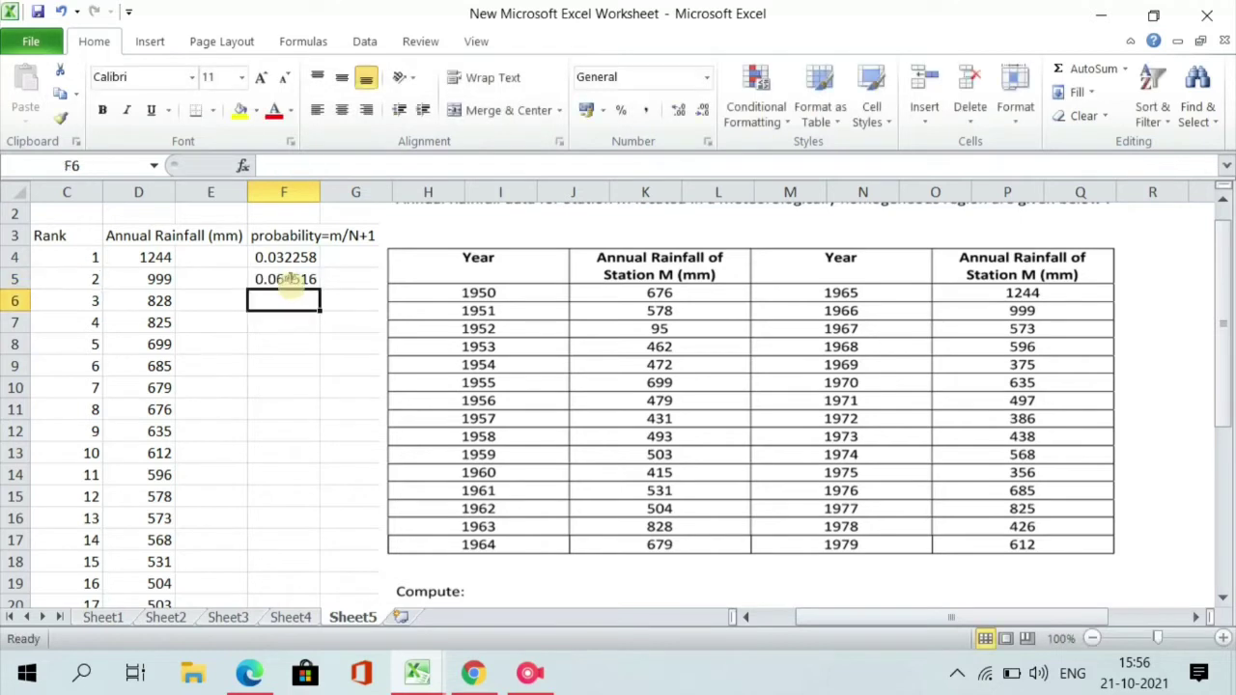
# Step: Fill the F4:F5 probability formulas down to F33, ending at 0.967742 for rank 30
pyautogui.click(273, 255)
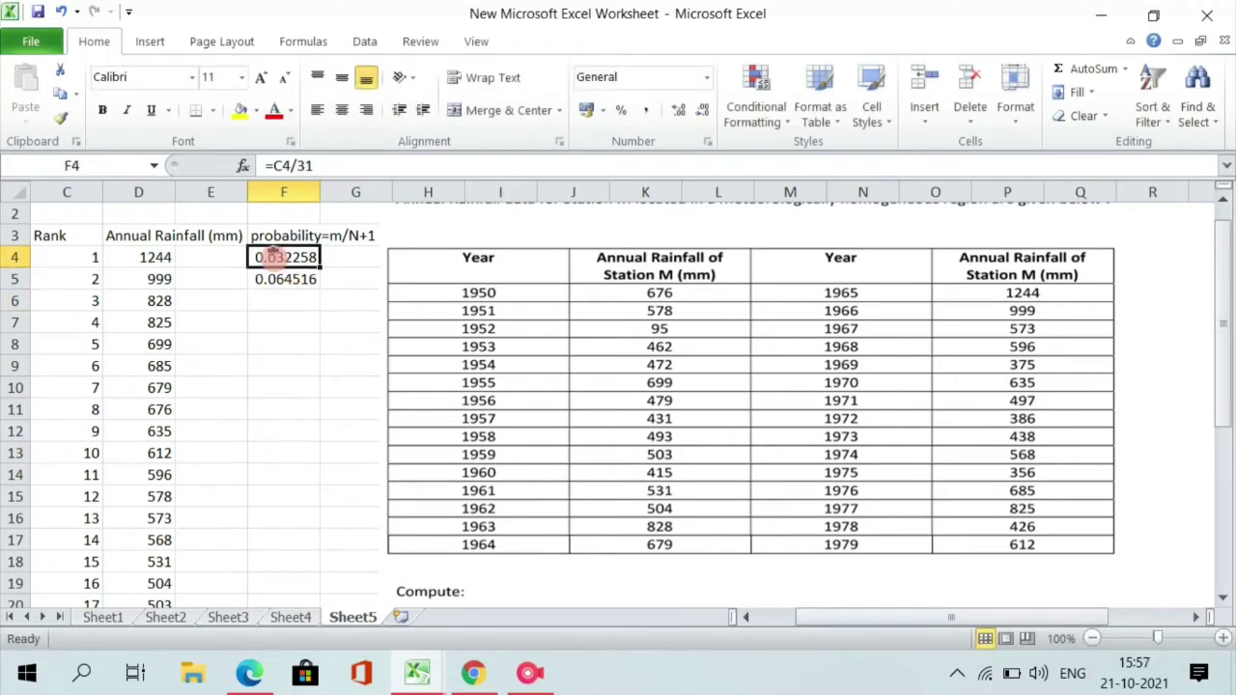
pyautogui.moveTo(273, 255); pyautogui.dragTo(280, 278)
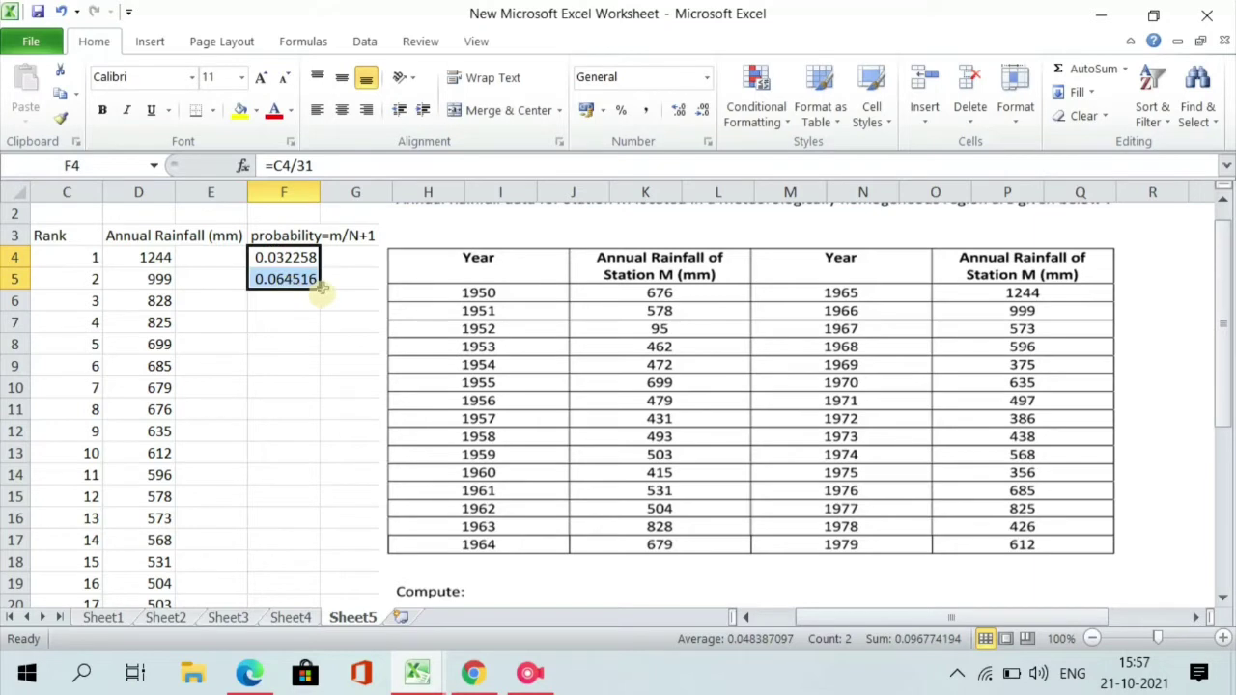
pyautogui.moveTo(317, 289); pyautogui.dragTo(300, 609)
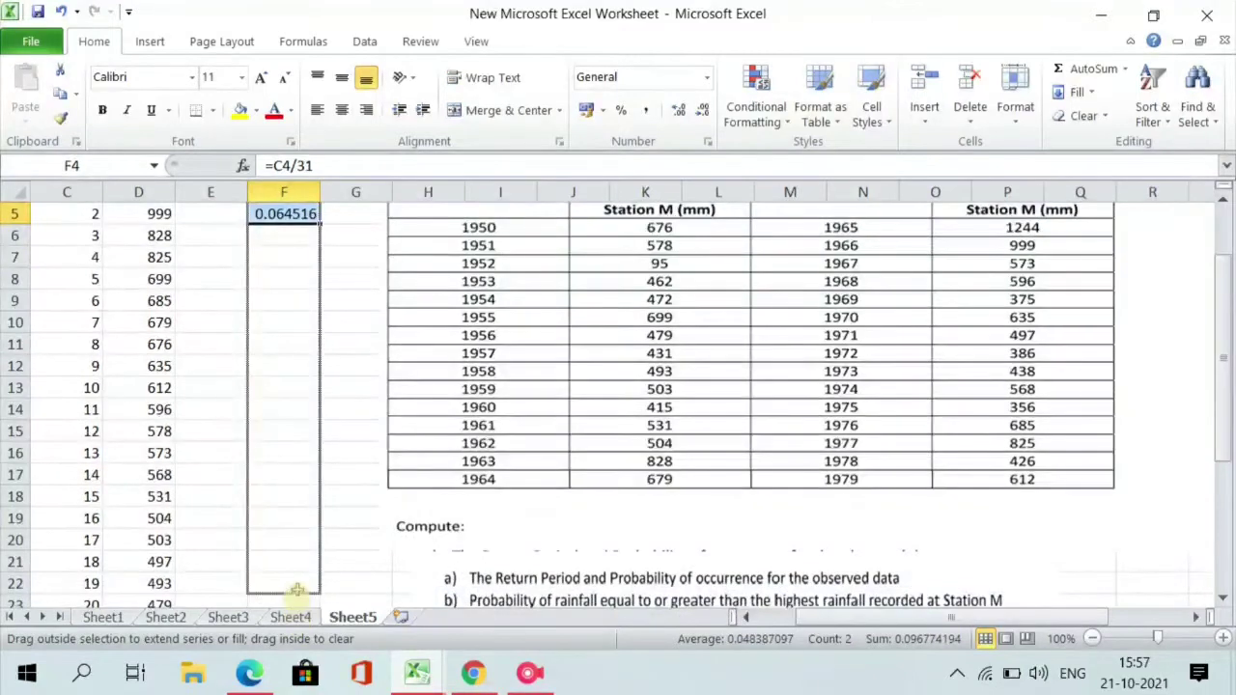
pyautogui.moveTo(299, 608); pyautogui.dragTo(287, 570)
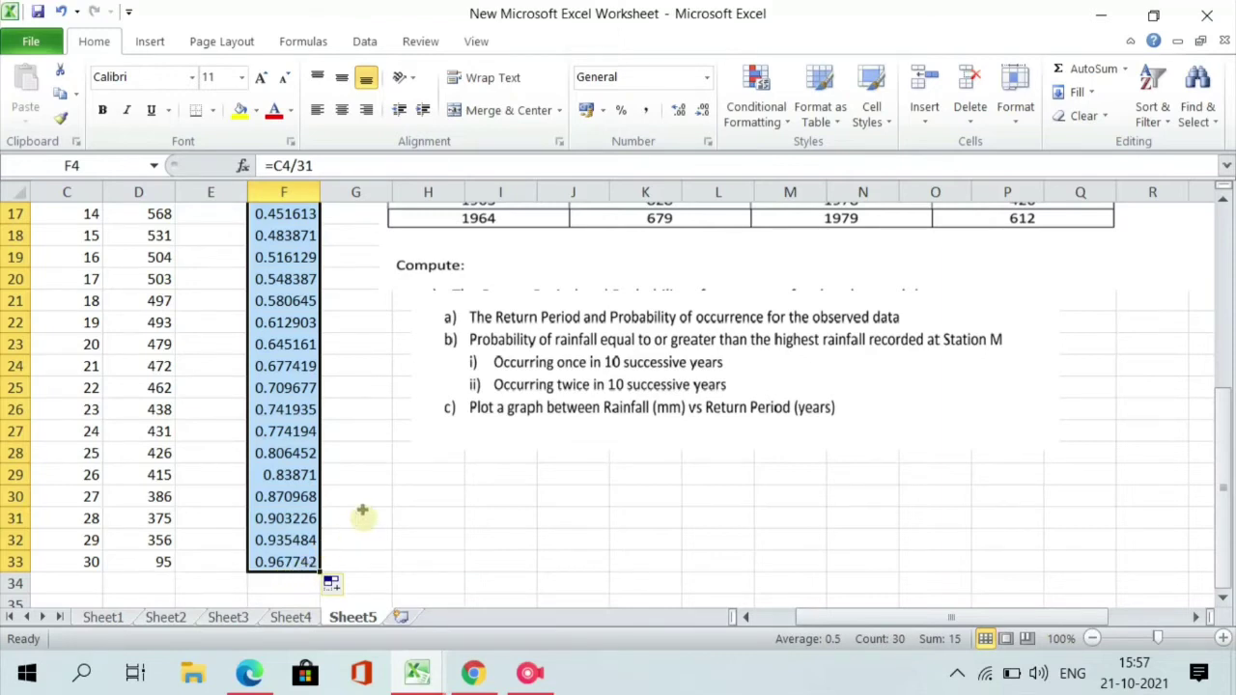
pyautogui.scroll(1, 363, 512)
pyautogui.scroll(1, 345, 501)
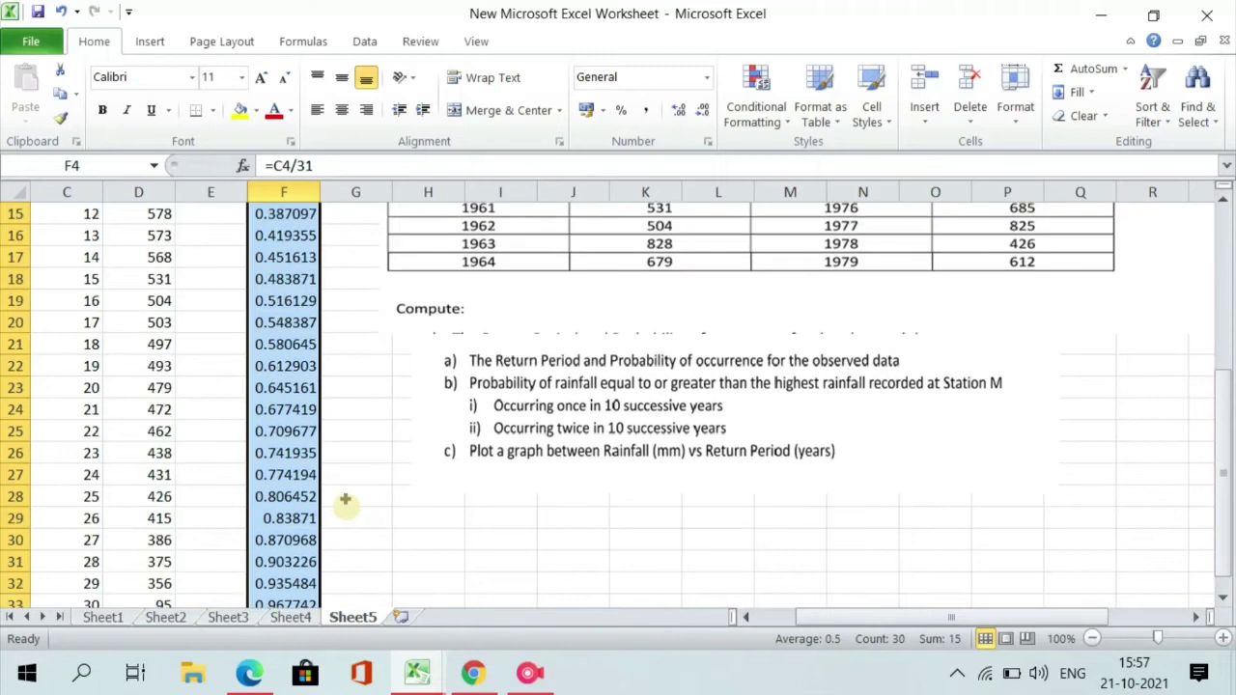
pyautogui.scroll(2, 345, 500)
pyautogui.scroll(1, 345, 500)
pyautogui.click(345, 501)
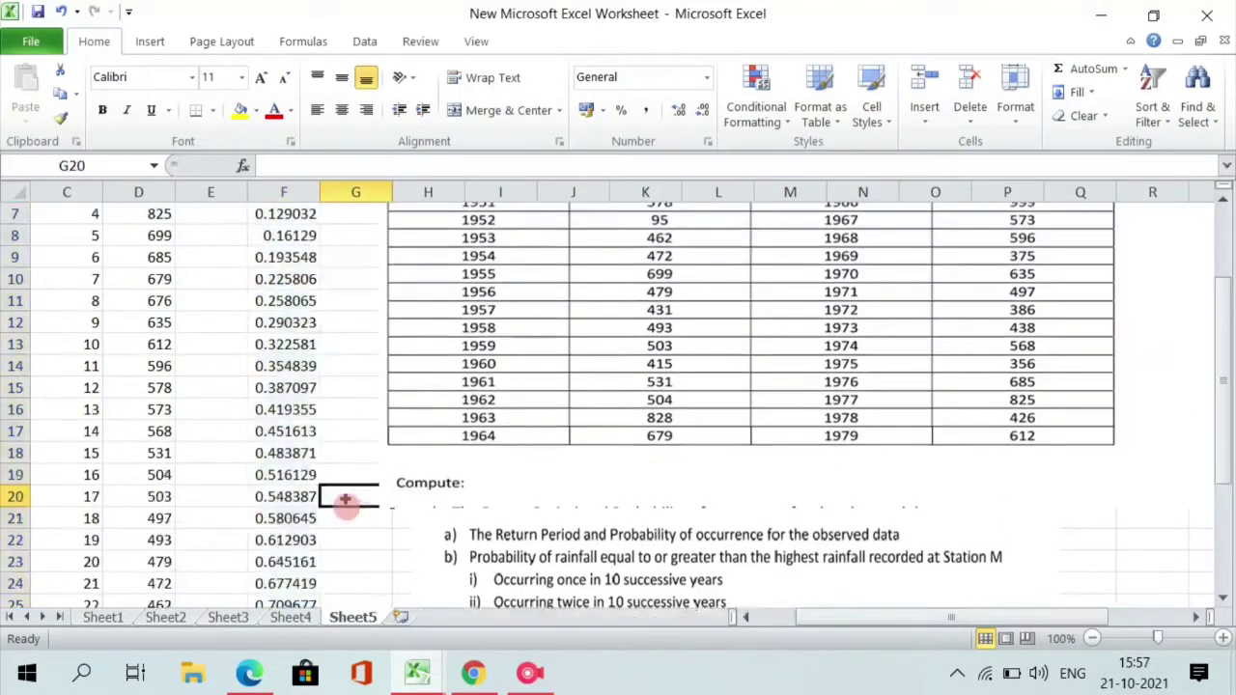
pyautogui.scroll(1, 345, 500)
pyautogui.scroll(1, 344, 501)
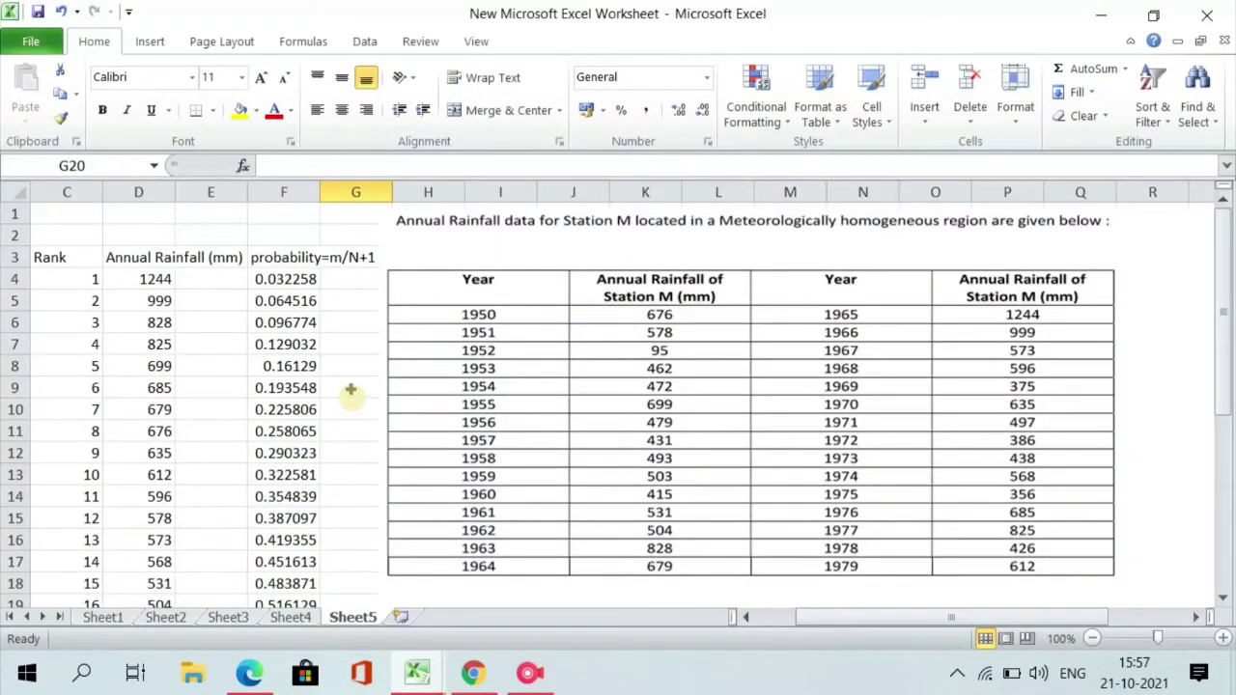
pyautogui.hscroll(-2, 411, 344)
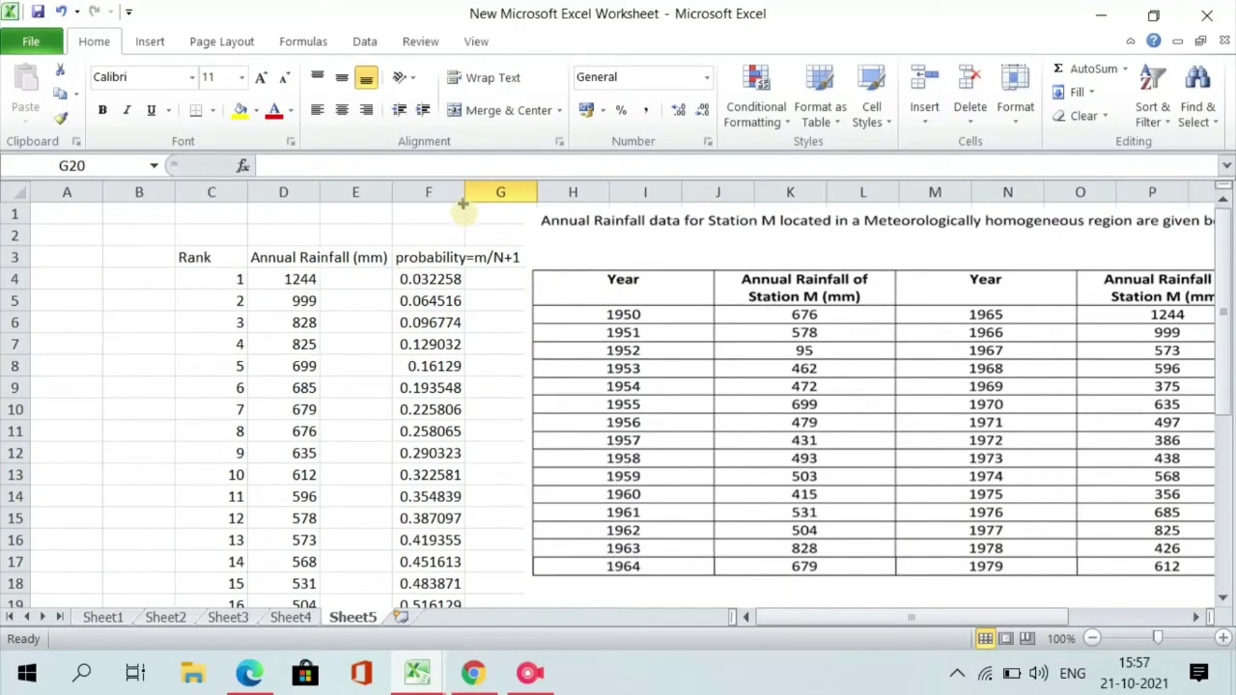
# Step: Widen column F and add the heading T=1/P in G3
pyautogui.moveTo(463, 201); pyautogui.dragTo(519, 201)
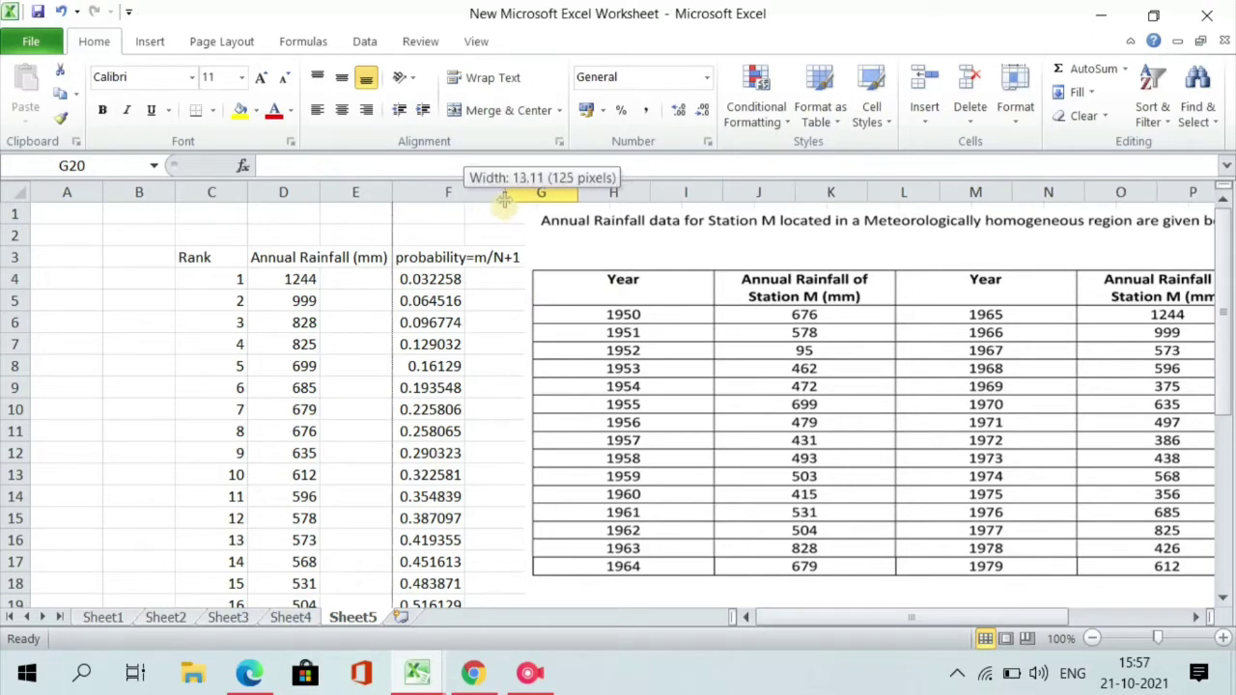
pyautogui.click(533, 258)
pyautogui.write('t')
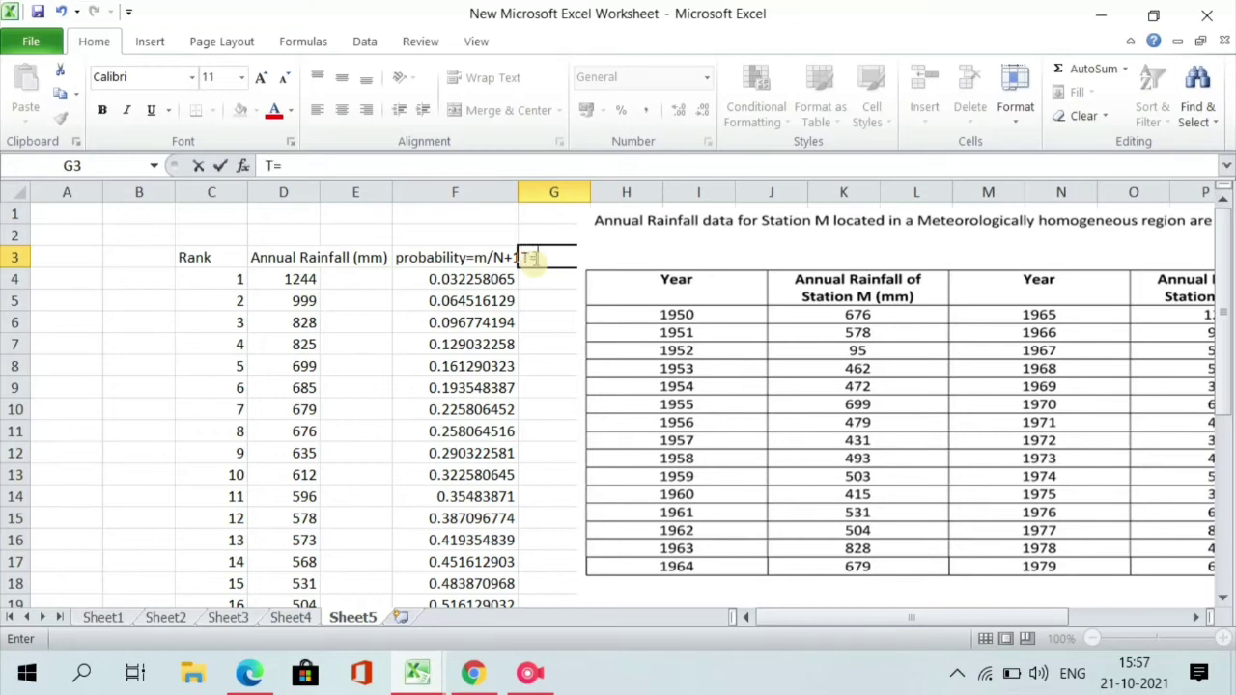
pyautogui.write('1/P')
pyautogui.click(533, 278)
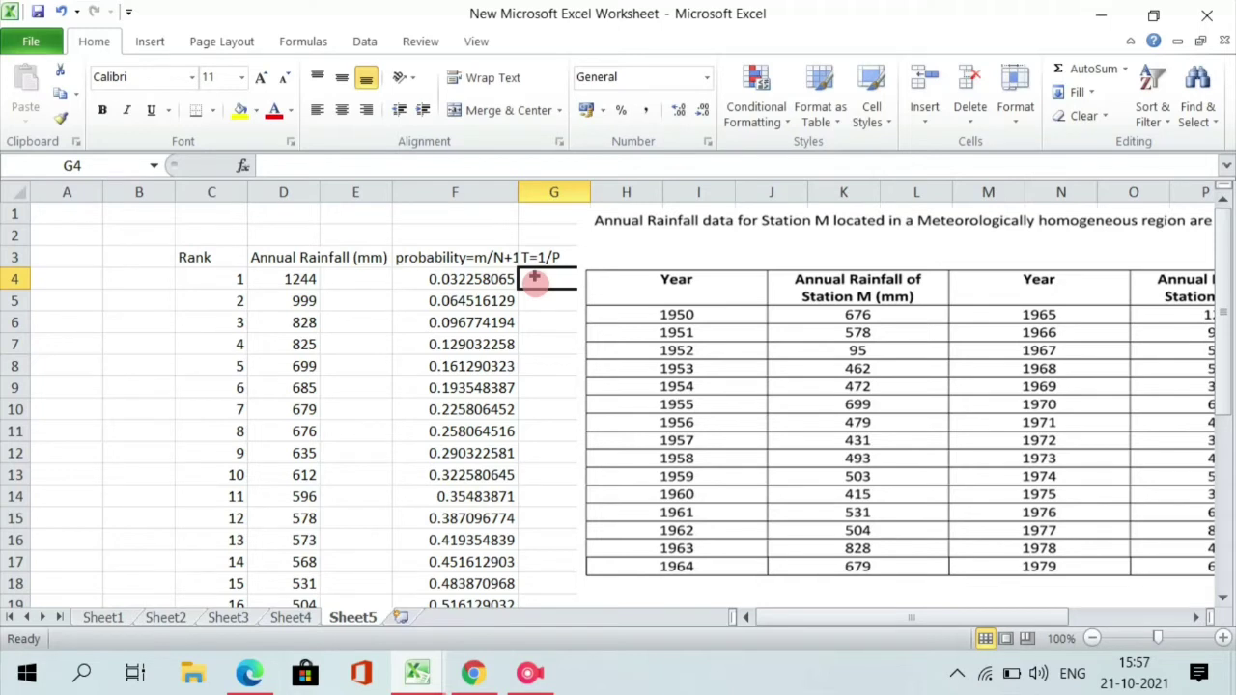
# Step: Enter the return period formula =1/F4 in G4, giving 31
pyautogui.write('1/F4')
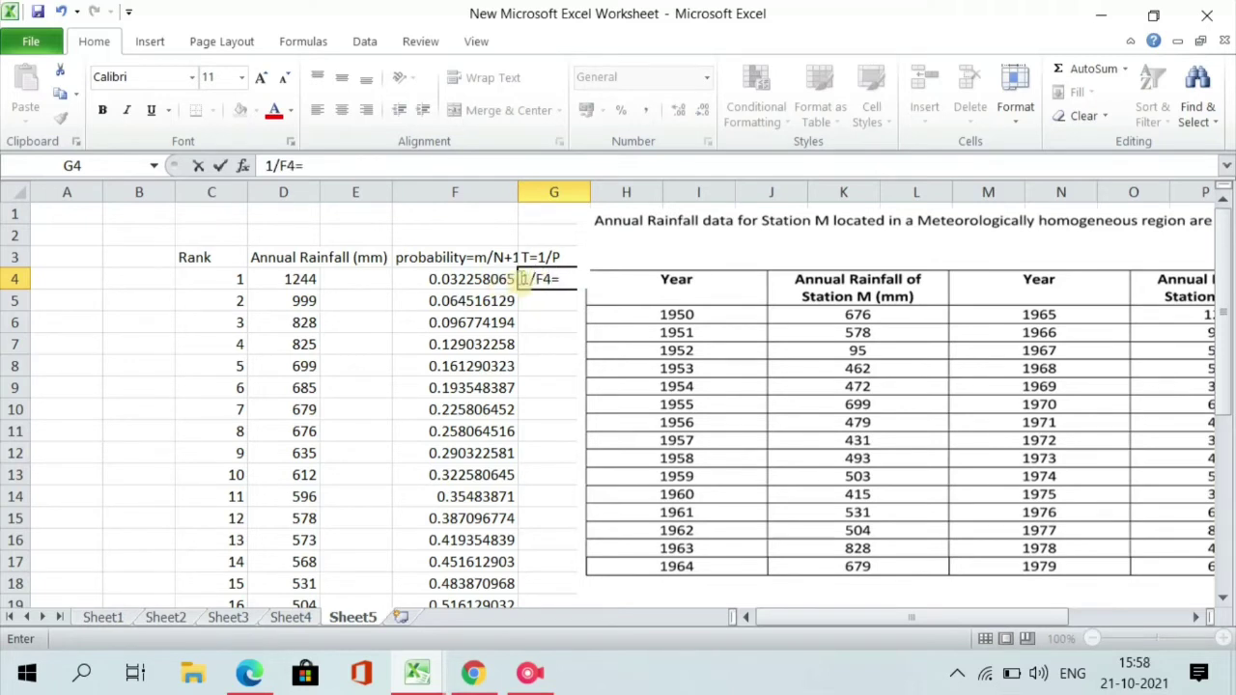
pyautogui.press('Left')
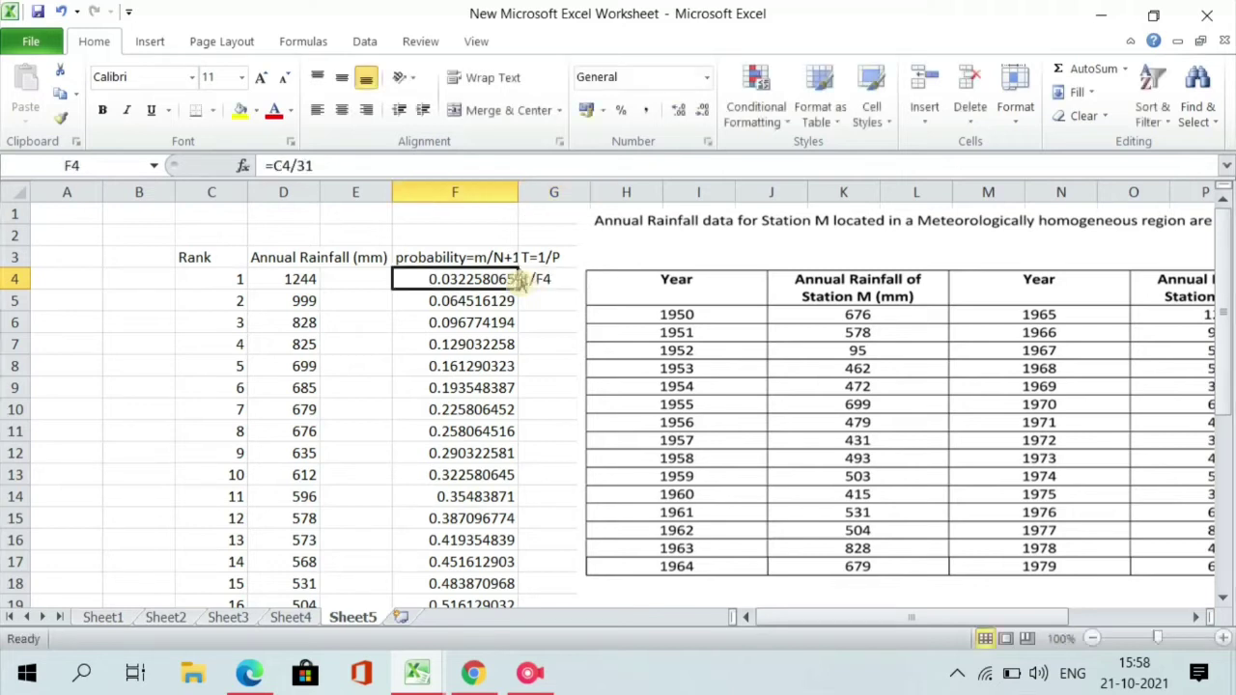
pyautogui.press('Left')
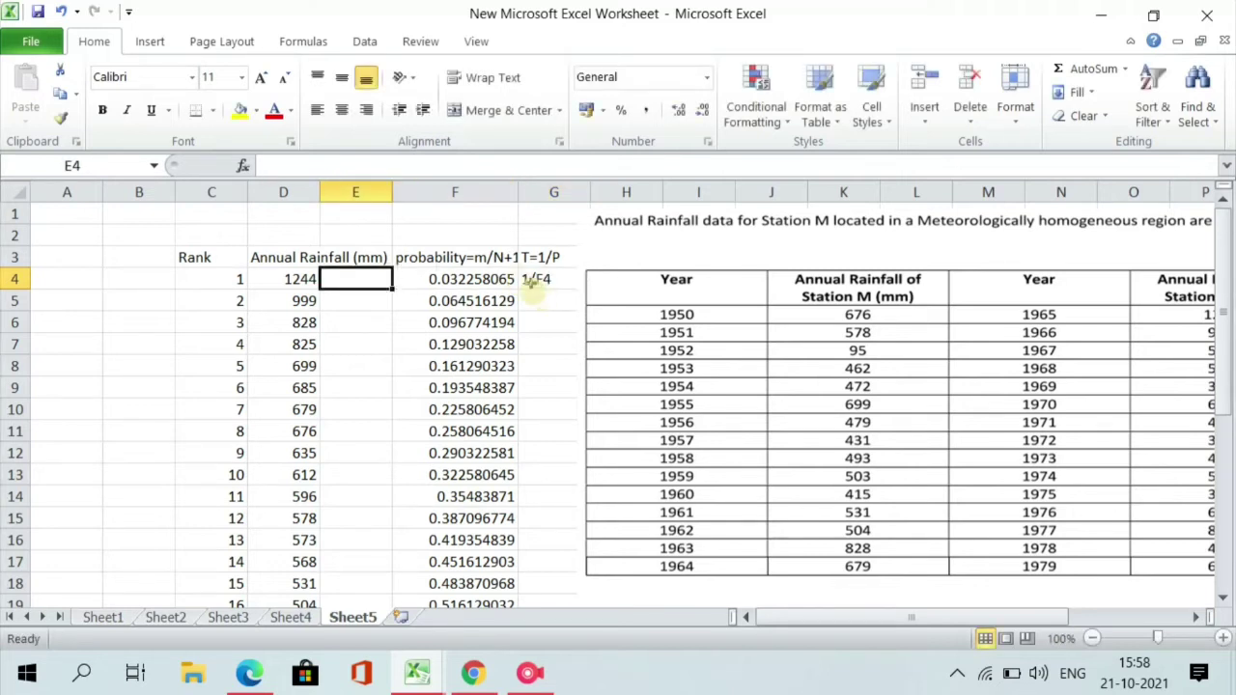
pyautogui.doubleClick(530, 281)
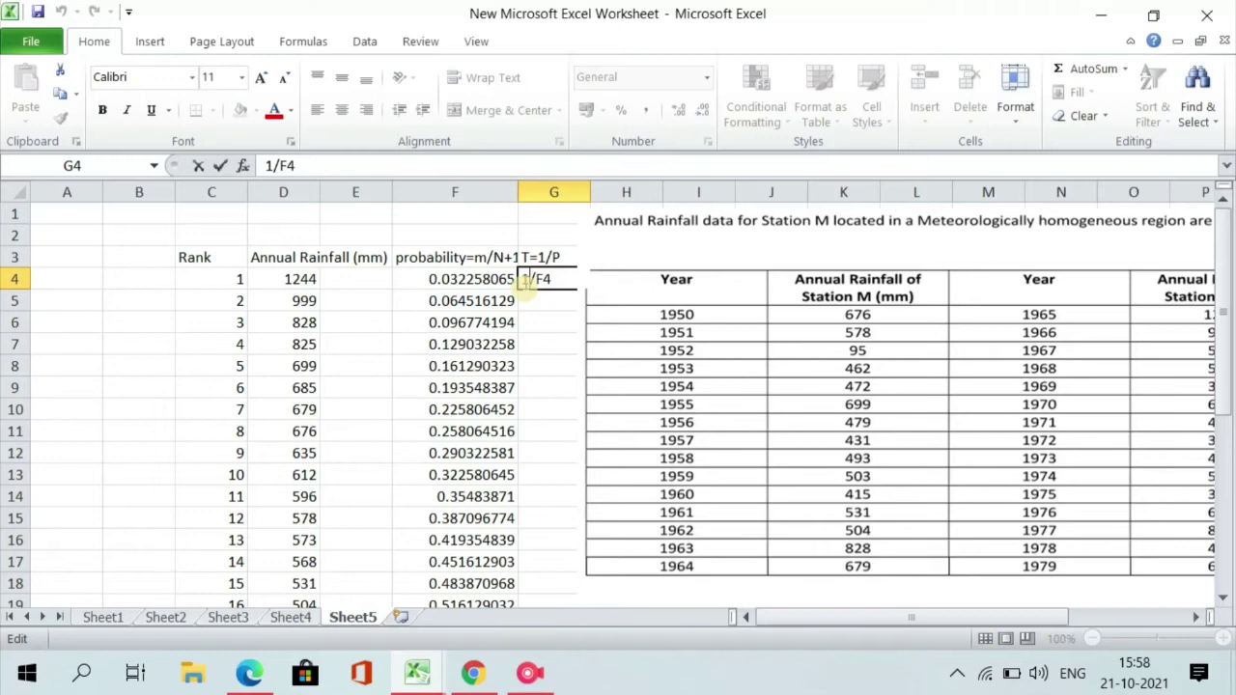
pyautogui.write('=')
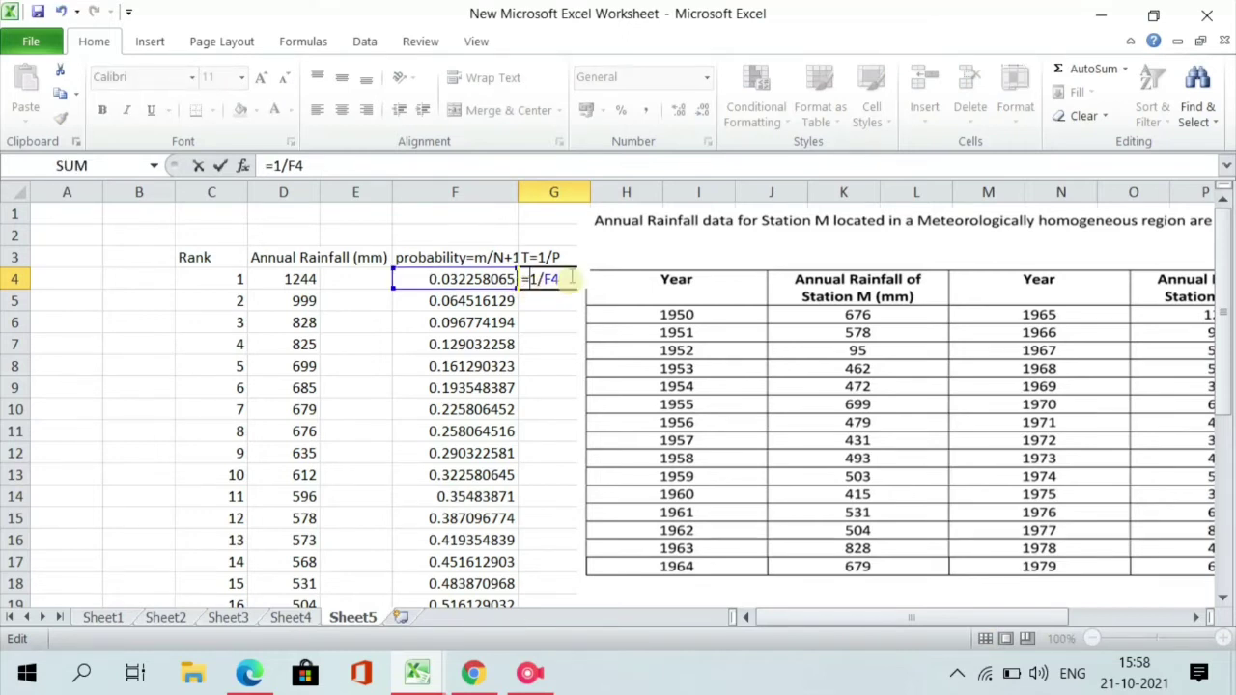
pyautogui.press('Return')
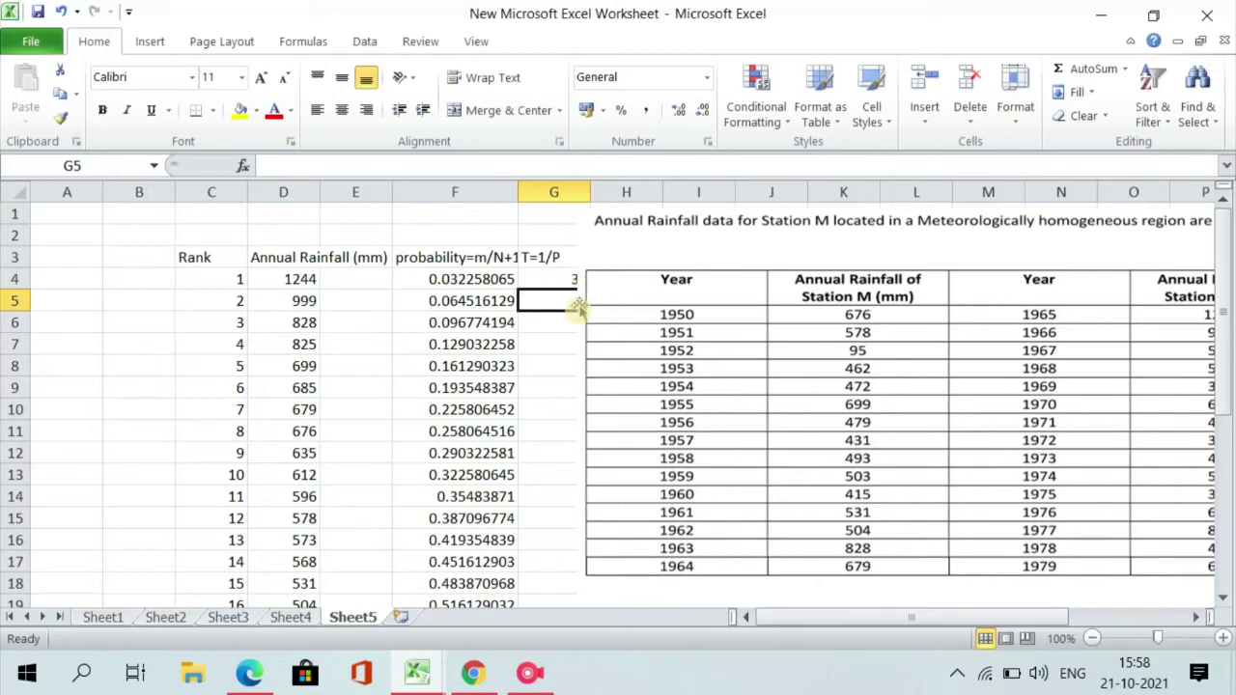
# Step: Move the rainfall table picture aside, enter =1/F5 in G5, and select G4:G5
pyautogui.click(636, 308)
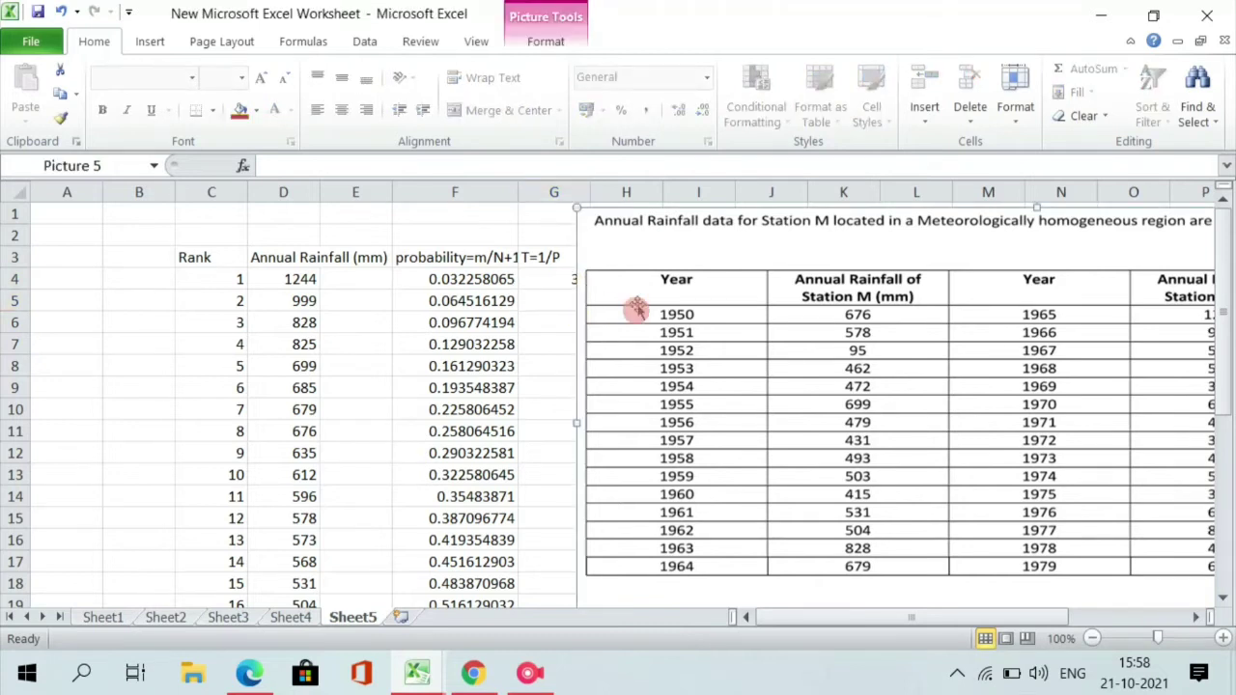
pyautogui.moveTo(639, 306); pyautogui.dragTo(703, 309)
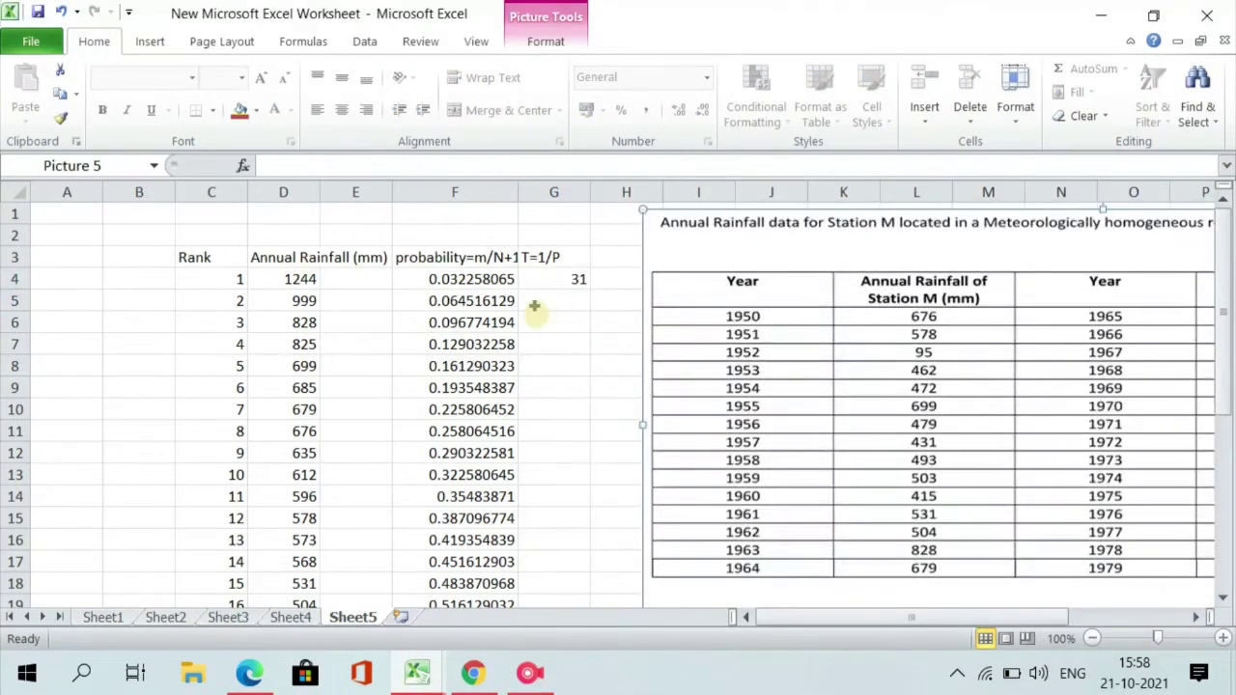
pyautogui.click(549, 300)
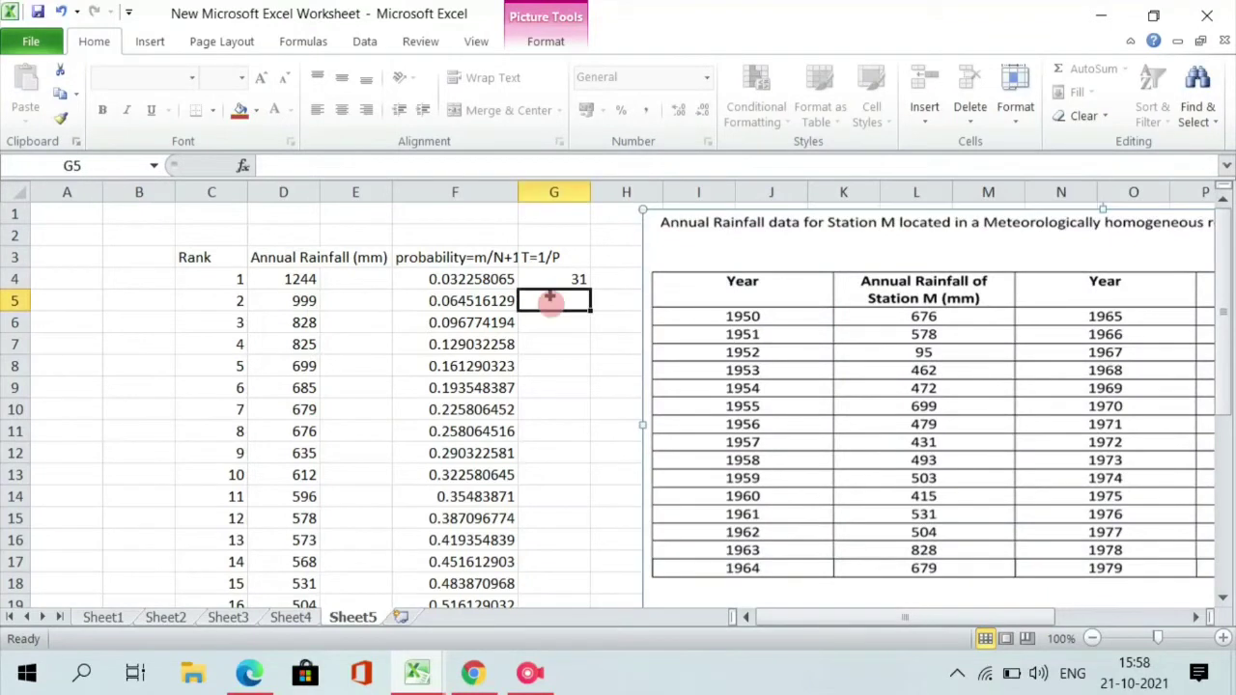
pyautogui.write('=1/')
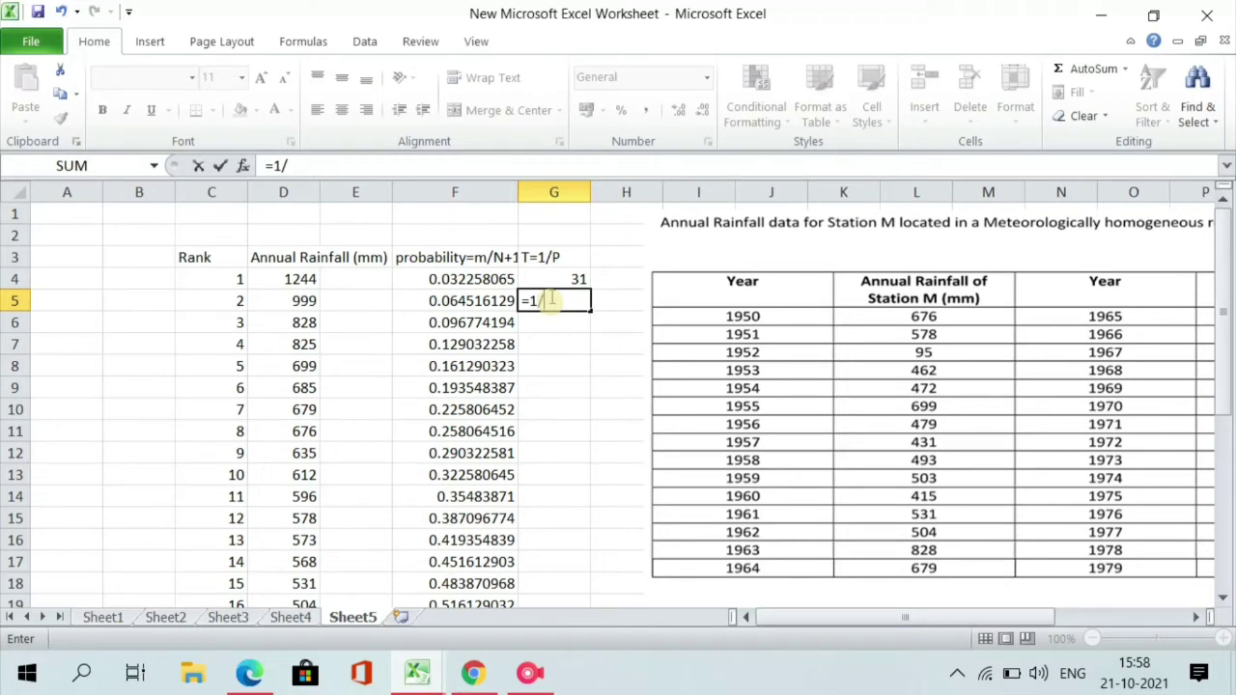
pyautogui.write('F')
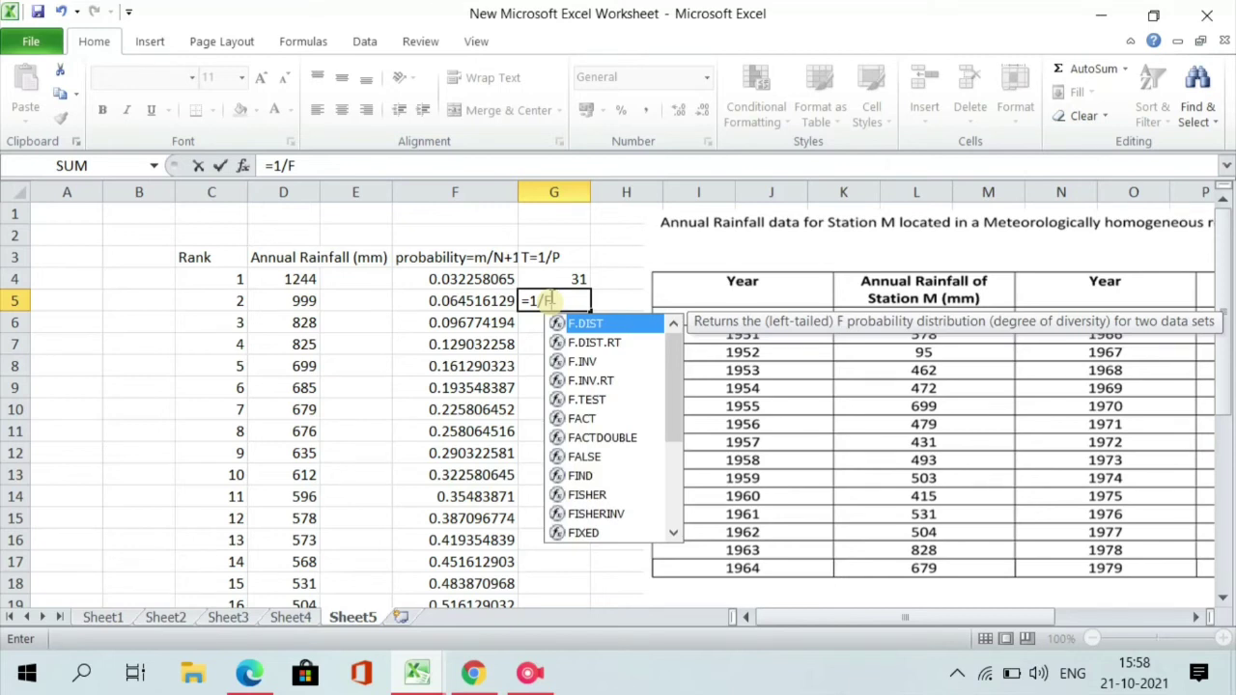
pyautogui.write('5')
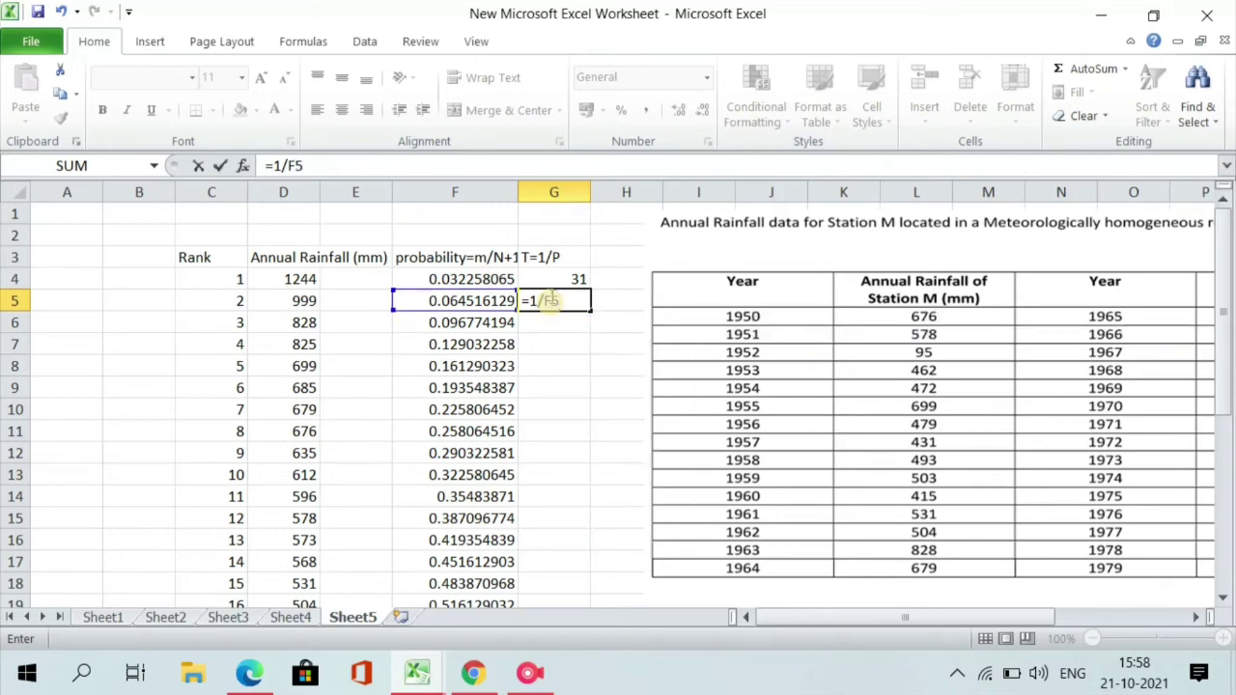
pyautogui.press('Return')
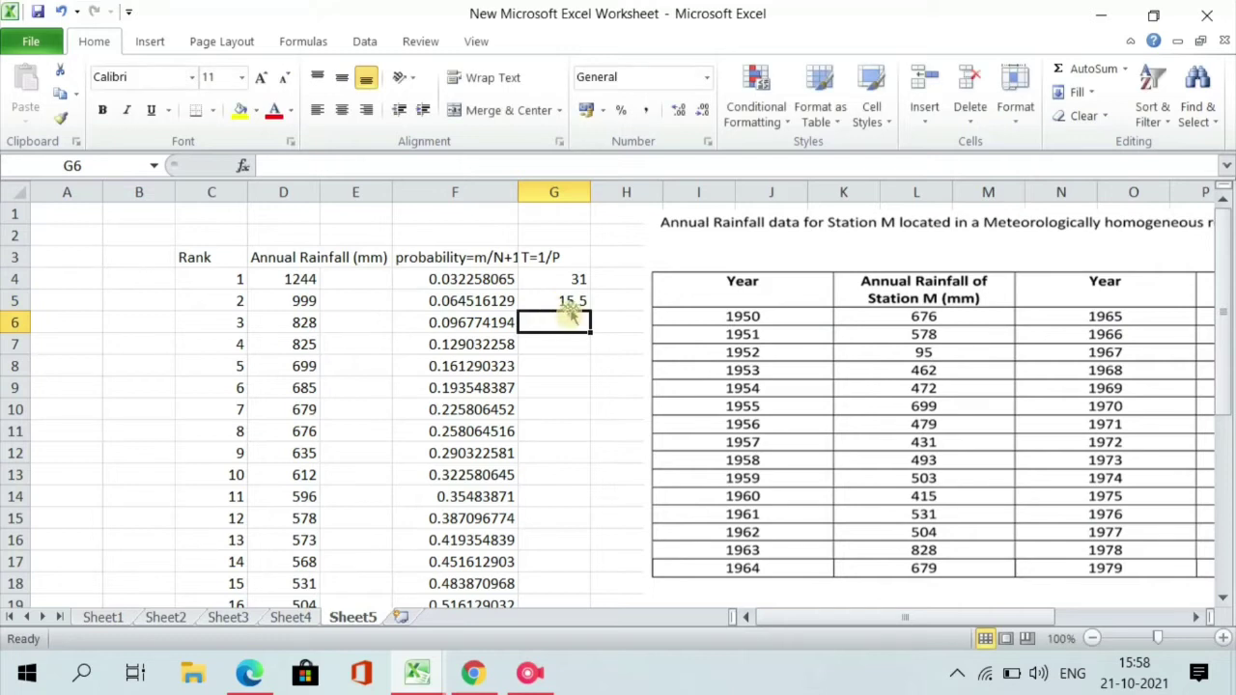
pyautogui.click(557, 279)
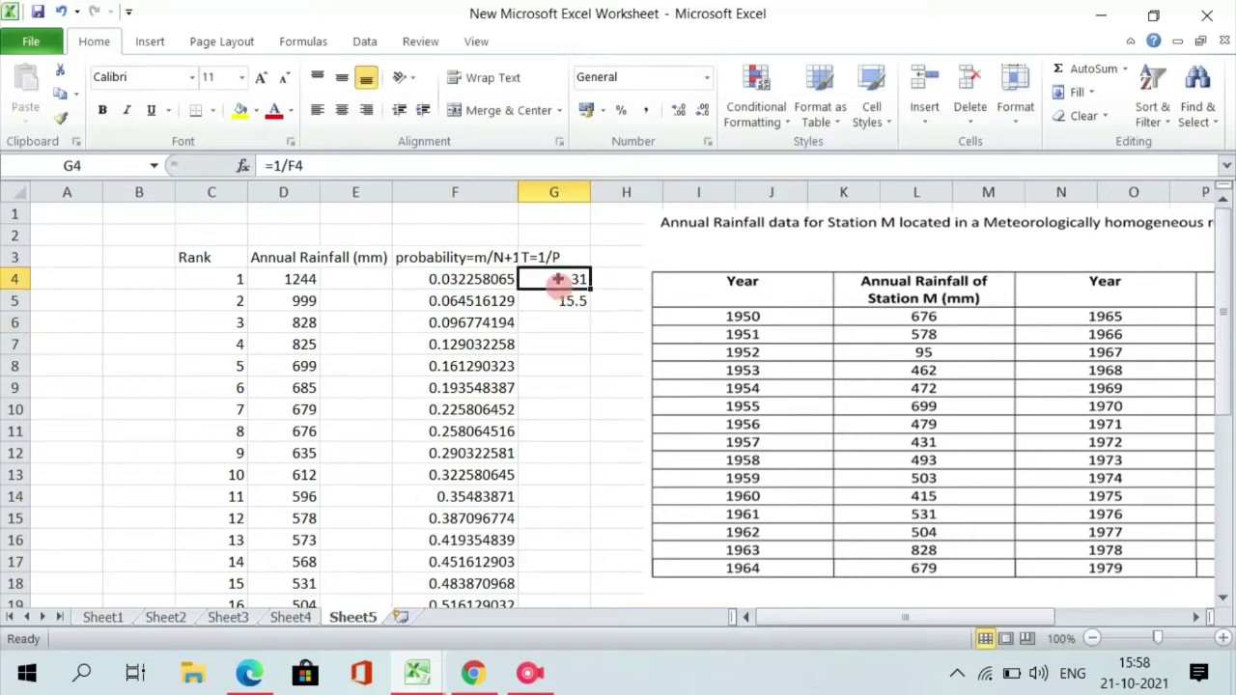
pyautogui.moveTo(557, 279)
pyautogui.mouseDown()
pyautogui.moveTo(600, 614)
pyautogui.moveTo(583, 599)
pyautogui.moveTo(573, 639)
pyautogui.mouseUp()
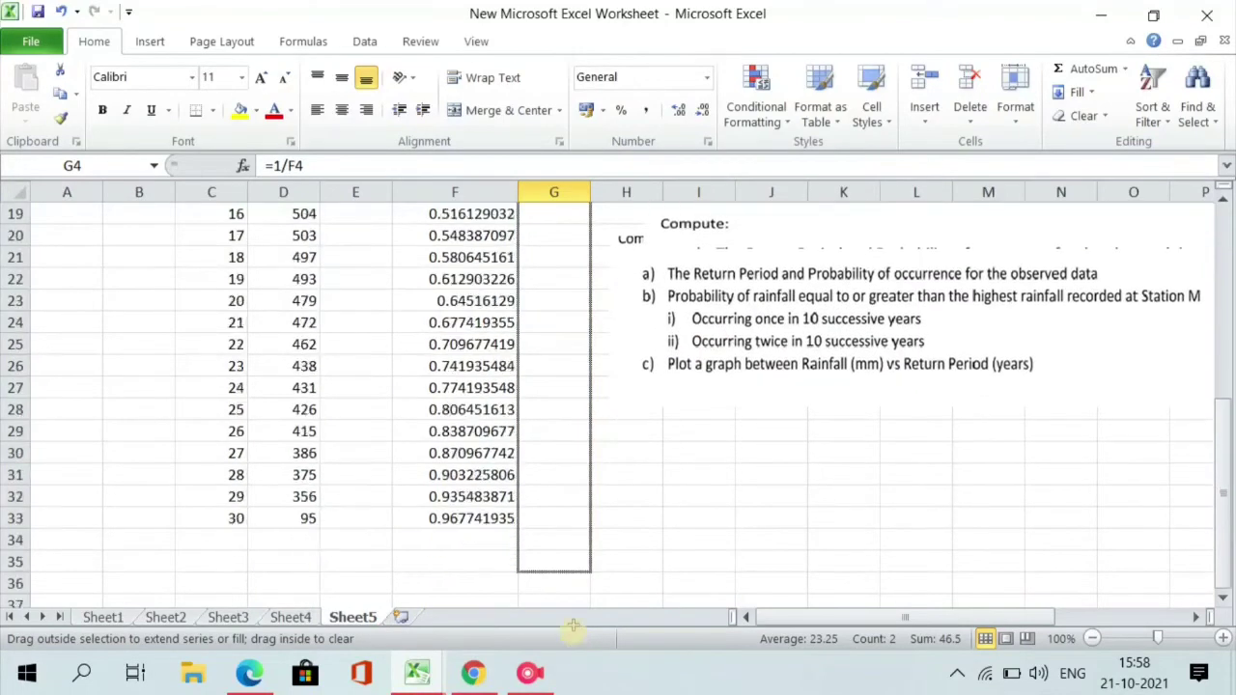
# Step: Fill the return period formula down to G33, ending at 1.033333 for rank 30
pyautogui.moveTo(572, 639); pyautogui.dragTo(570, 514)
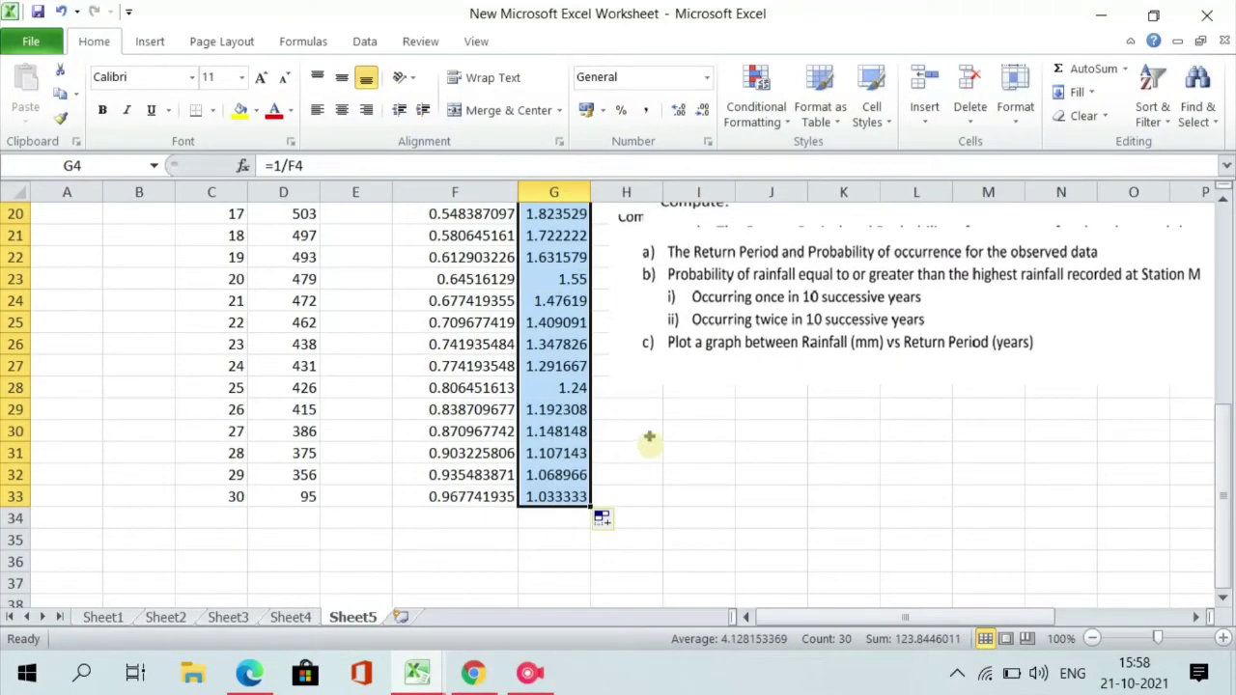
pyautogui.scroll(2, 773, 254)
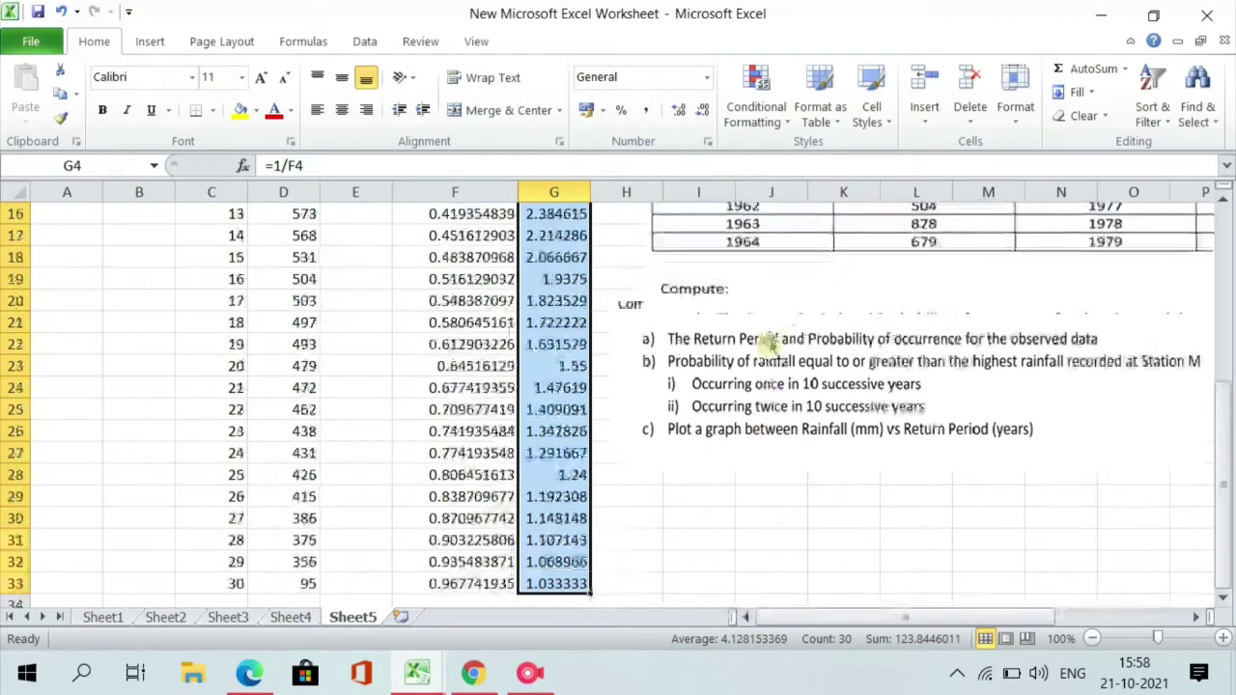
pyautogui.scroll(2, 628, 292)
pyautogui.scroll(1, 628, 292)
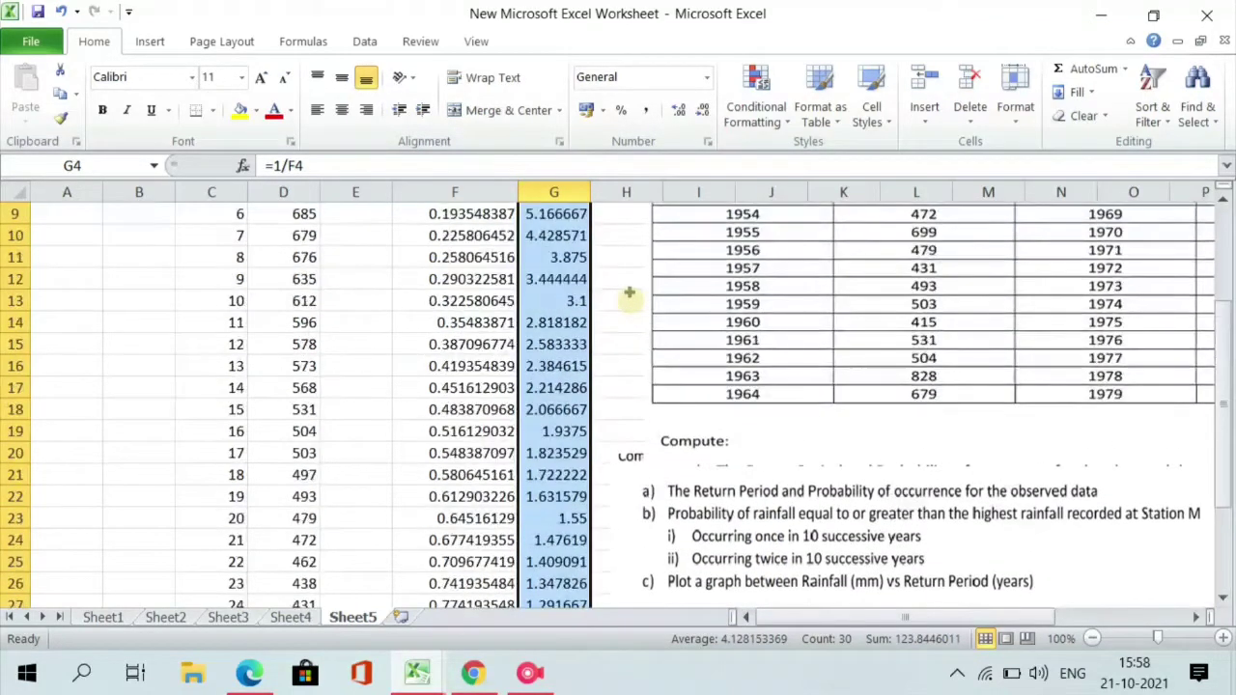
pyautogui.scroll(1, 629, 291)
pyautogui.scroll(1, 629, 291)
pyautogui.scroll(-2, 720, 398)
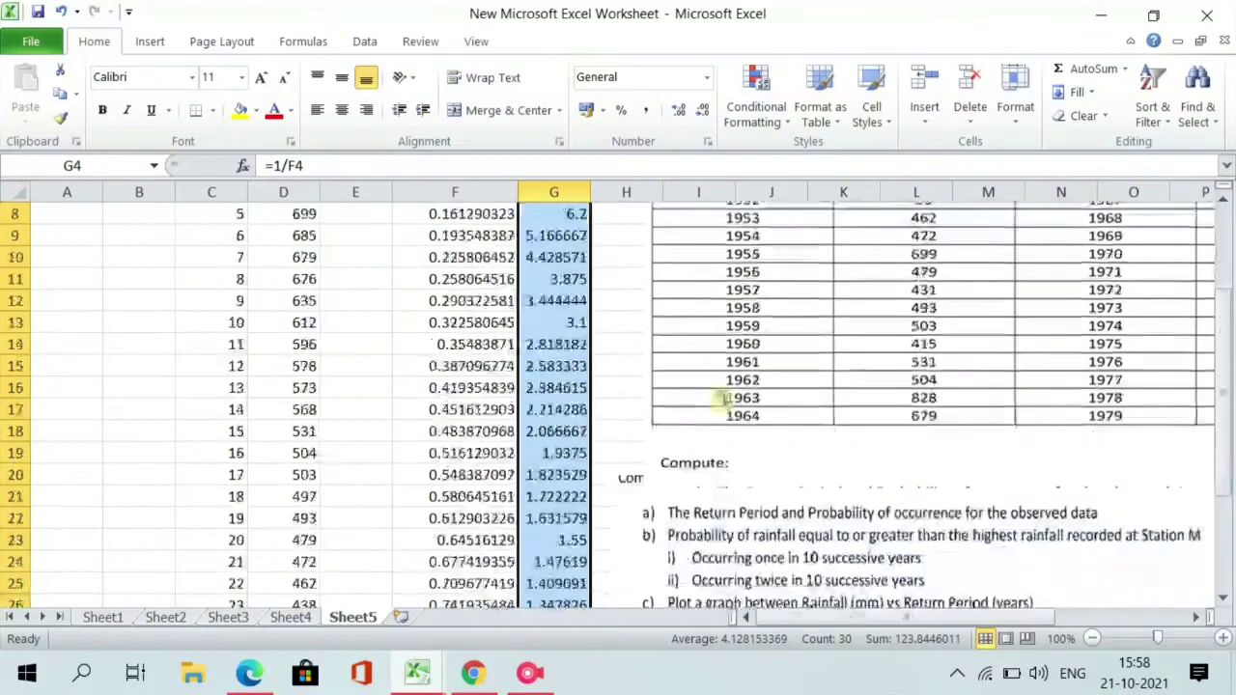
pyautogui.scroll(-3, 715, 402)
pyautogui.scroll(-1, 723, 391)
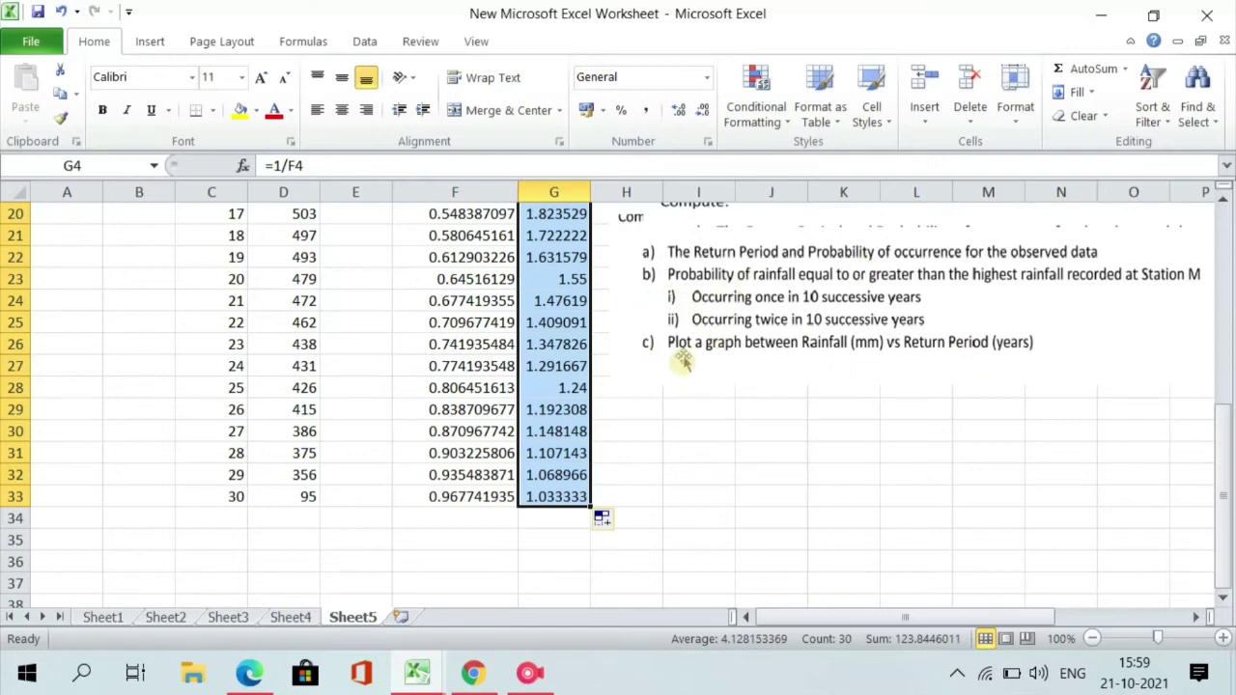
pyautogui.scroll(-1, 618, 451)
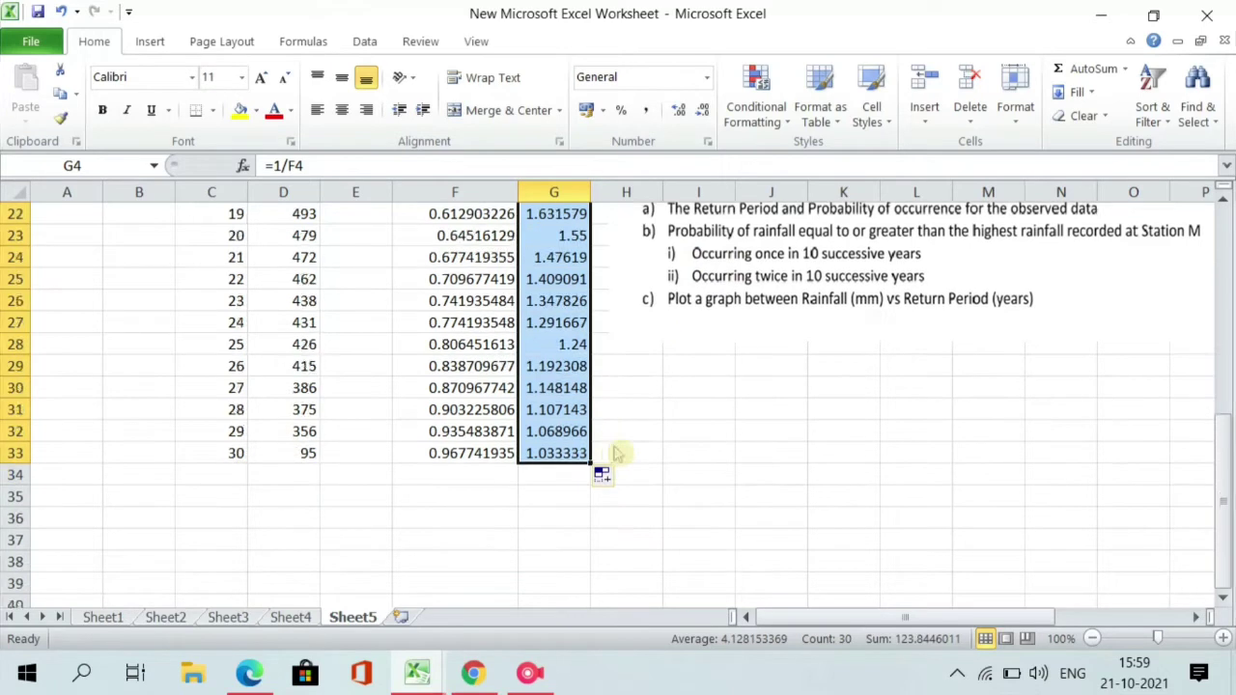
pyautogui.scroll(1, 814, 337)
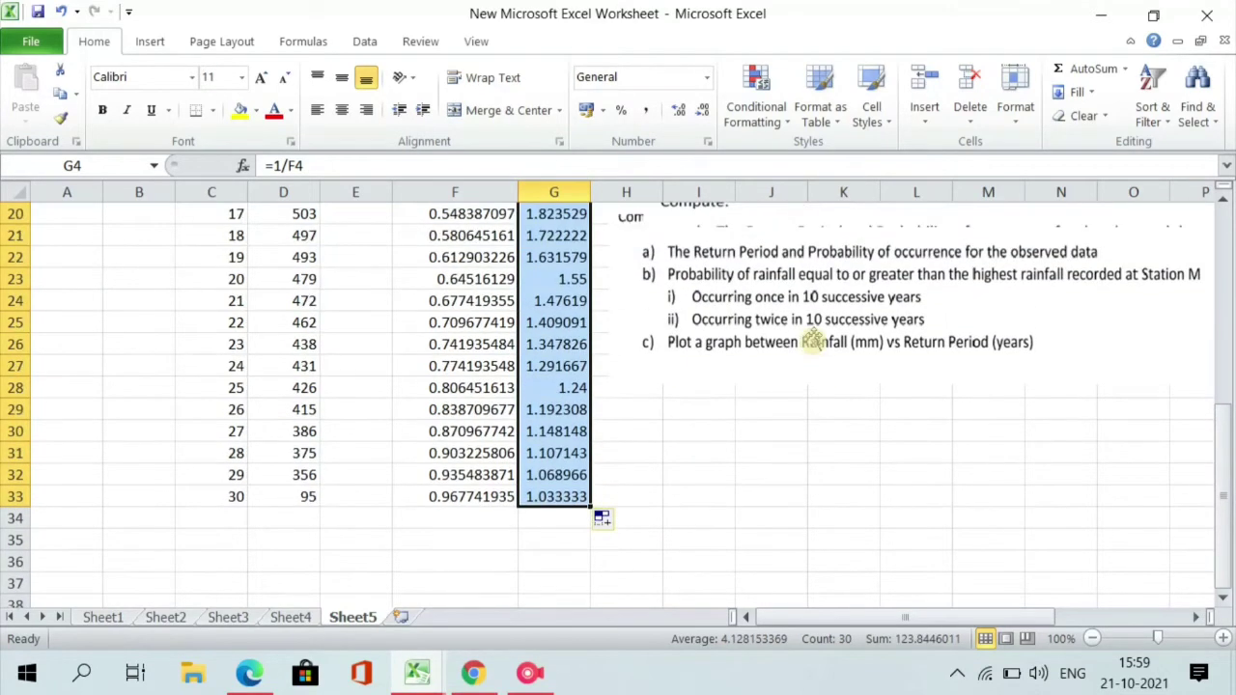
pyautogui.scroll(1, 744, 373)
pyautogui.scroll(-1, 744, 372)
pyautogui.scroll(1, 745, 373)
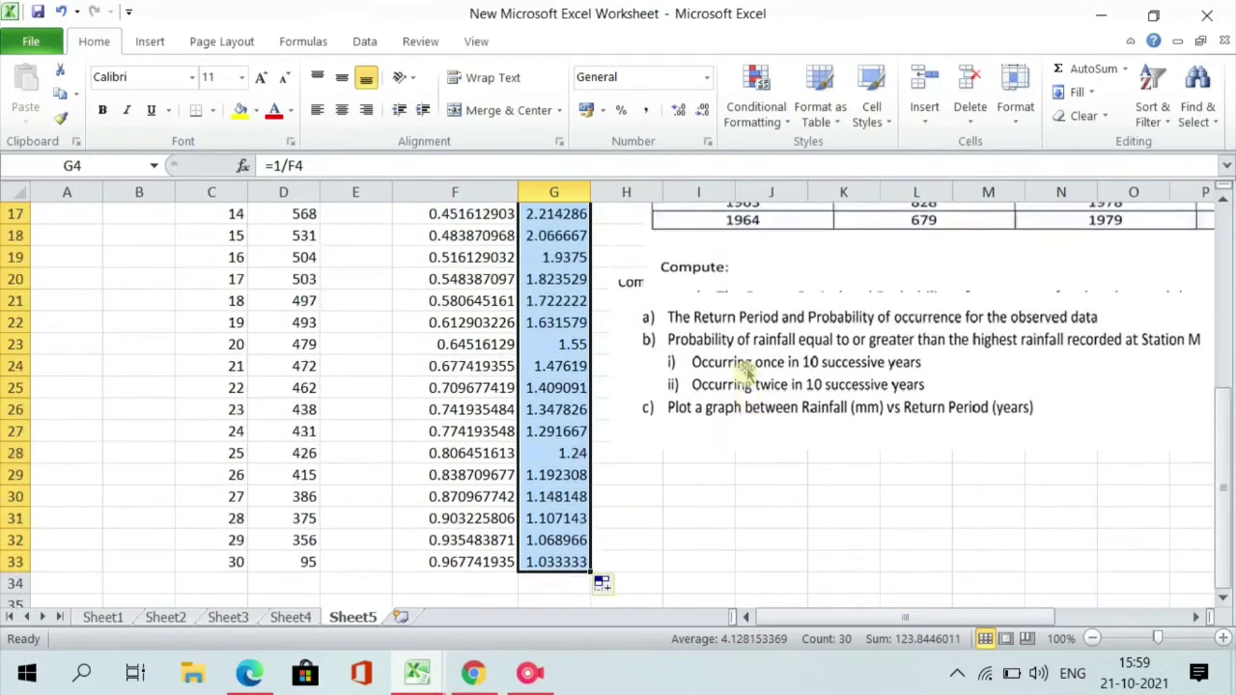
pyautogui.scroll(-4, 744, 369)
pyautogui.hscroll(1, 746, 369)
pyautogui.click(746, 369)
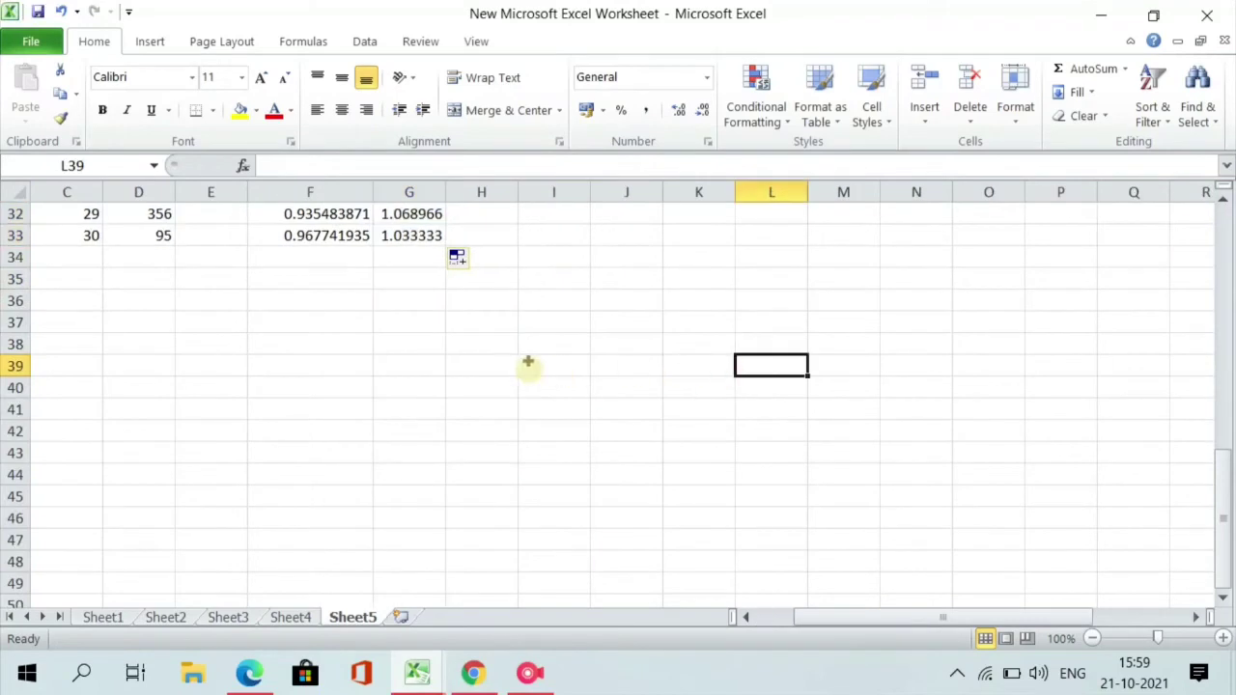
pyautogui.hscroll(-1, 483, 360)
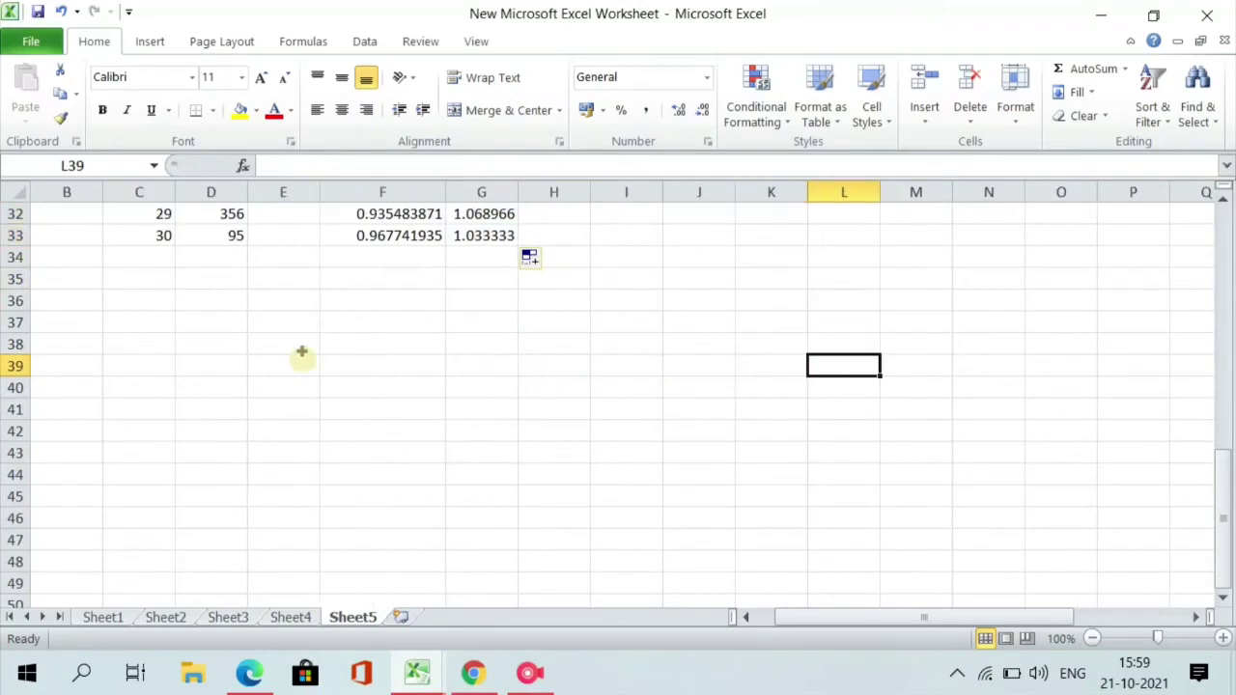
# Step: Type 'return period' in B36 and 'annual rainfall(mm)' in C36
pyautogui.click(64, 302)
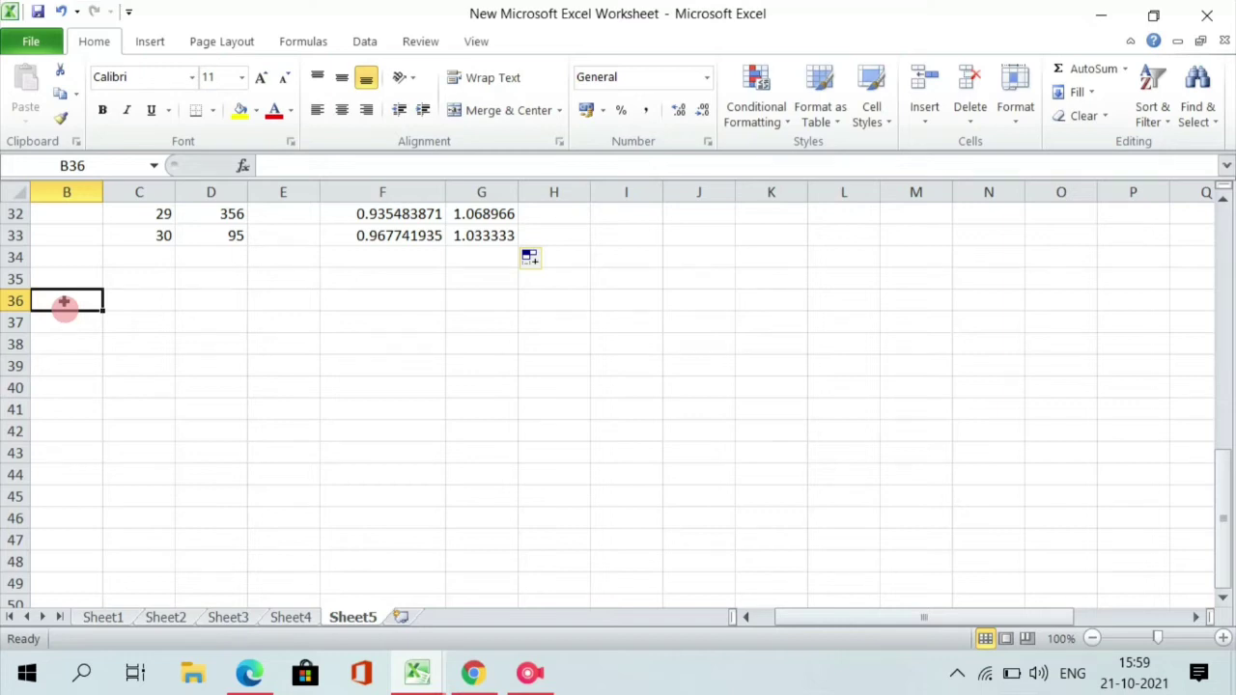
pyautogui.write('return period')
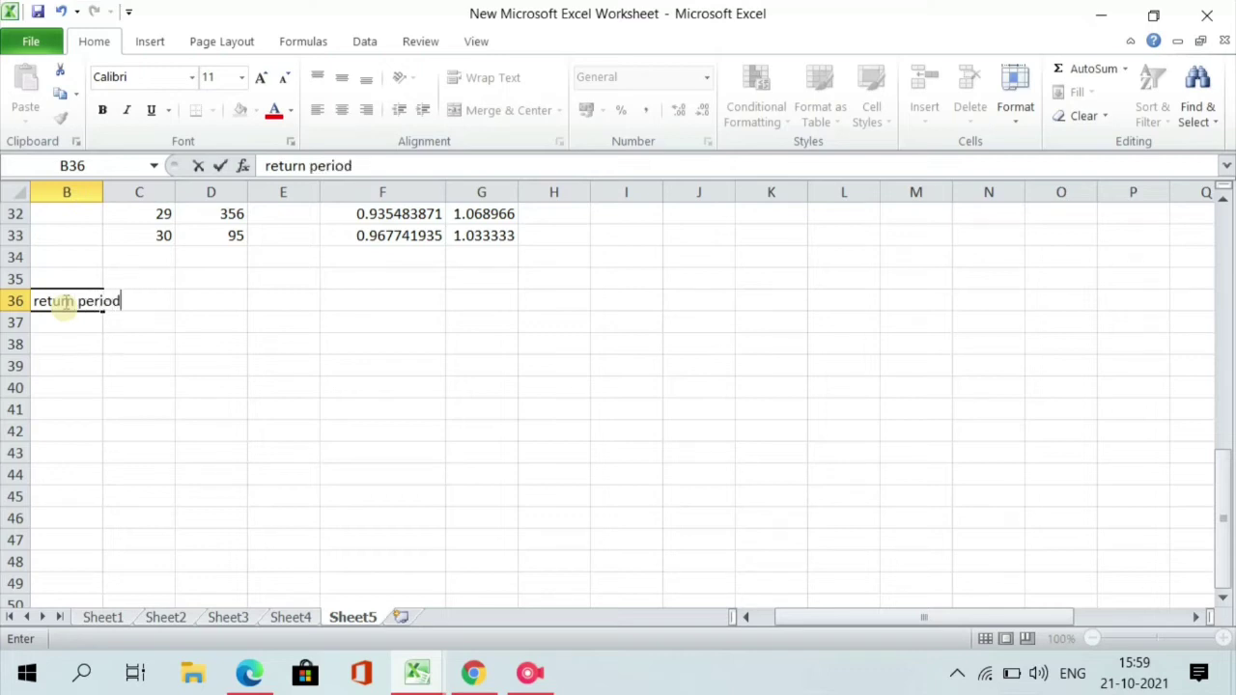
pyautogui.click(160, 303)
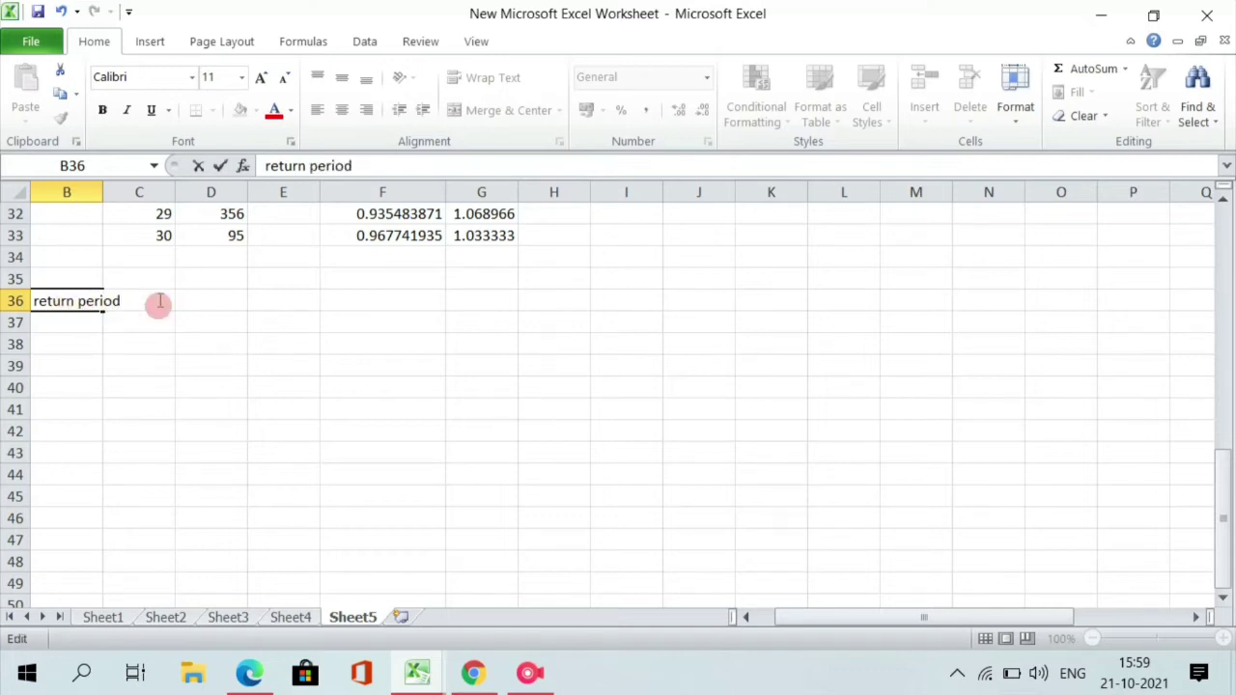
pyautogui.click(199, 301)
pyautogui.click(135, 302)
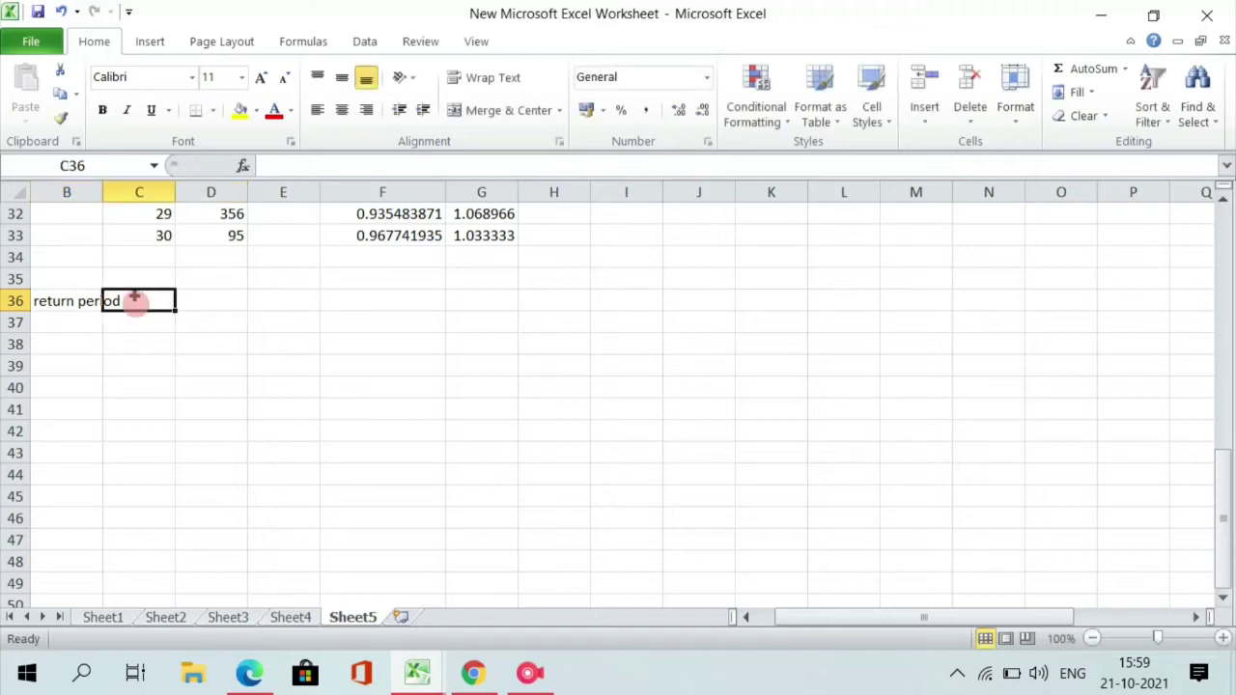
pyautogui.write('a')
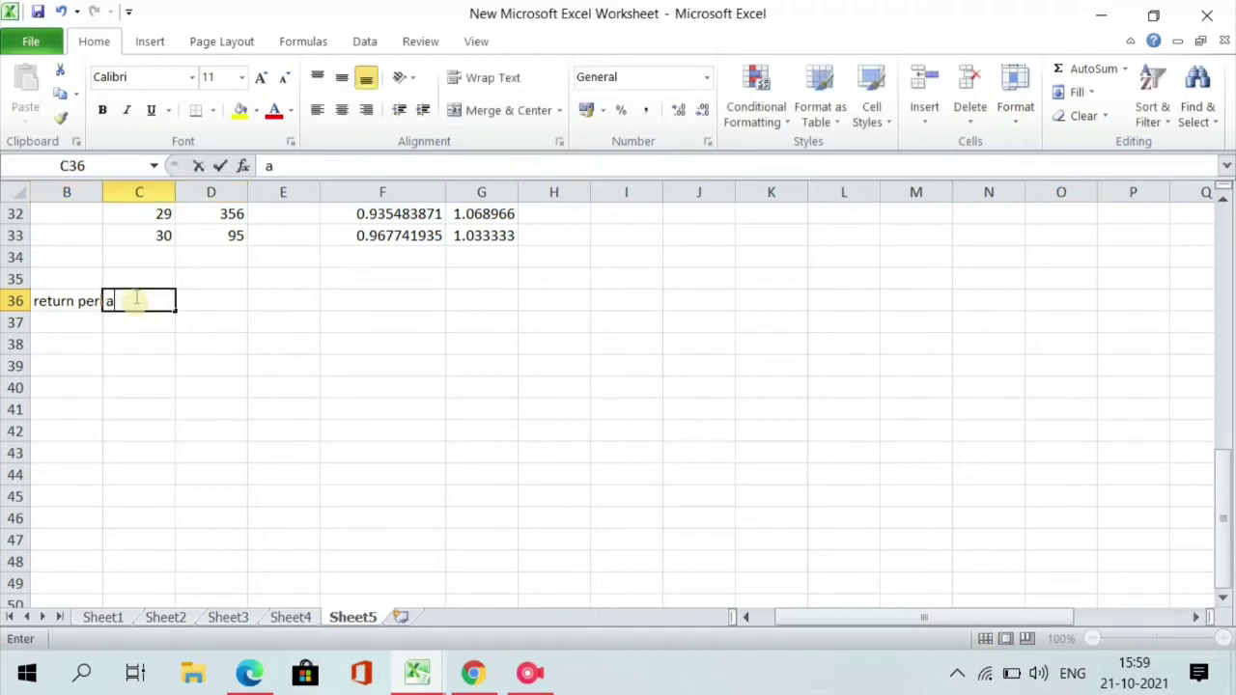
pyautogui.write('nnual rainfall(mm')
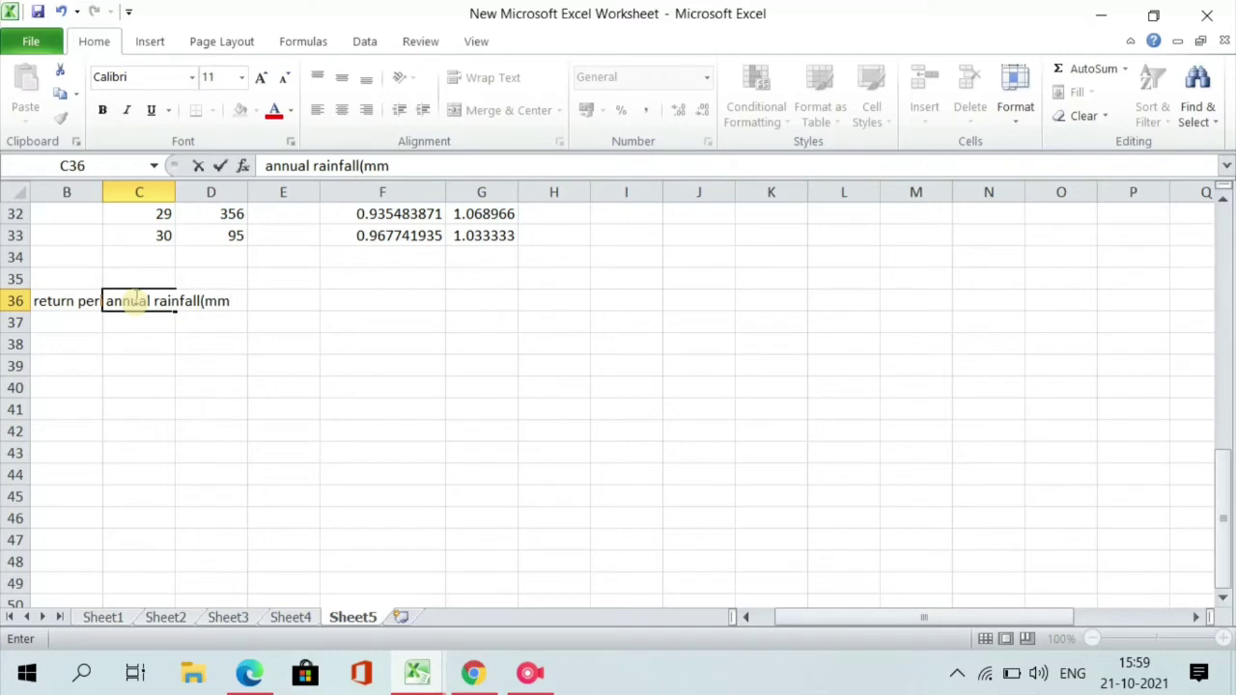
pyautogui.click(52, 323)
pyautogui.scroll(2, 93, 350)
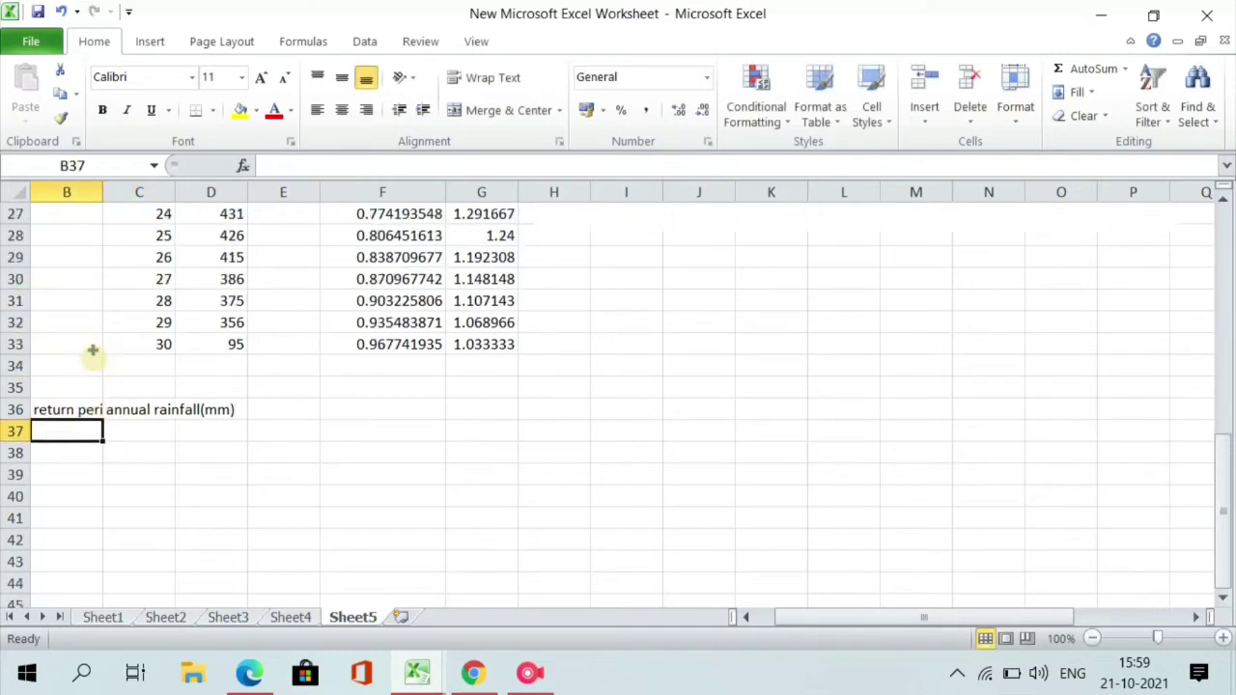
pyautogui.scroll(3, 93, 350)
pyautogui.scroll(2, 93, 350)
pyautogui.scroll(1, 92, 350)
pyautogui.scroll(2, 93, 350)
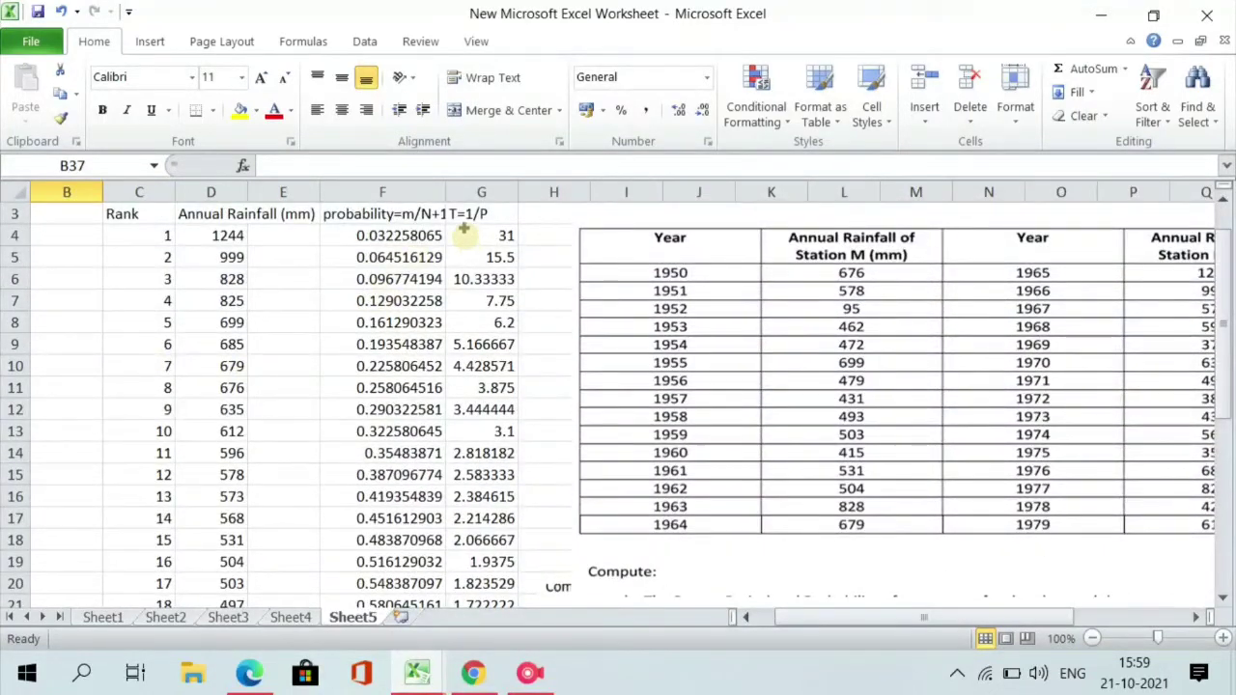
# Step: Copy the return period values and paste them as values starting at B37
pyautogui.moveTo(470, 236)
pyautogui.mouseDown()
pyautogui.moveTo(536, 584)
pyautogui.moveTo(486, 607)
pyautogui.moveTo(488, 596)
pyautogui.mouseUp()
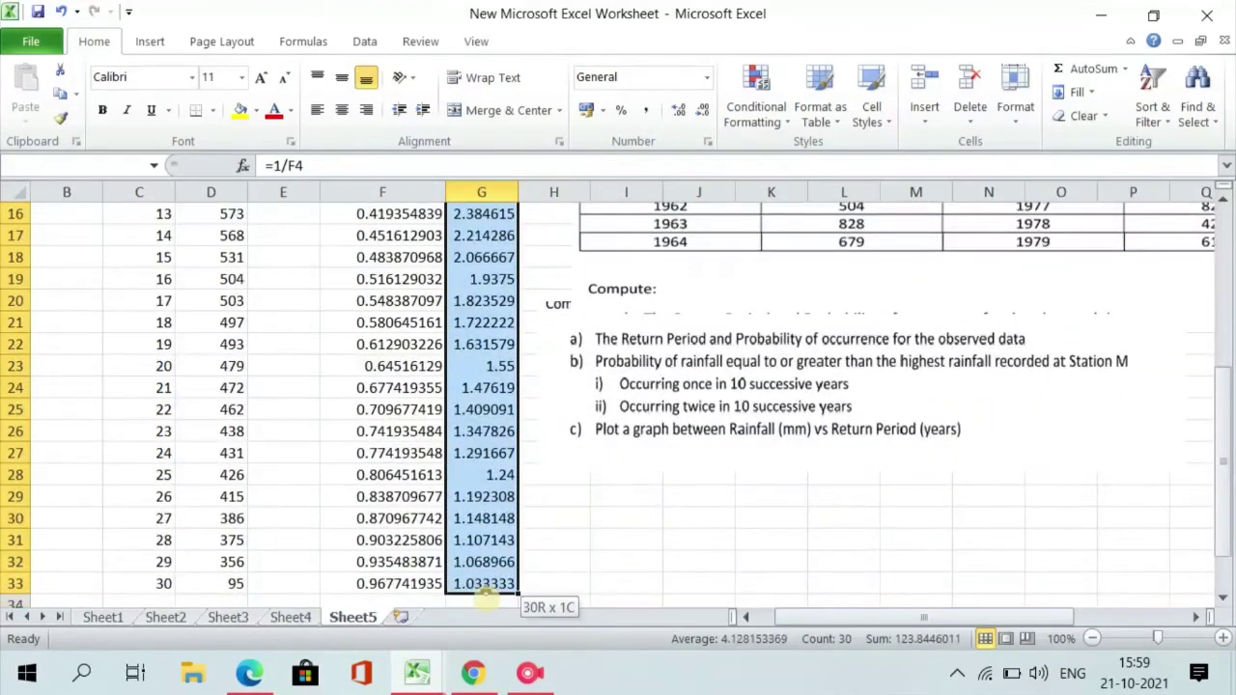
pyautogui.hotkey('ctrl', 'c')
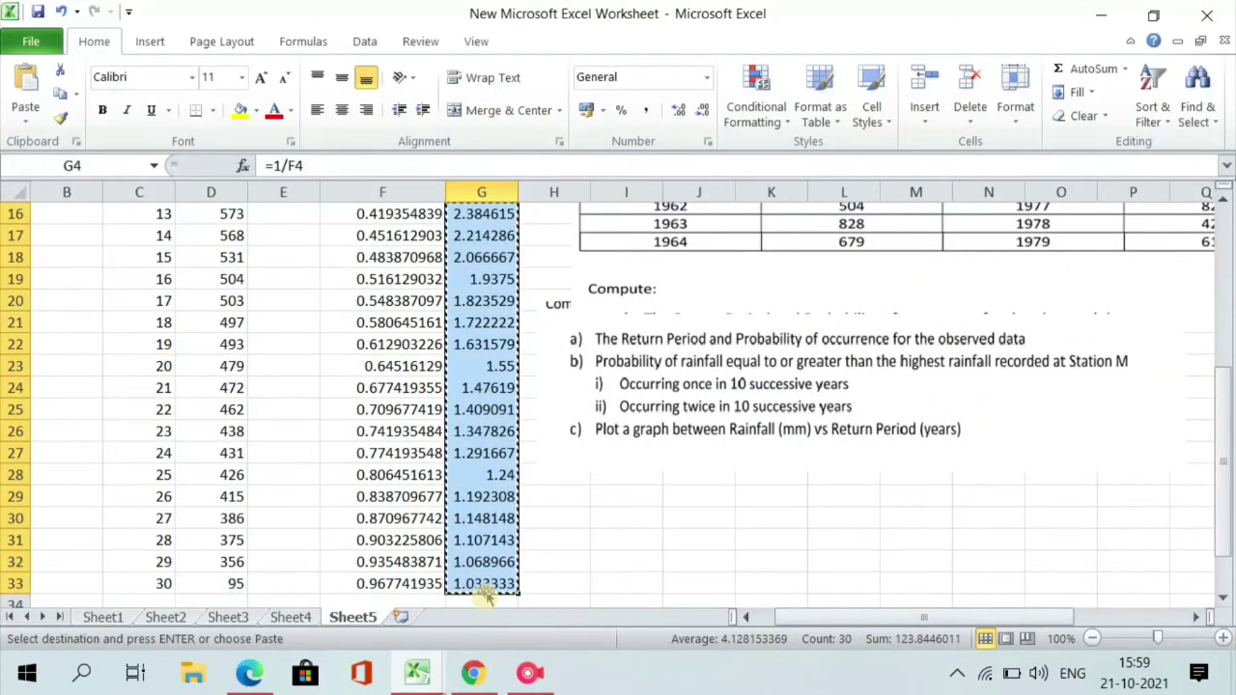
pyautogui.scroll(-2, 435, 599)
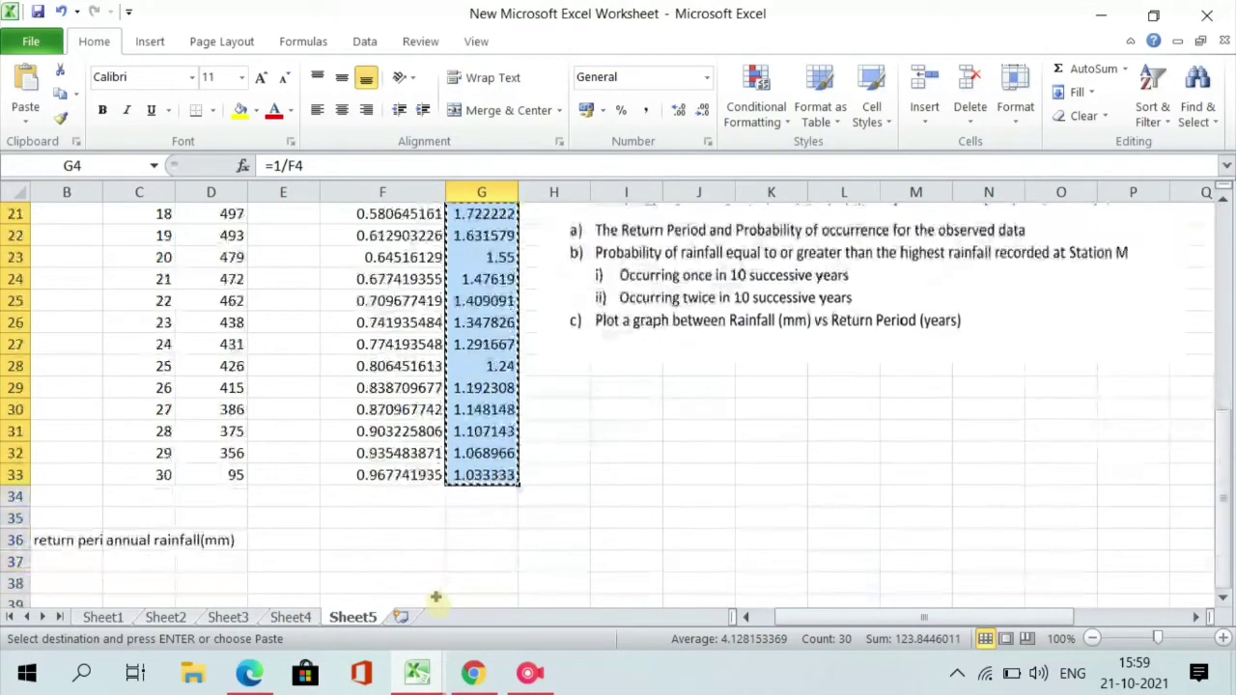
pyautogui.click(74, 558)
pyautogui.rightClick(73, 559)
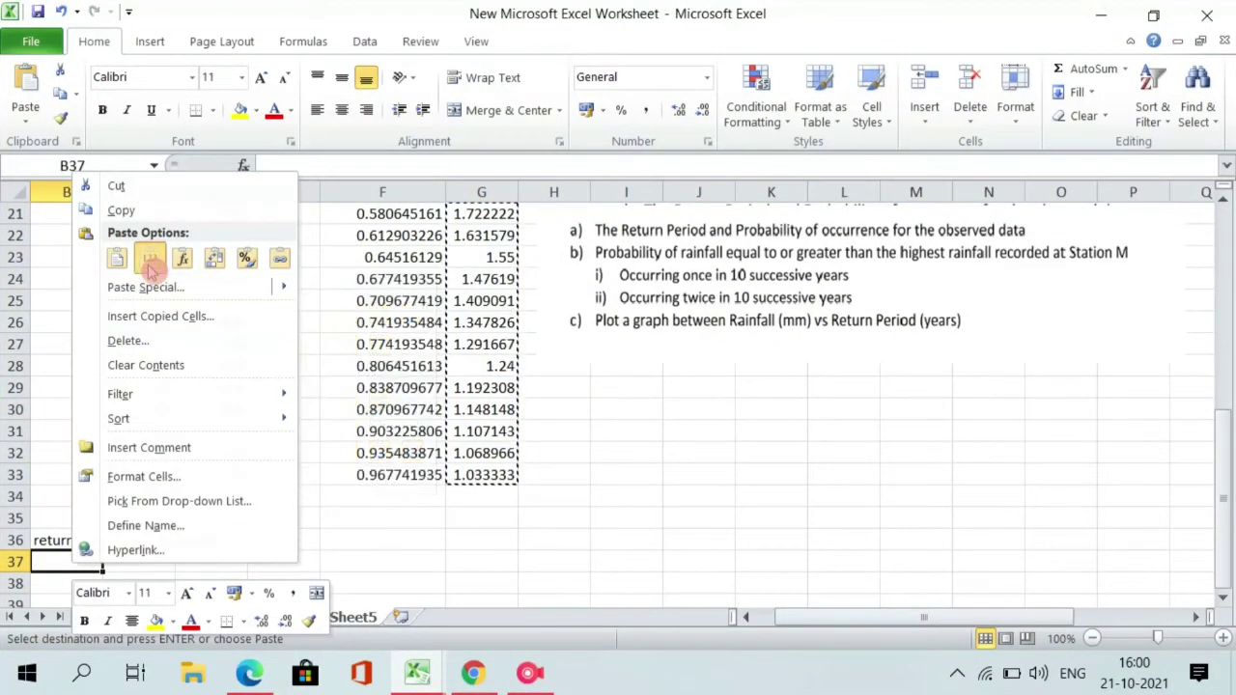
pyautogui.click(149, 258)
# Step: Scroll back up to the top of the ranked rainfall table on Sheet5
pyautogui.scroll(1, 162, 323)
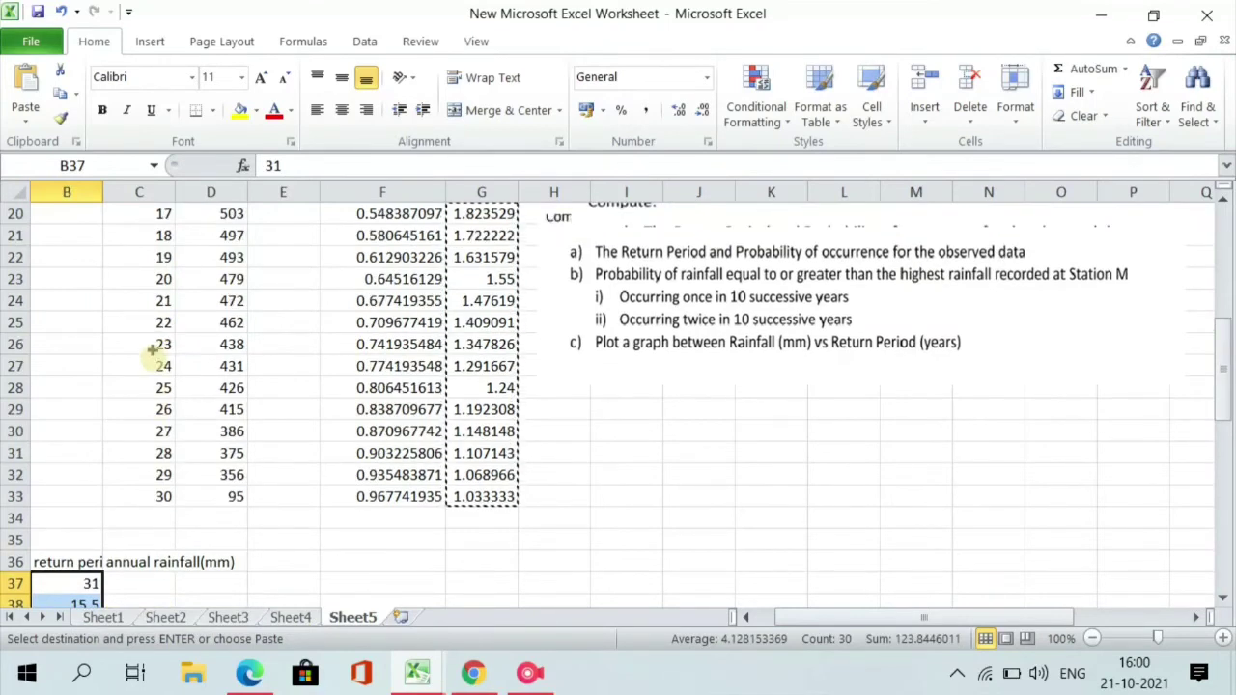
pyautogui.click(553, 679)
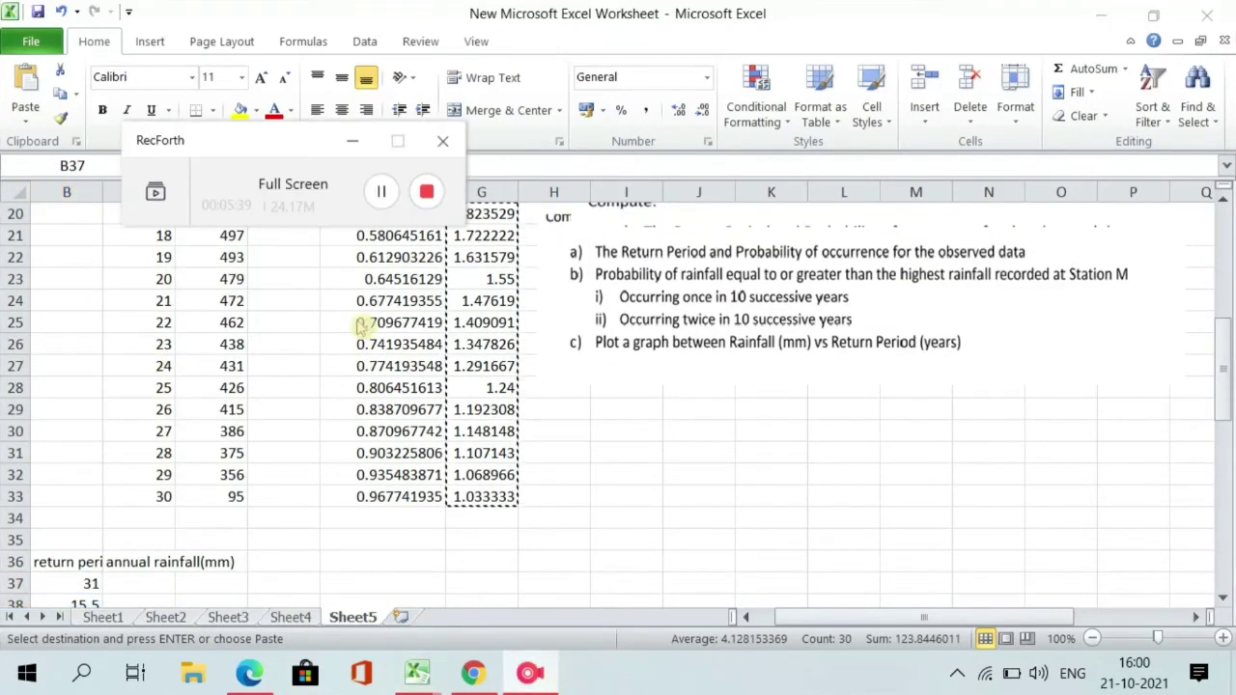
pyautogui.click(353, 141)
pyautogui.scroll(-1, 280, 478)
pyautogui.scroll(-2, 276, 491)
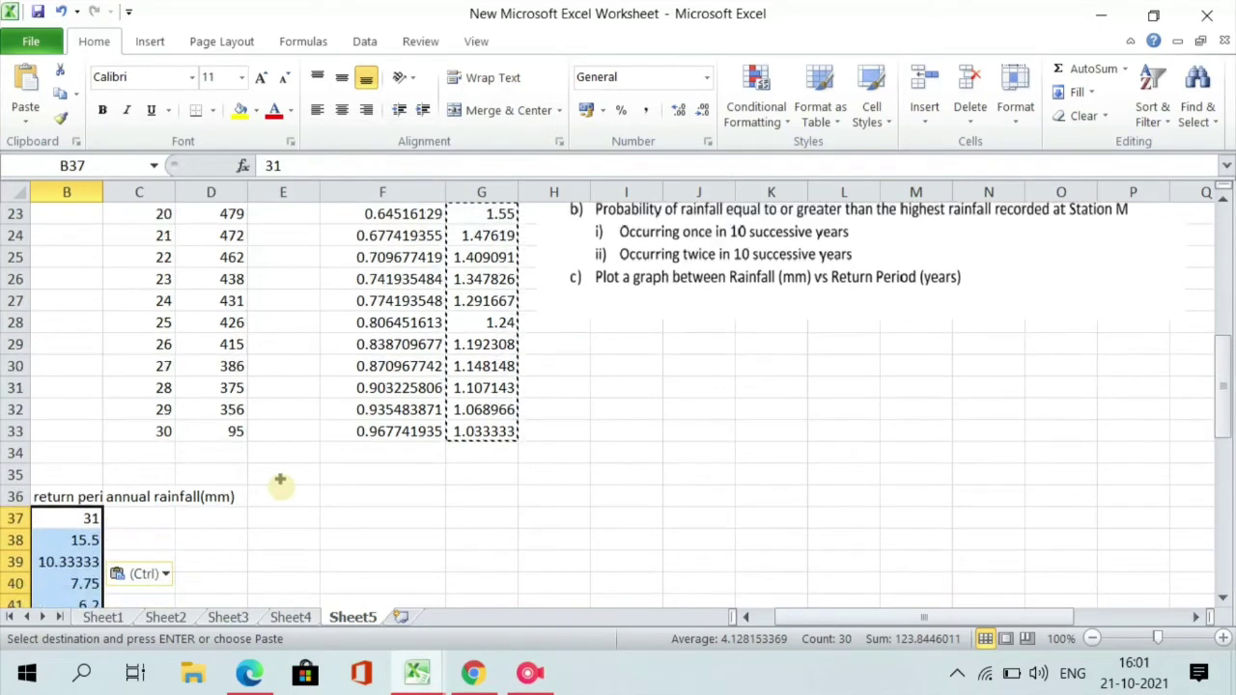
pyautogui.scroll(4, 181, 503)
pyautogui.scroll(1, 184, 556)
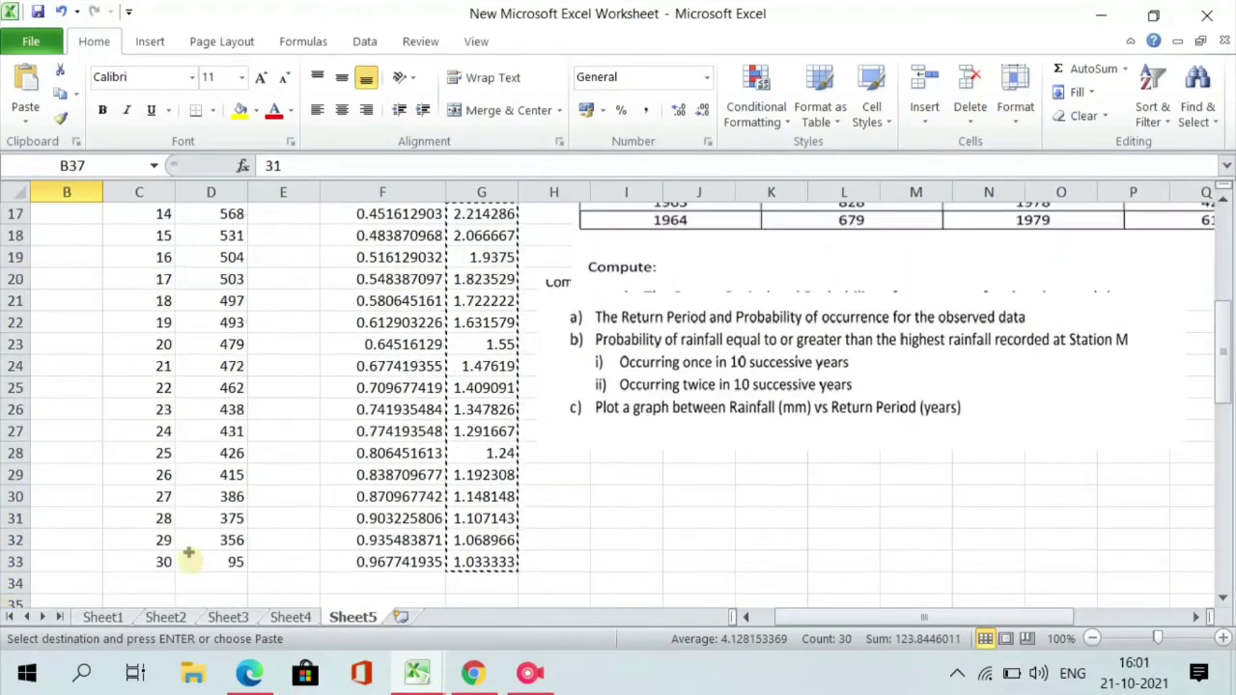
pyautogui.scroll(1, 187, 555)
pyautogui.scroll(1, 188, 554)
pyautogui.scroll(-1, 188, 553)
pyautogui.scroll(4, 169, 560)
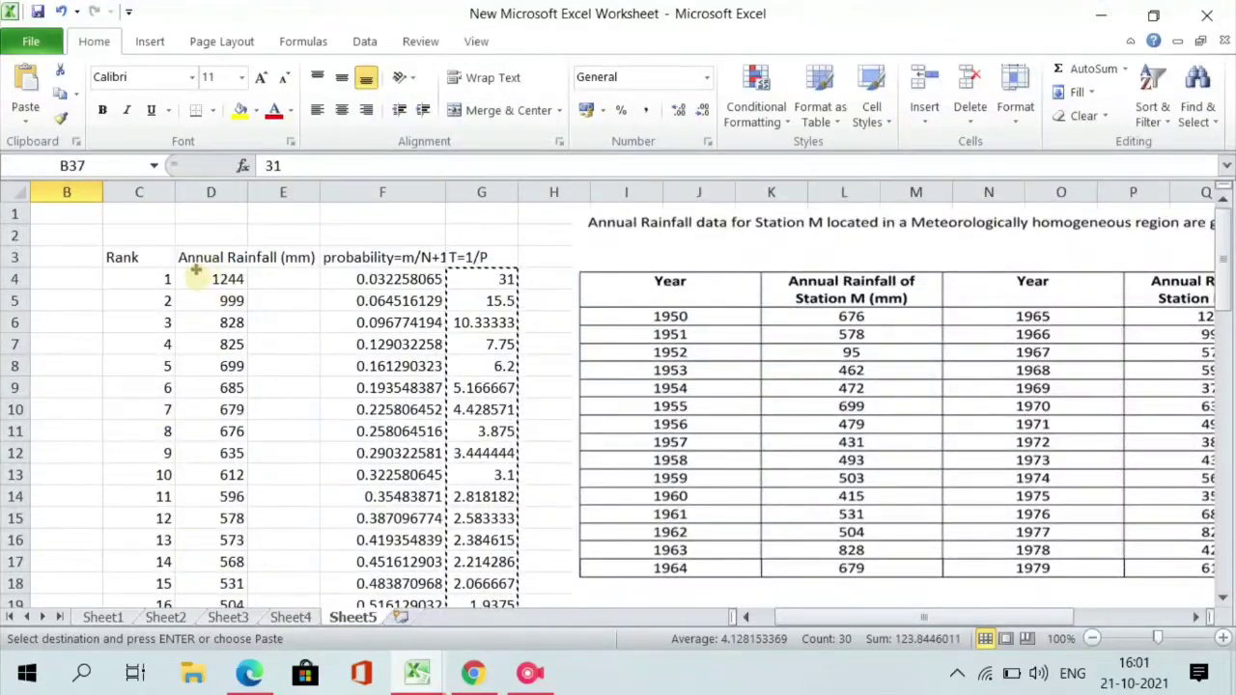
# Step: Copy the ranked rainfall values D4:D33 and paste them as values from C37
pyautogui.moveTo(193, 278)
pyautogui.mouseDown()
pyautogui.moveTo(228, 610)
pyautogui.moveTo(234, 538)
pyautogui.mouseUp()
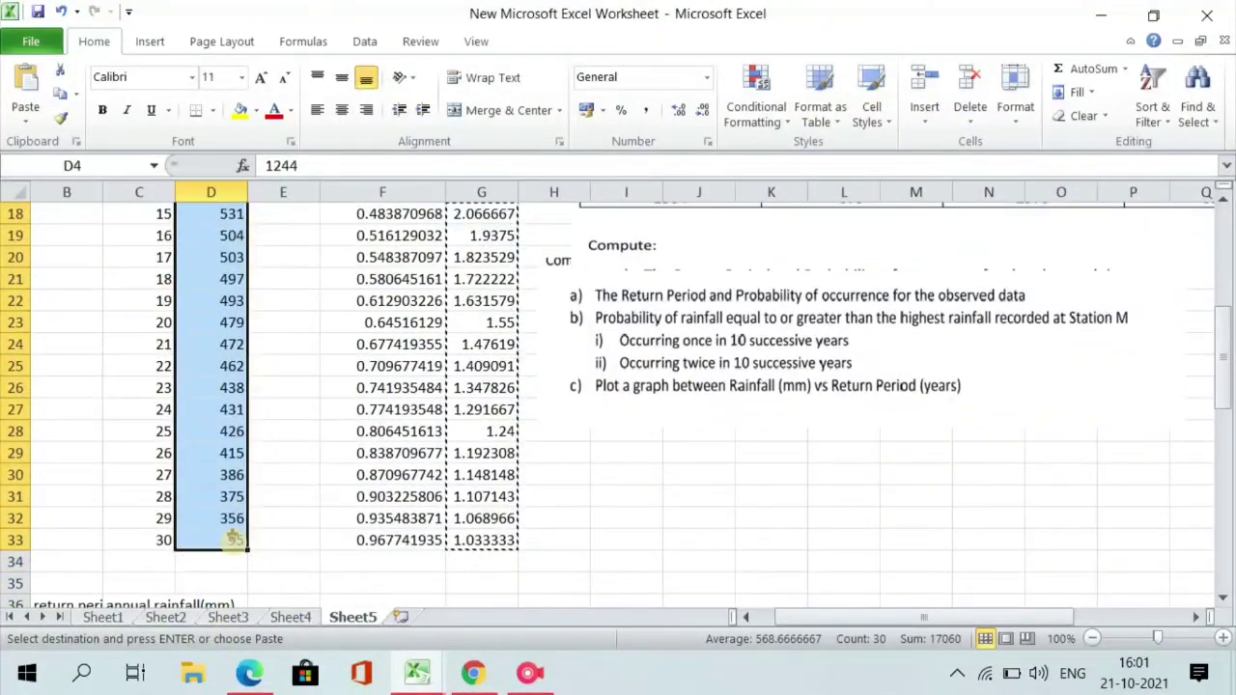
pyautogui.hotkey('ctrl', 'c')
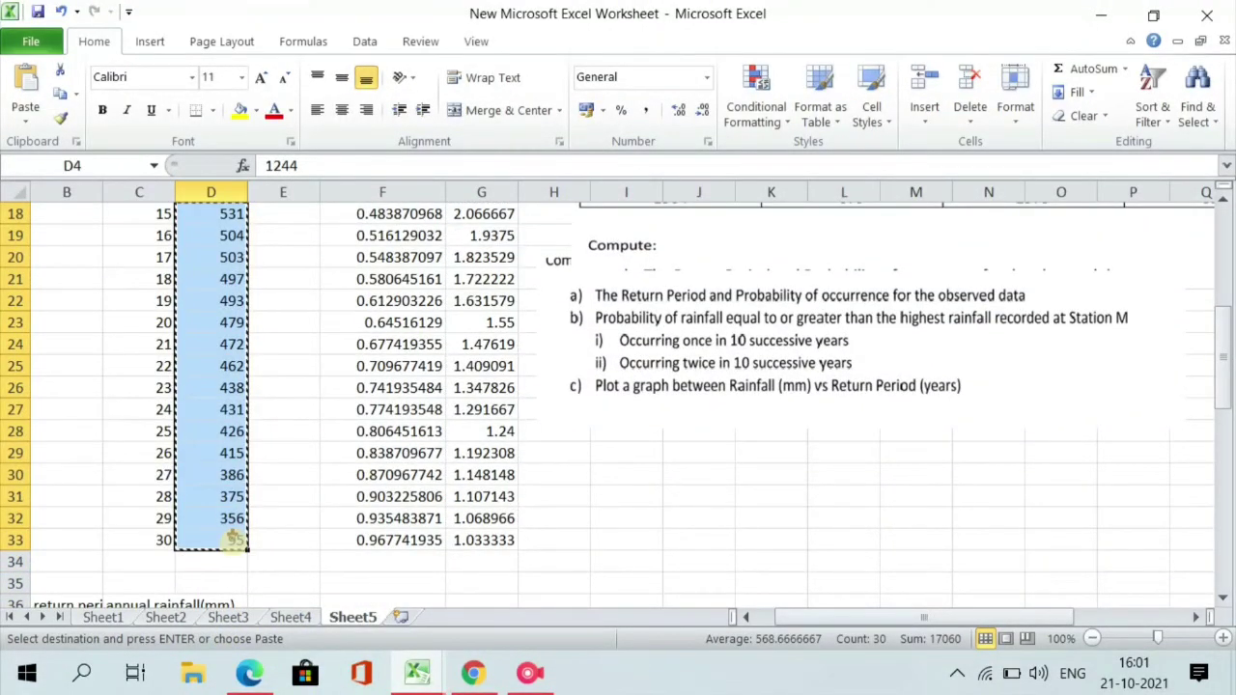
pyautogui.scroll(-2, 233, 538)
pyautogui.hscroll(2, 177, 535)
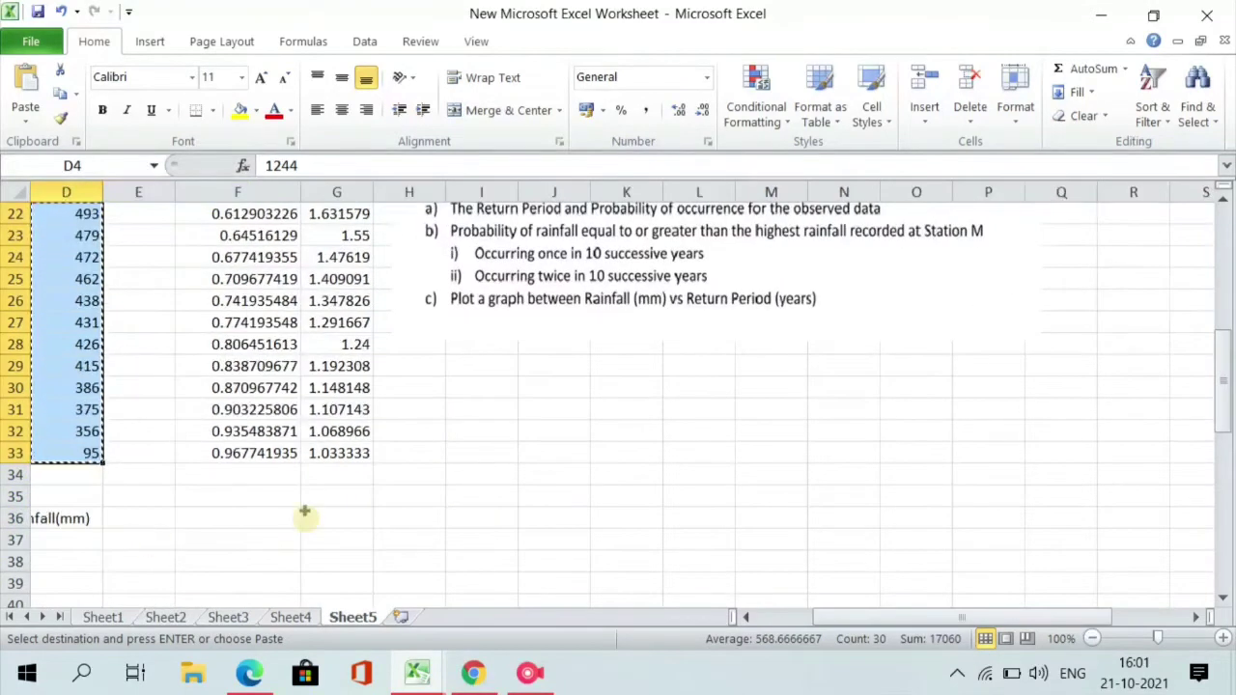
pyautogui.hscroll(-3, 304, 512)
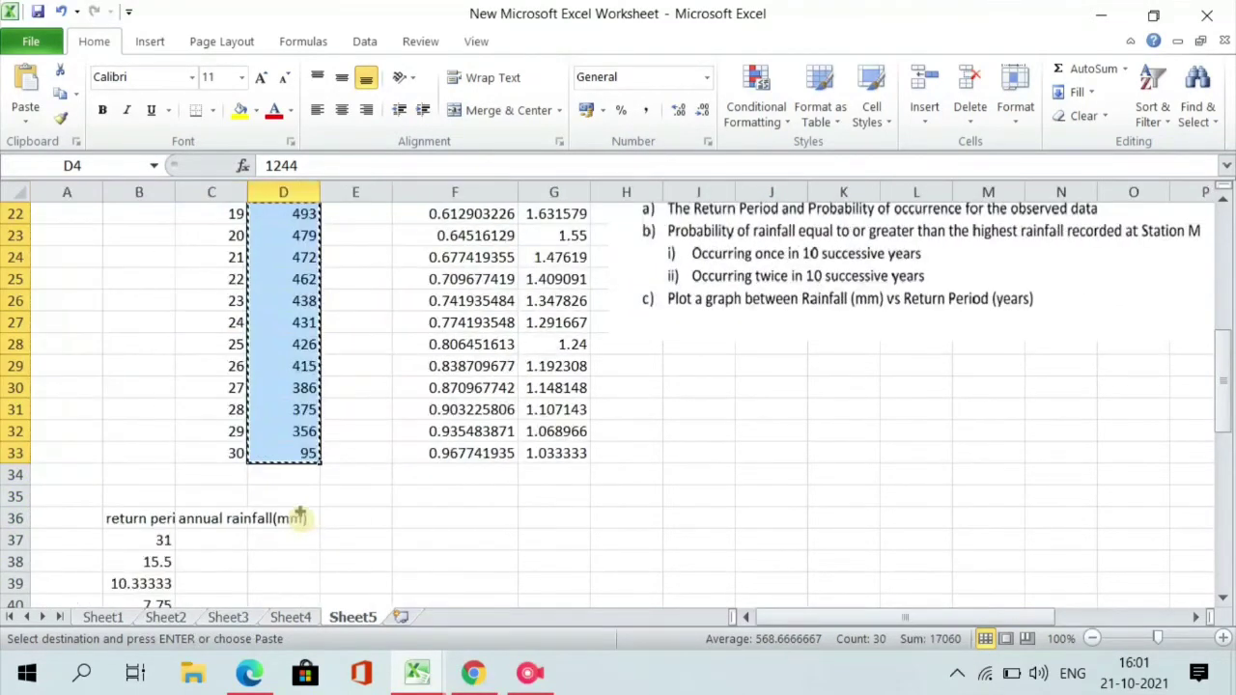
pyautogui.click(205, 542)
pyautogui.rightClick(208, 544)
pyautogui.press('Escape')
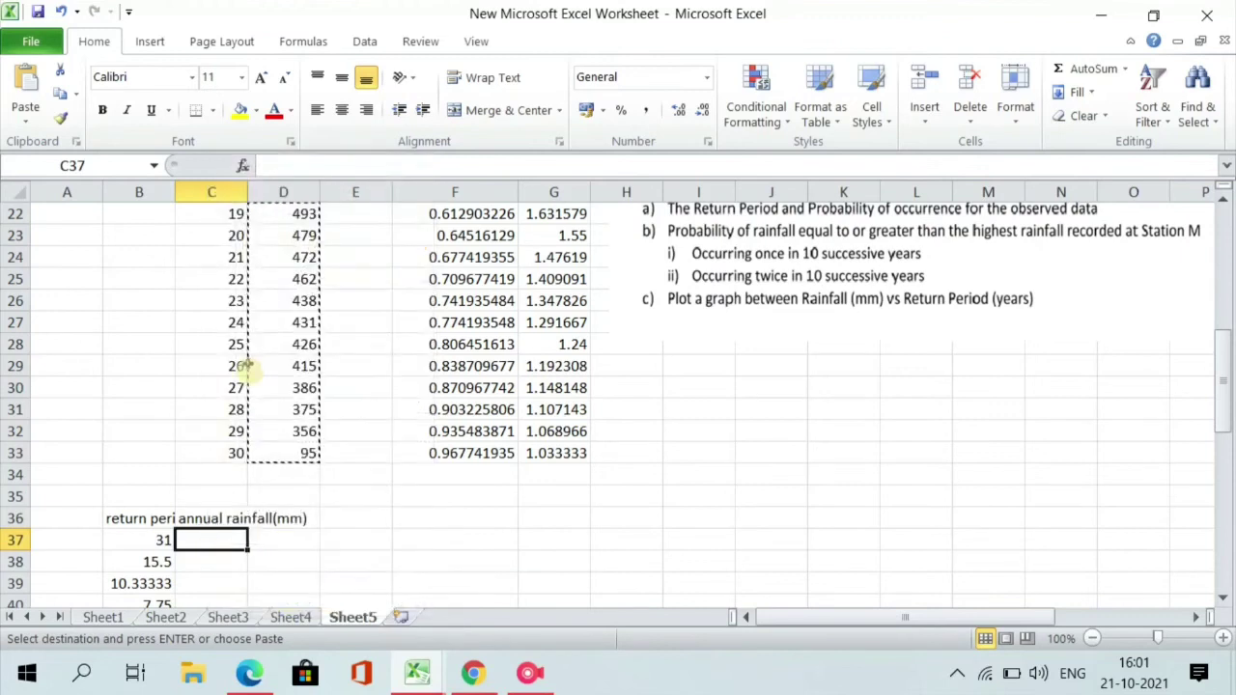
pyautogui.rightClick(214, 543)
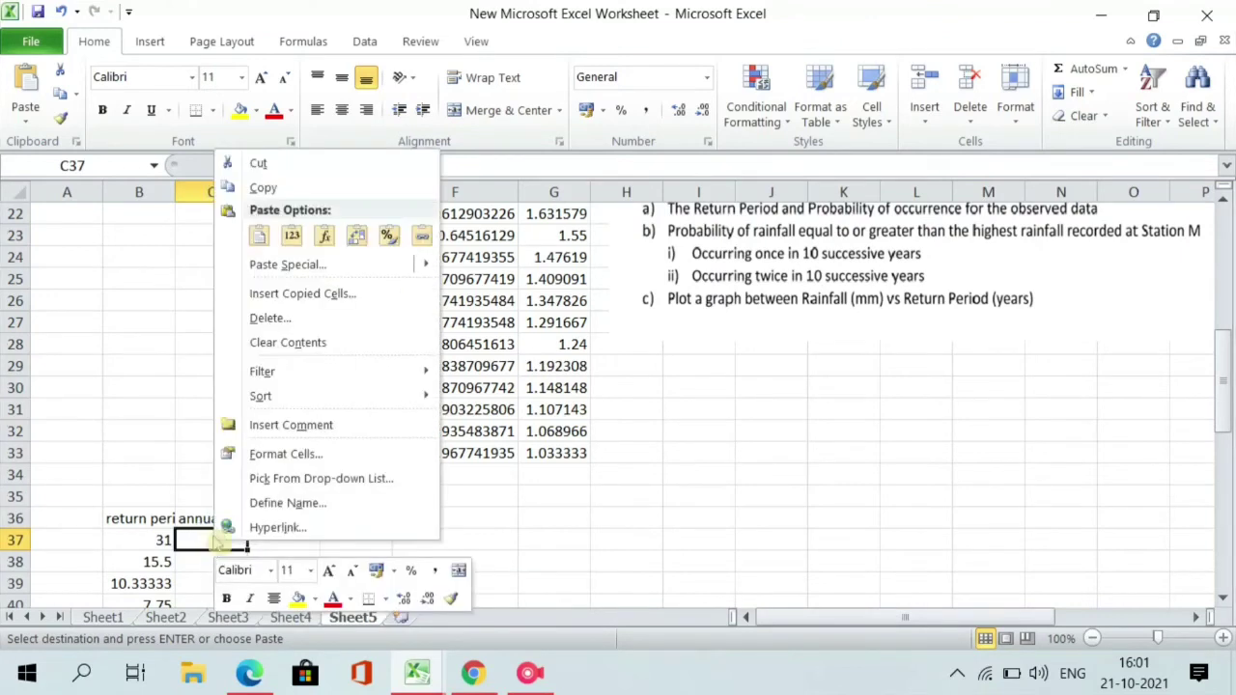
pyautogui.click(292, 236)
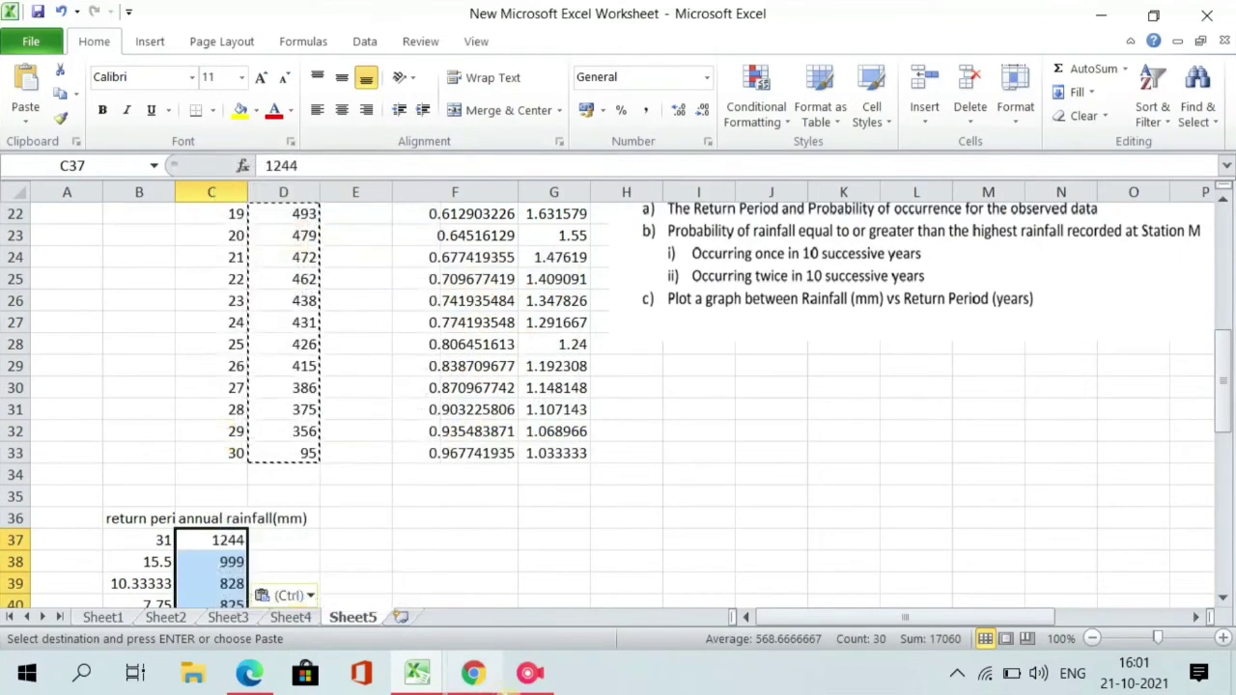
pyautogui.click(529, 674)
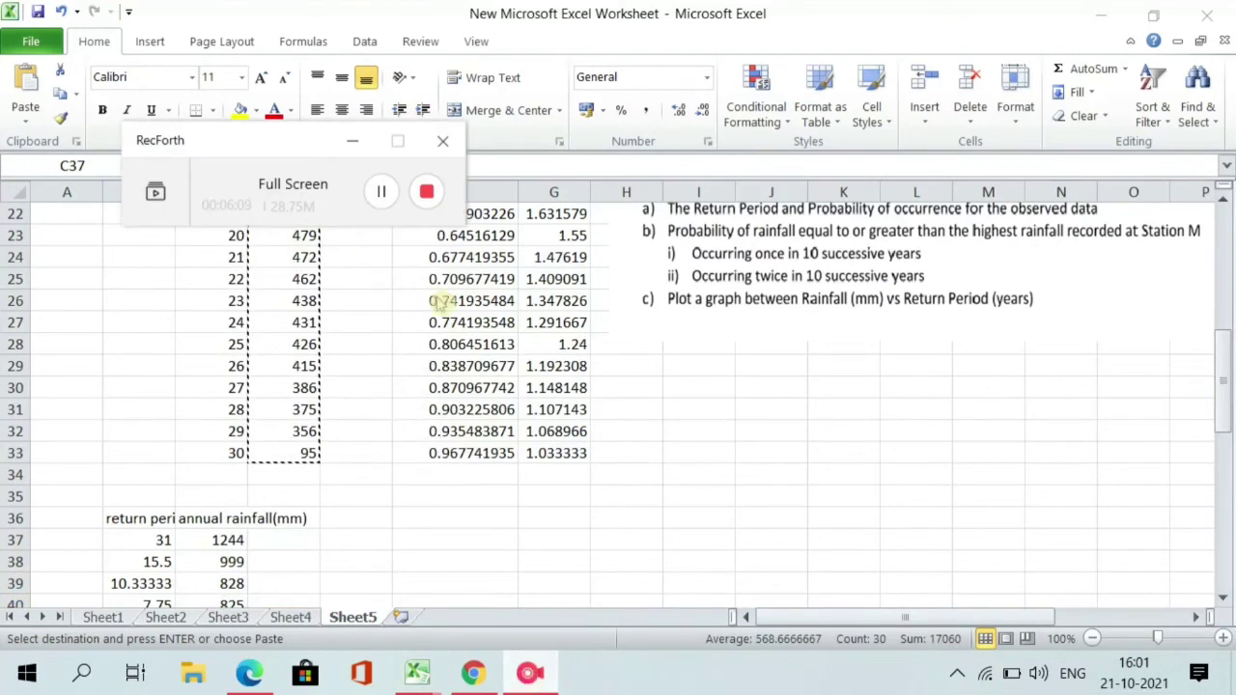
pyautogui.click(349, 142)
pyautogui.scroll(-1, 241, 488)
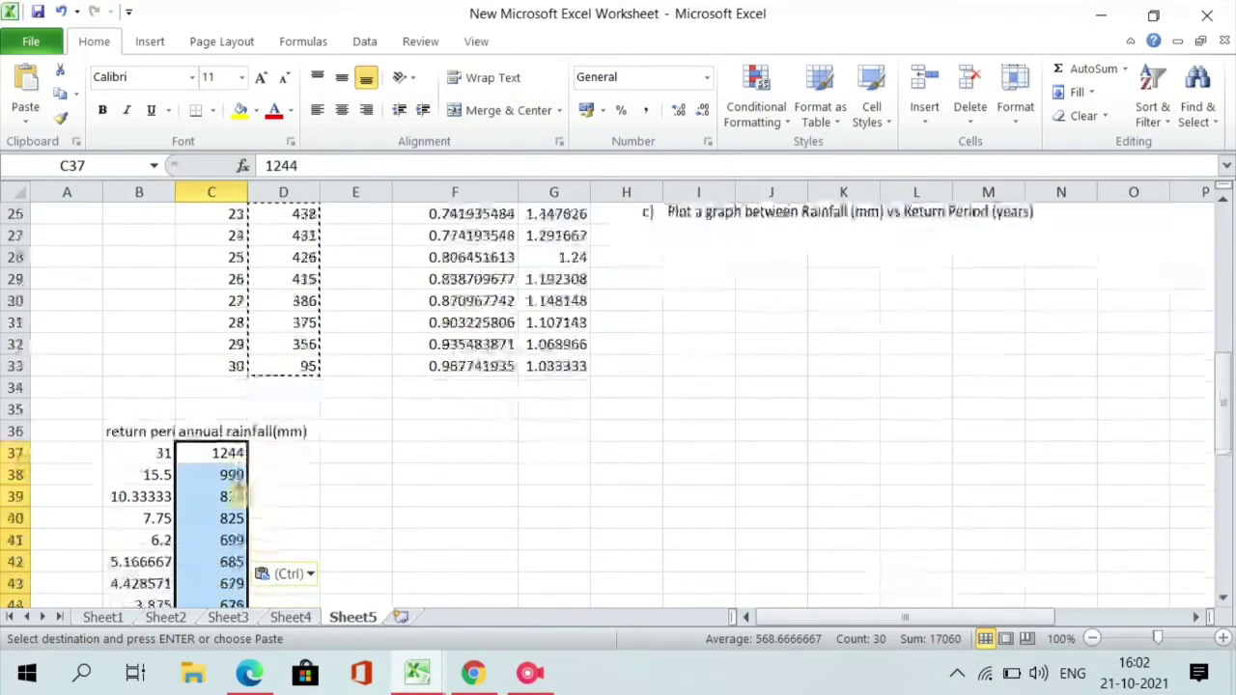
pyautogui.scroll(-2, 237, 495)
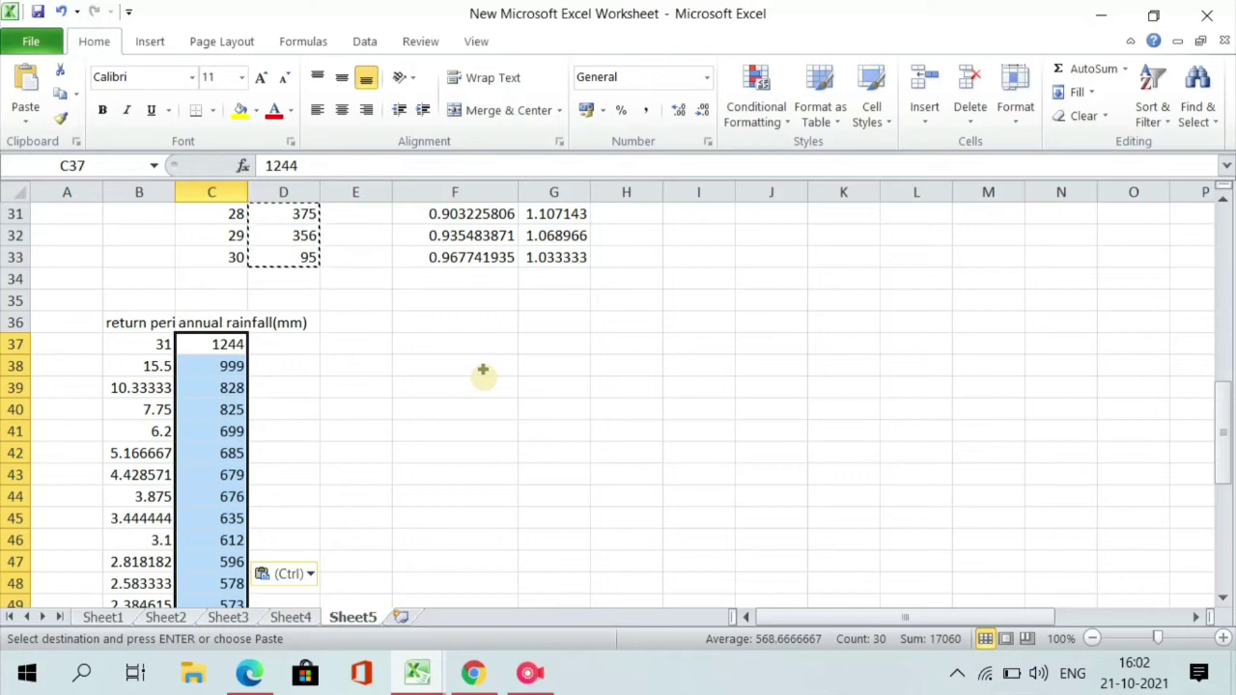
pyautogui.click(570, 355)
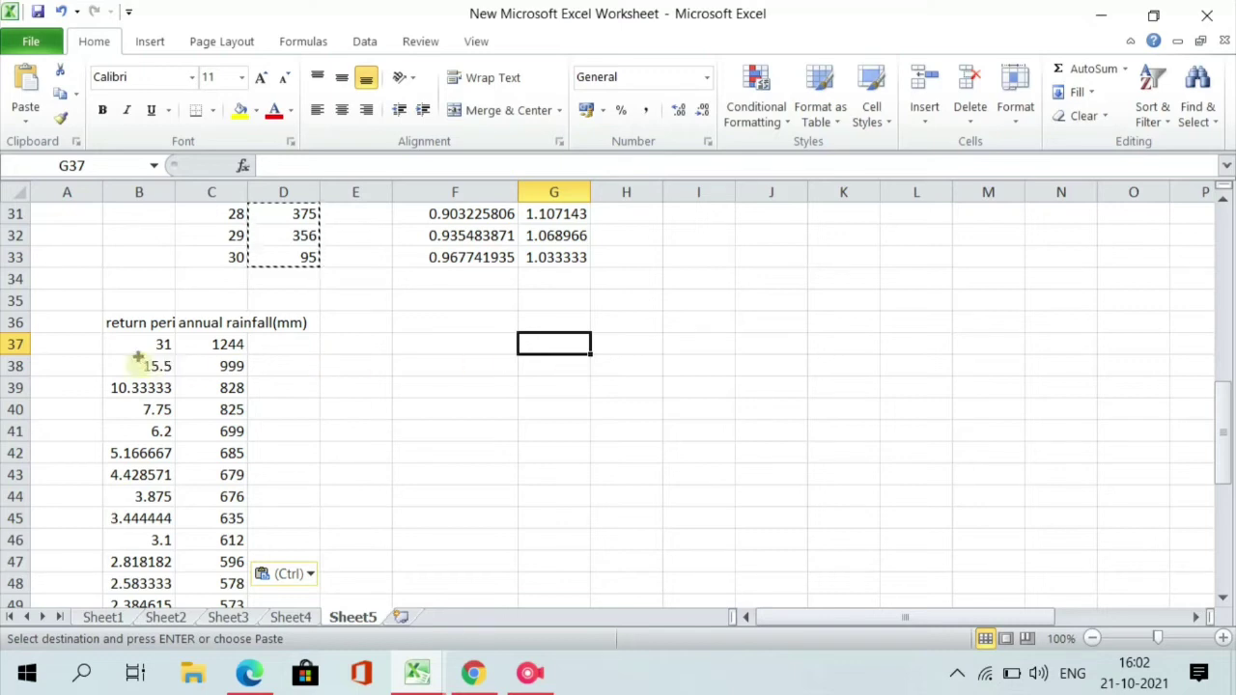
# Step: Insert a markers-only scatter chart from the return period and rainfall data in B37:C66
pyautogui.moveTo(135, 340); pyautogui.dragTo(200, 446)
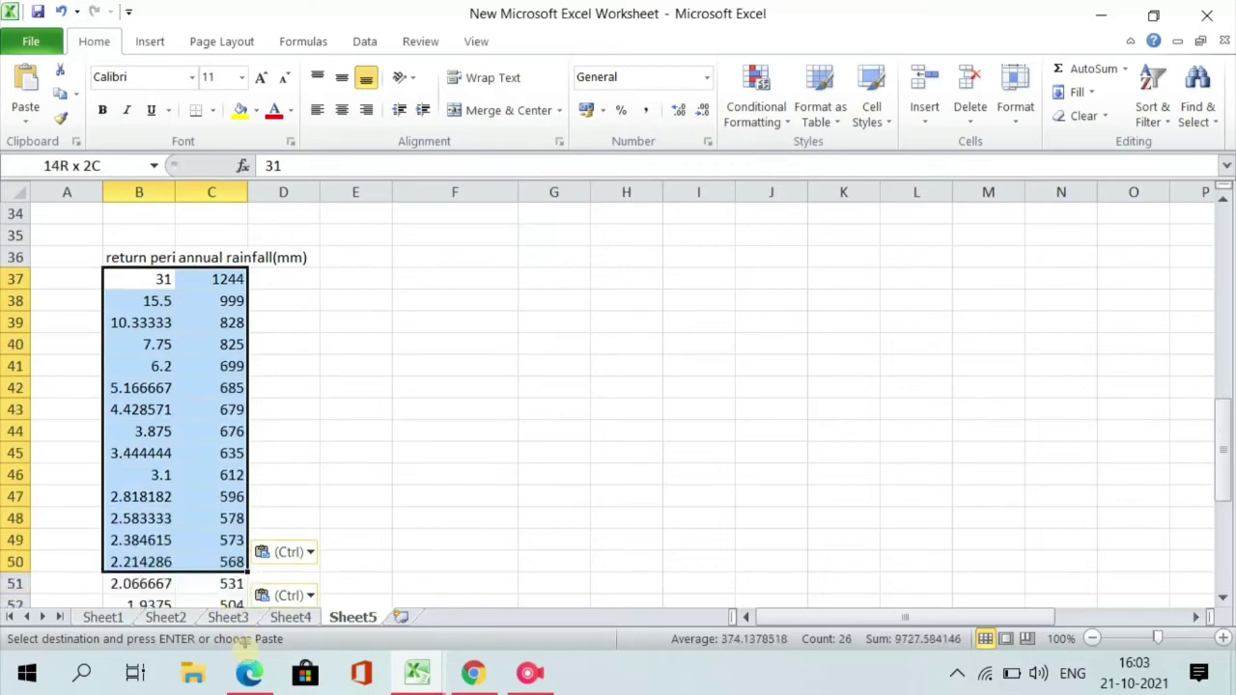
pyautogui.moveTo(200, 447)
pyautogui.mouseDown()
pyautogui.moveTo(236, 578)
pyautogui.moveTo(235, 546)
pyautogui.mouseUp()
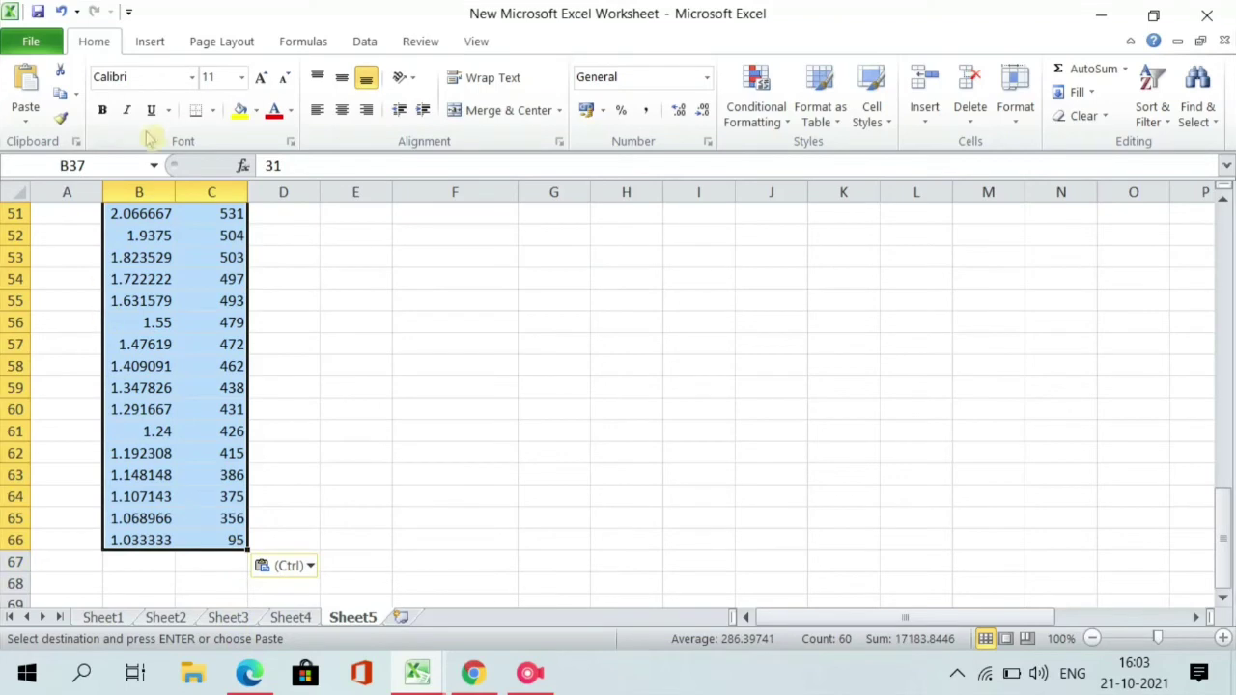
pyautogui.click(145, 43)
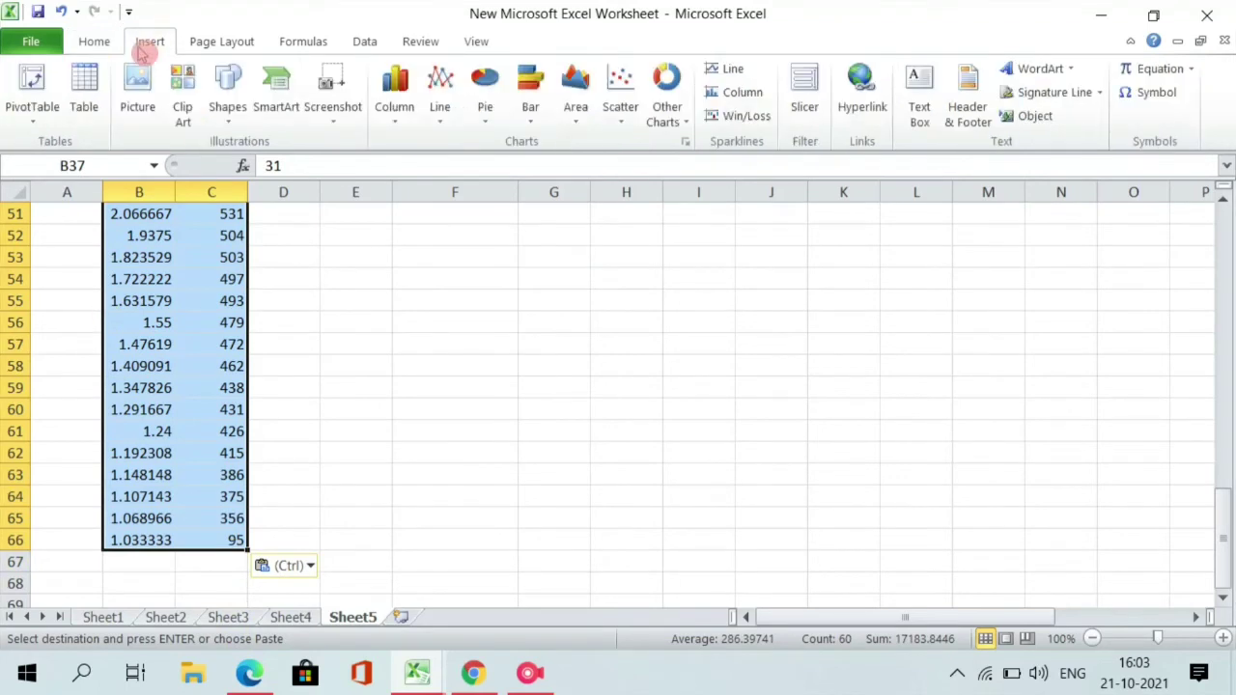
pyautogui.click(619, 114)
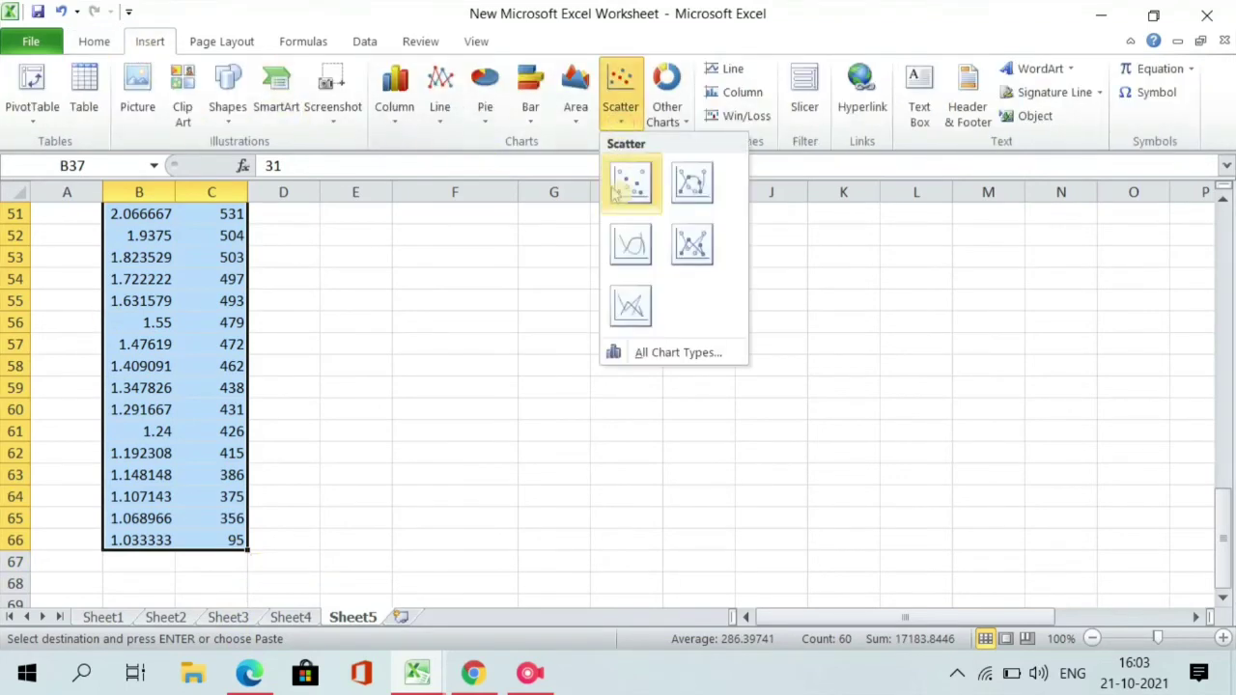
pyautogui.click(629, 183)
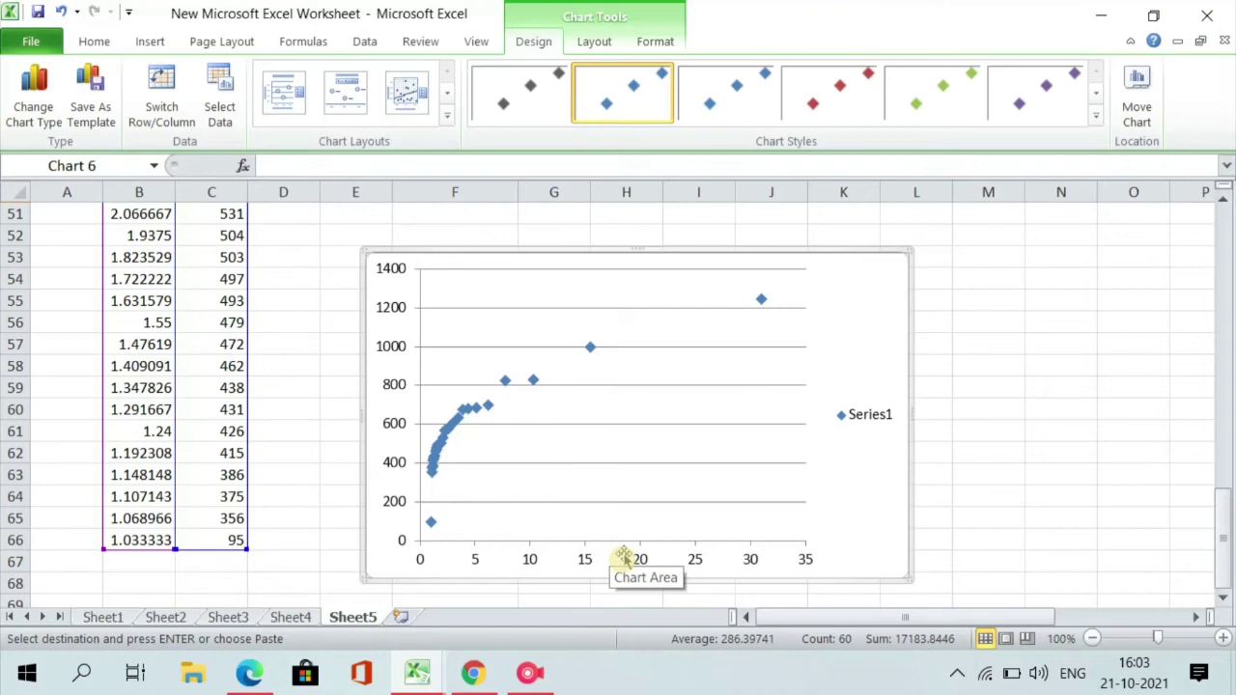
# Step: Switch the chart's horizontal return-period axis to a base-10 logarithmic scale running 1 to 100
pyautogui.click(593, 562)
pyautogui.rightClick(593, 563)
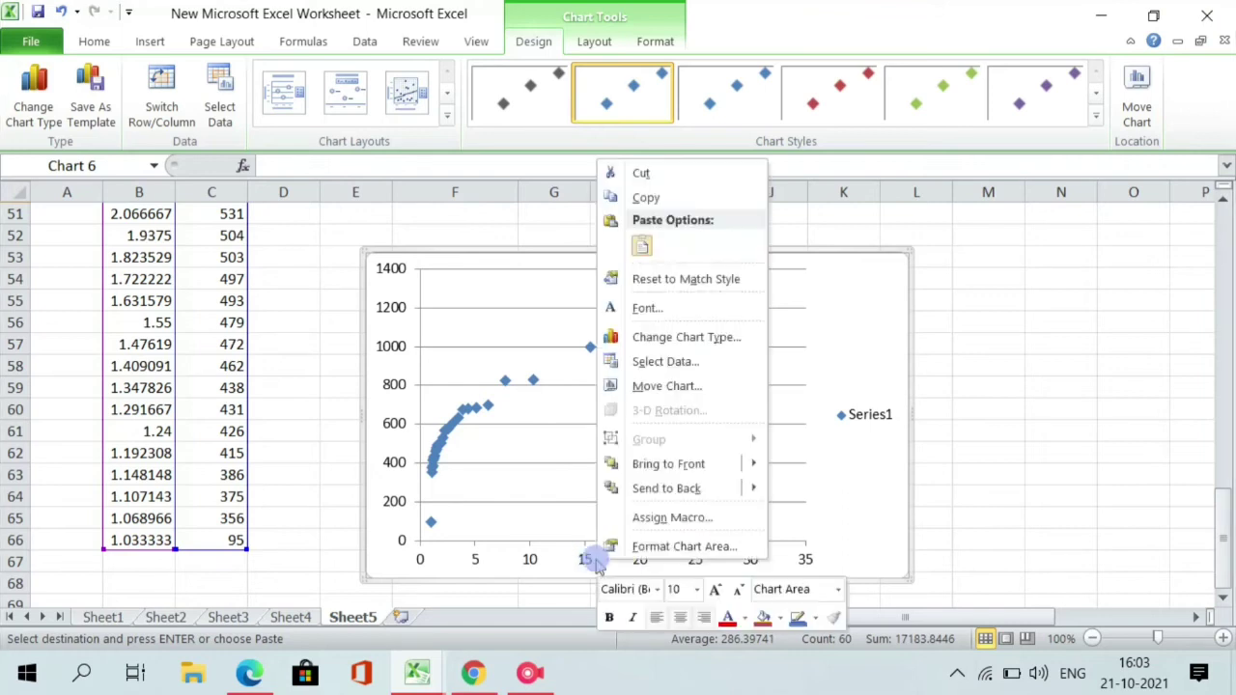
pyautogui.click(553, 566)
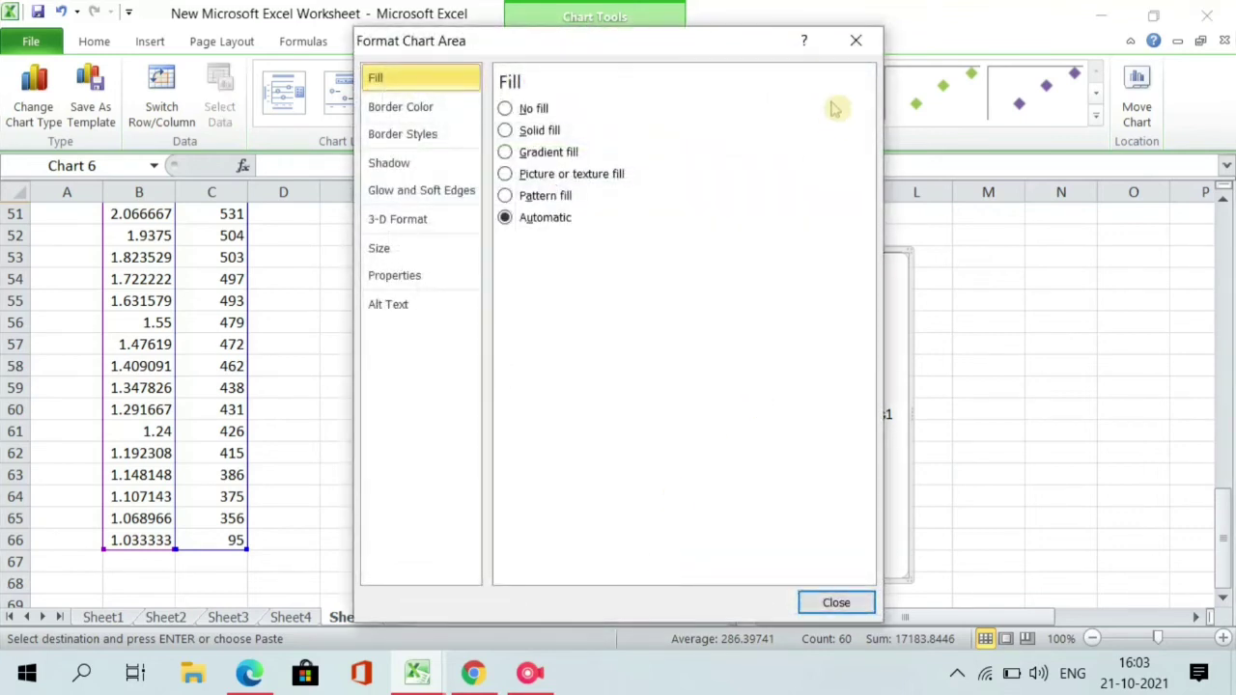
pyautogui.click(856, 40)
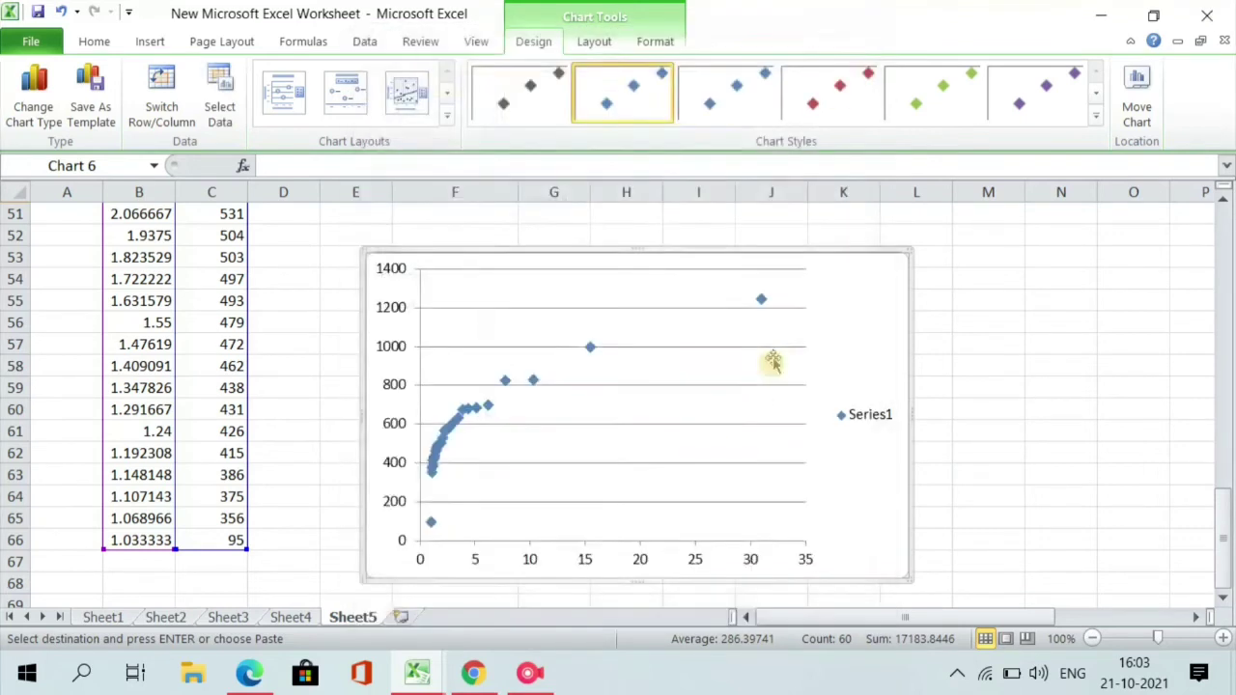
pyautogui.rightClick(633, 549)
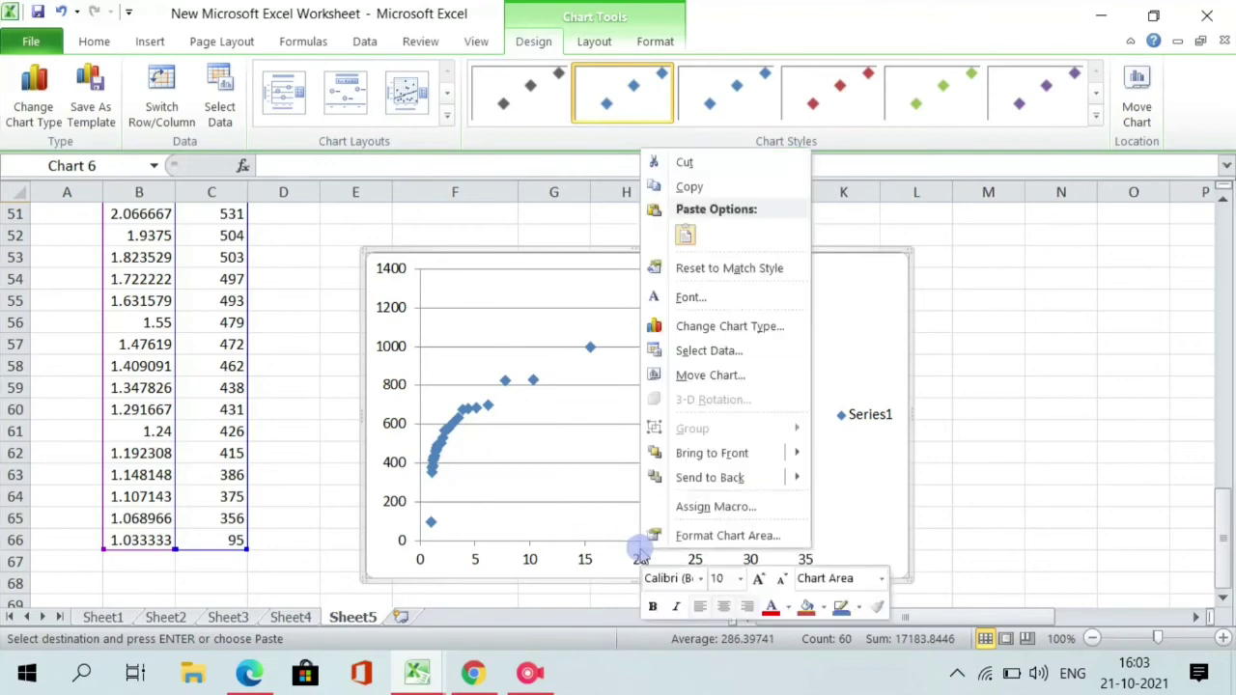
pyautogui.click(486, 569)
pyautogui.click(480, 565)
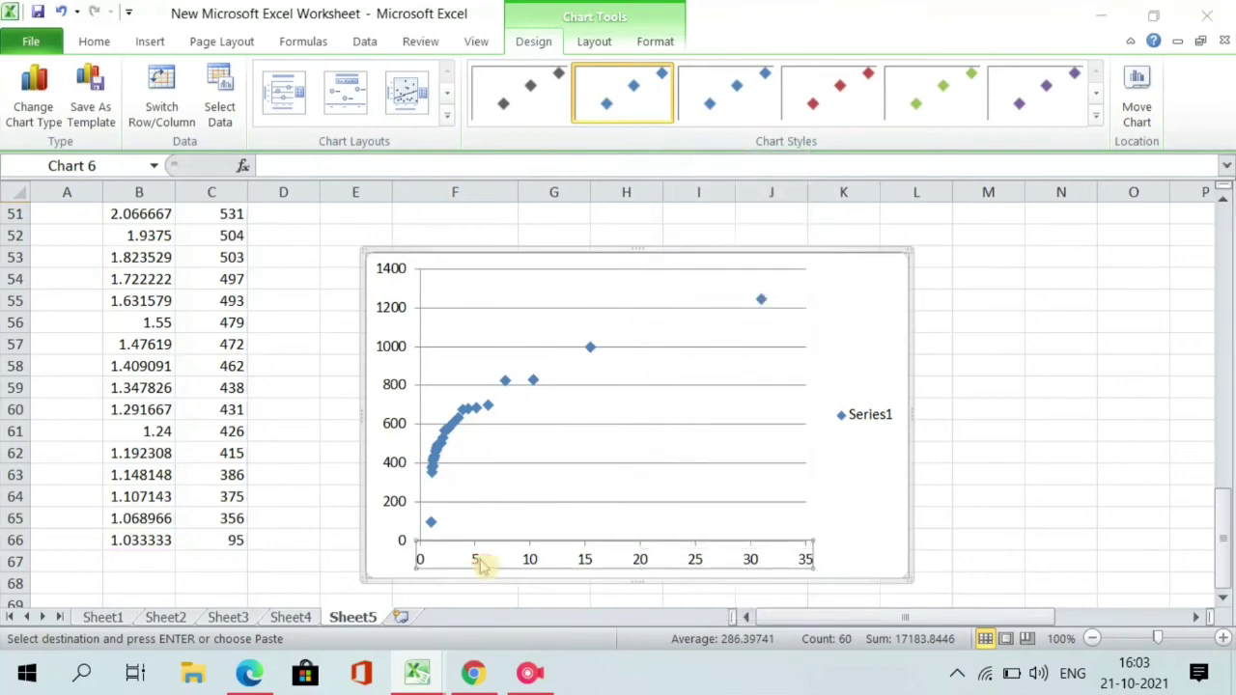
pyautogui.doubleClick(480, 565)
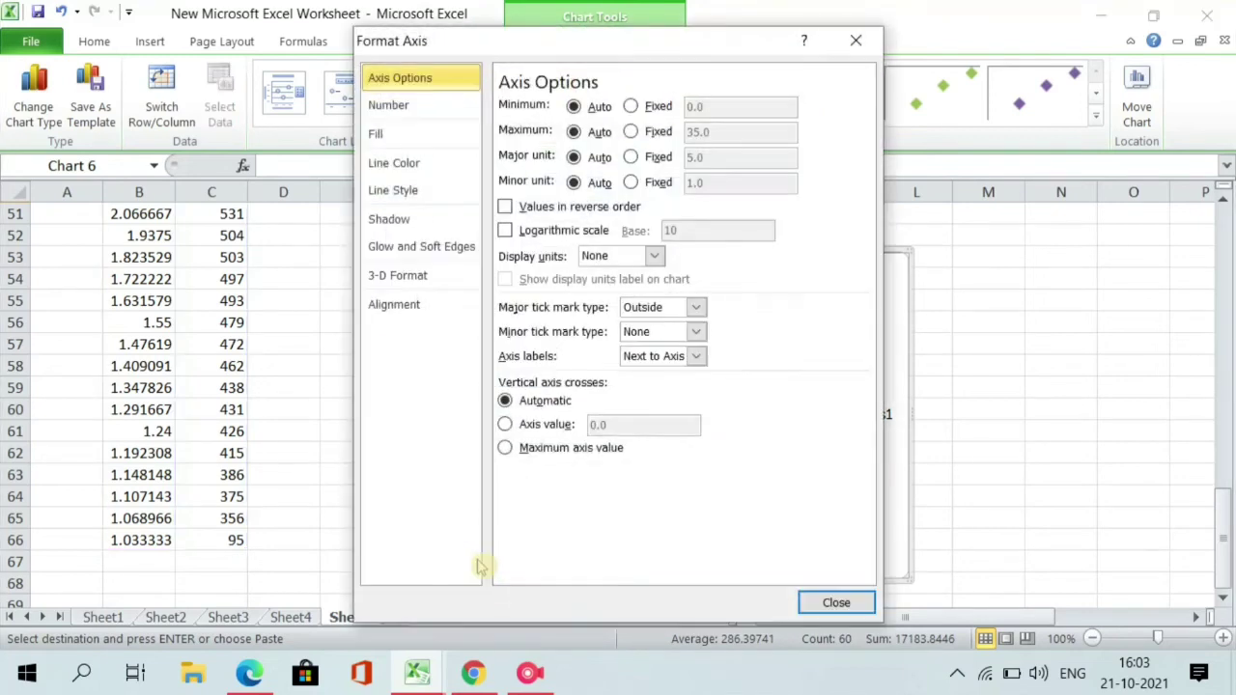
pyautogui.click(505, 231)
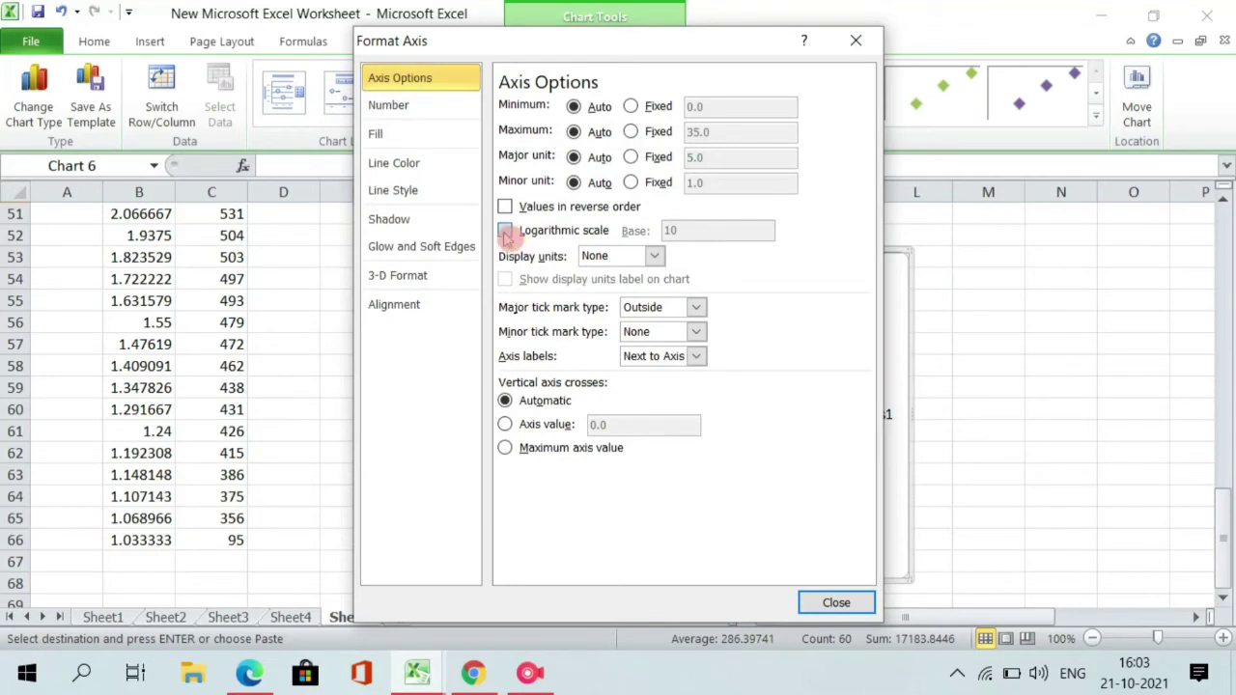
pyautogui.click(837, 603)
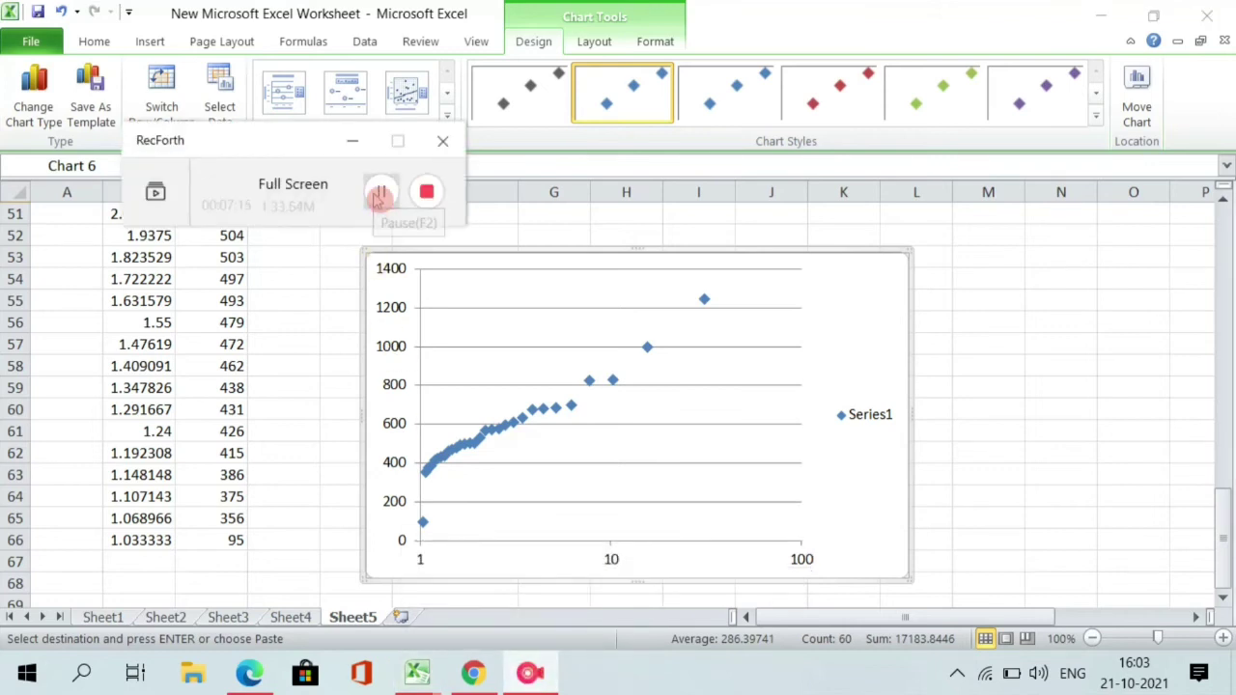
pyautogui.click(354, 138)
pyautogui.click(354, 141)
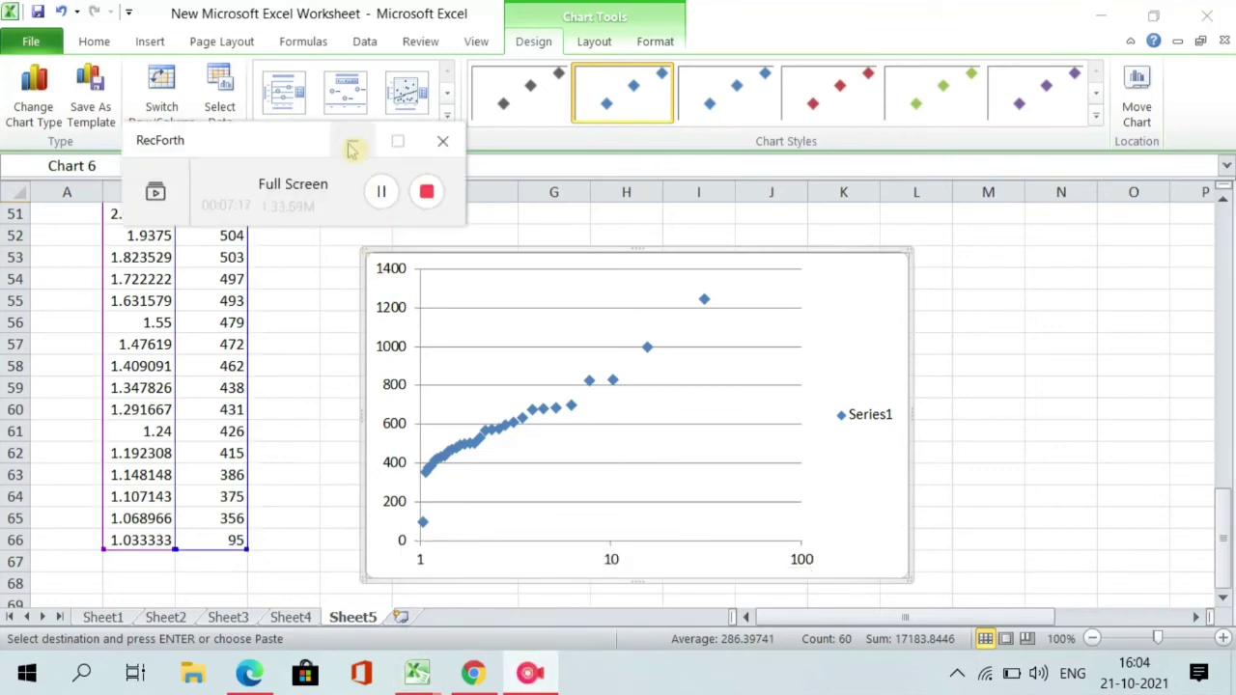
# Step: Add a logarithmic trendline to the rainfall series labelled y = 239.98ln(x) + 341.8, R² = 0.9252
pyautogui.click(497, 429)
pyautogui.rightClick(498, 427)
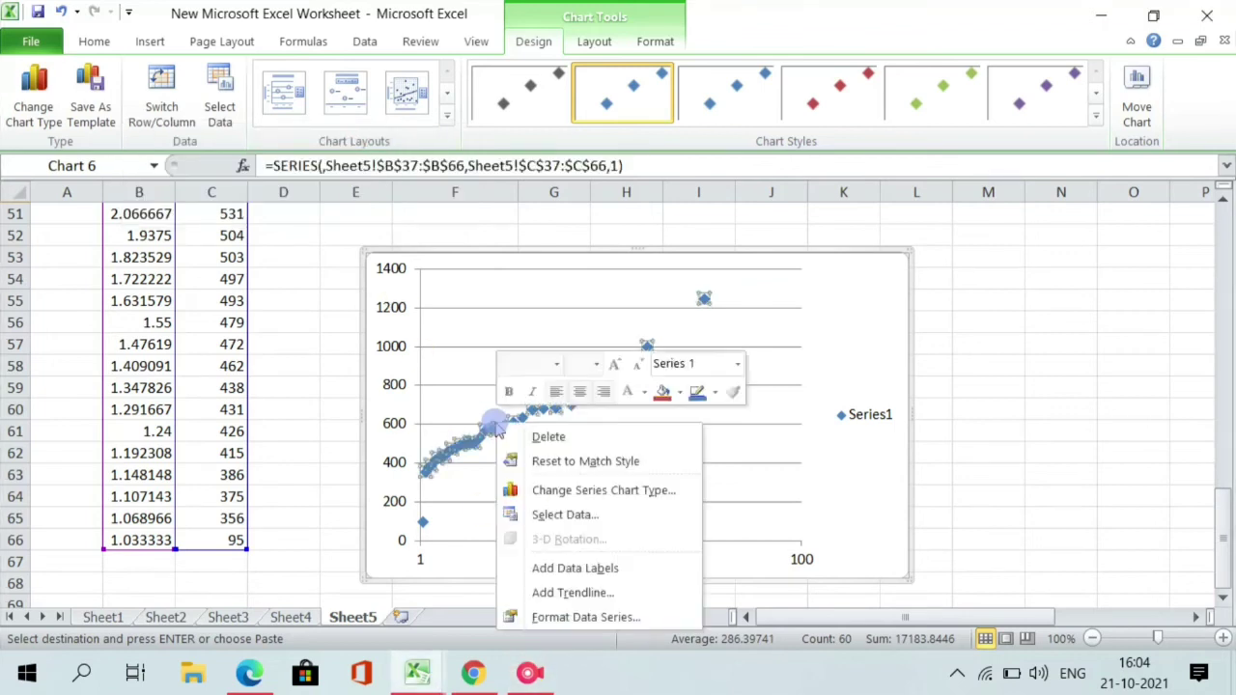
pyautogui.click(597, 593)
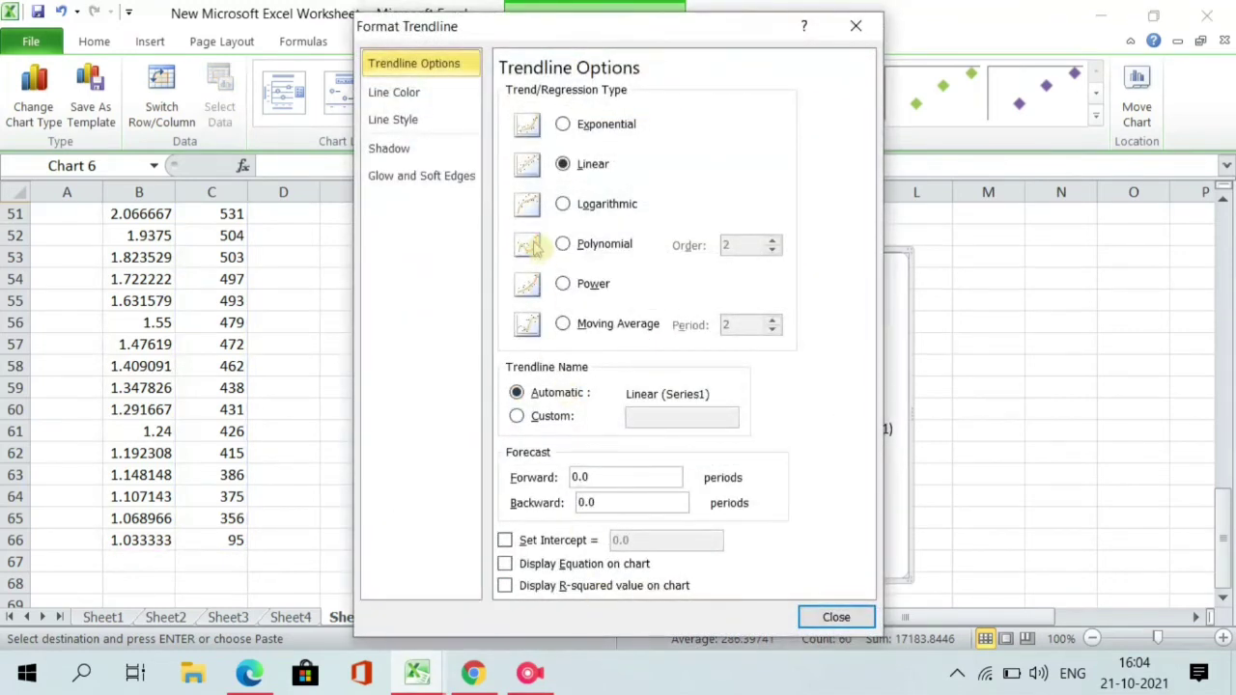
pyautogui.click(565, 204)
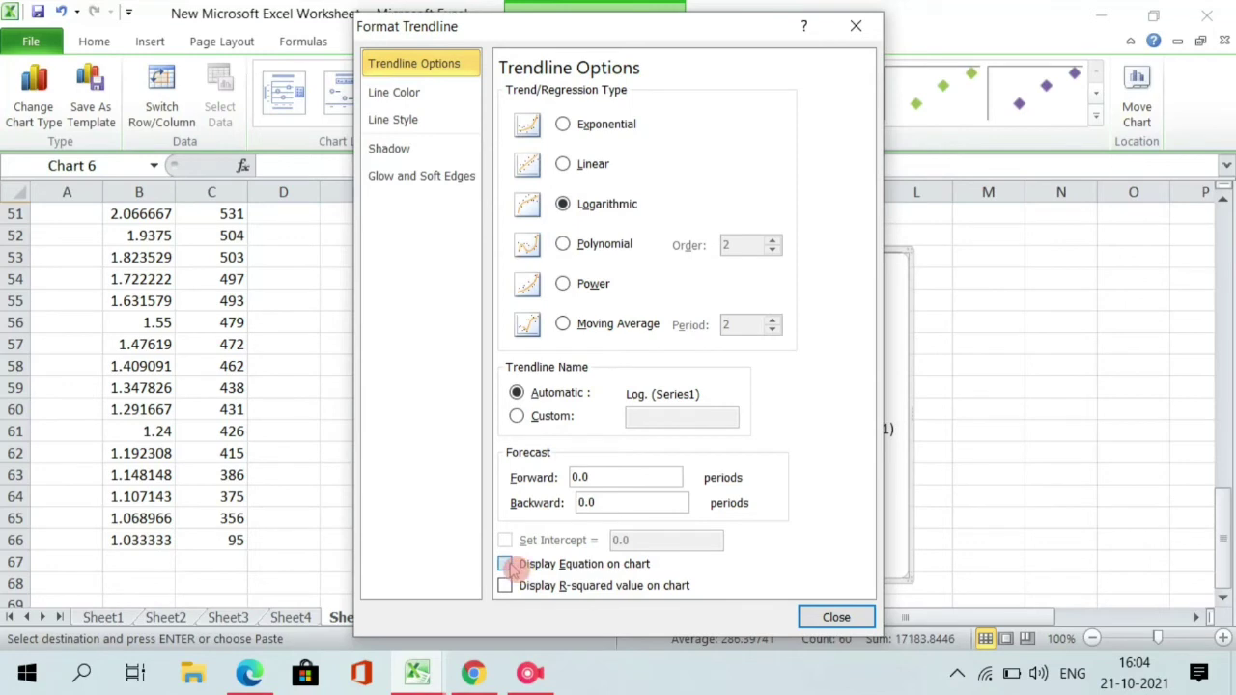
pyautogui.click(506, 565)
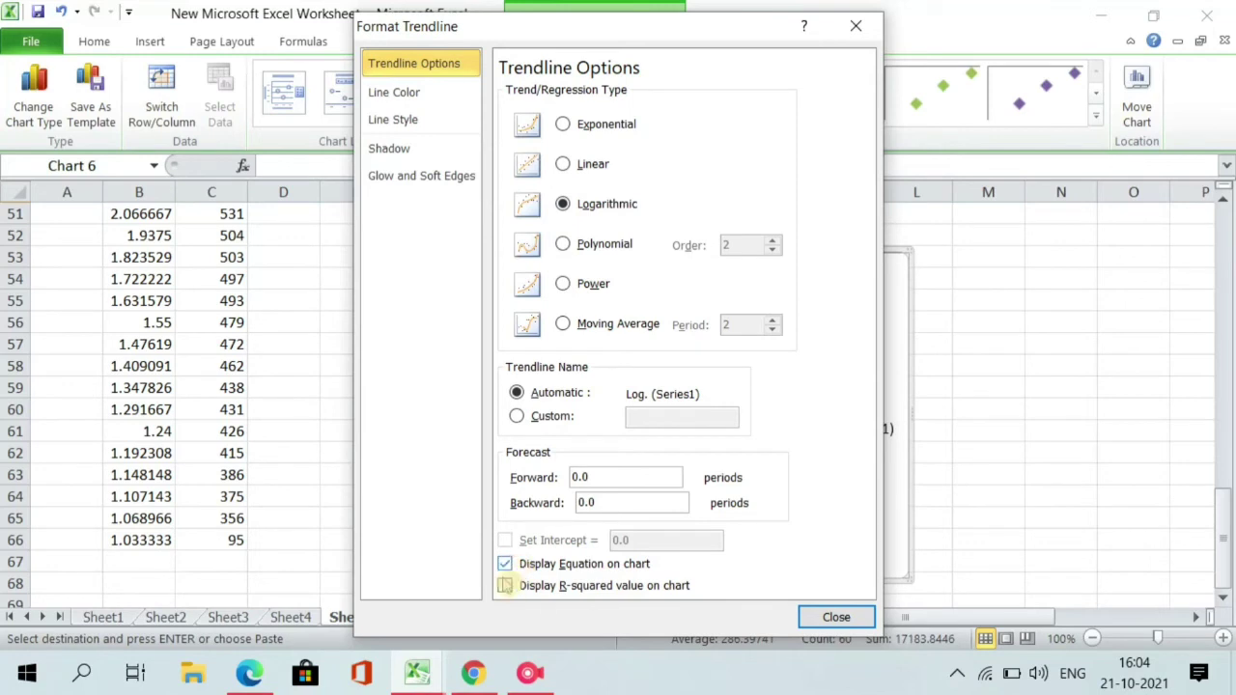
pyautogui.click(813, 621)
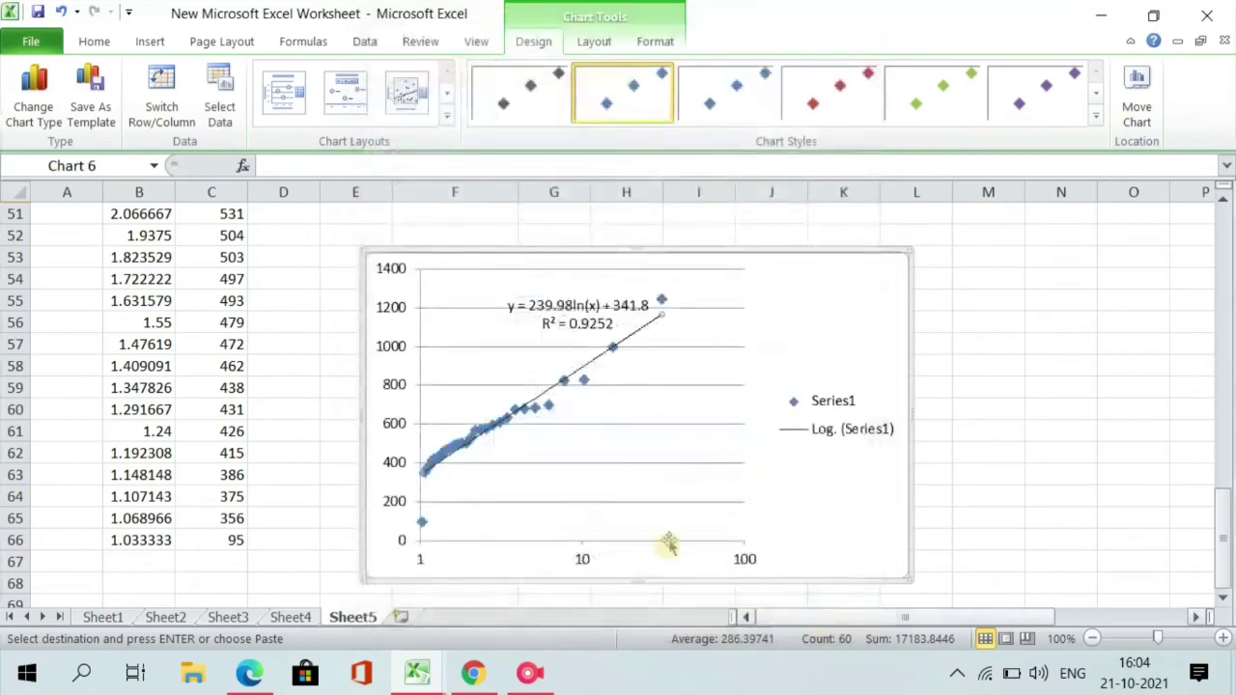
pyautogui.click(541, 682)
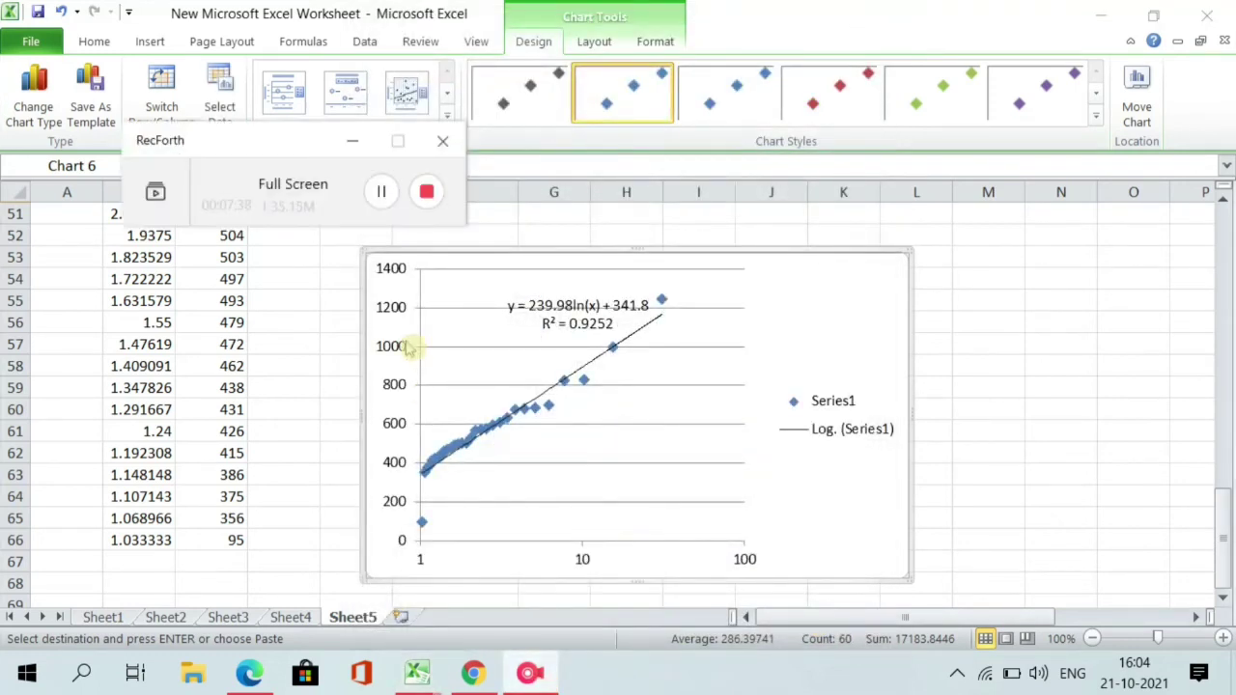
pyautogui.click(352, 141)
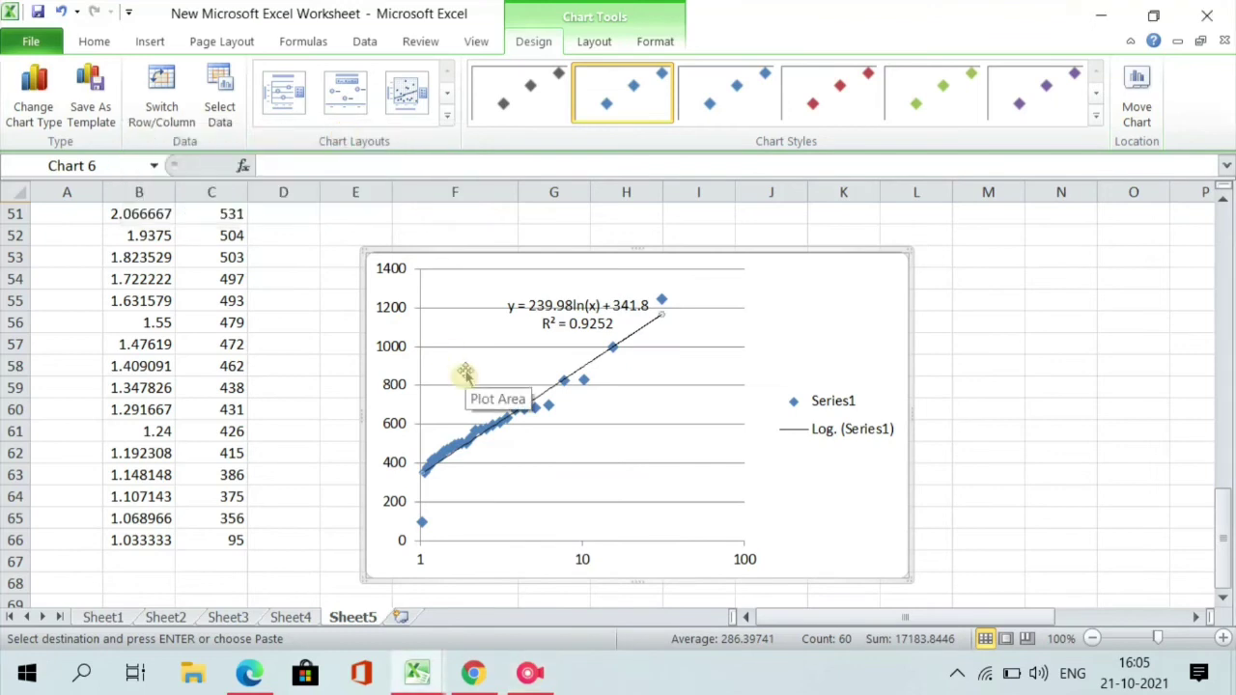
# Step: Scroll back up to rows 20–33 and the Compute questions, then minimize Excel
pyautogui.scroll(2, 464, 372)
pyautogui.scroll(1, 465, 372)
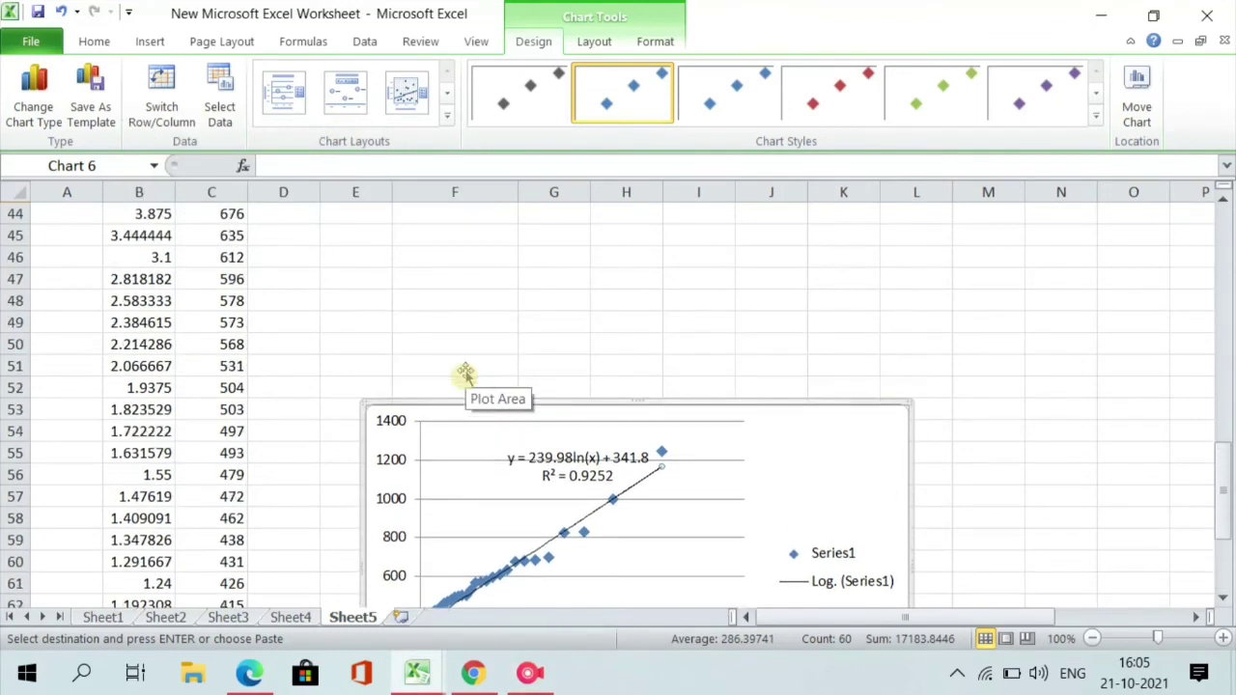
pyautogui.scroll(1, 464, 372)
pyautogui.scroll(2, 465, 372)
pyautogui.scroll(3, 465, 371)
pyautogui.scroll(1, 464, 372)
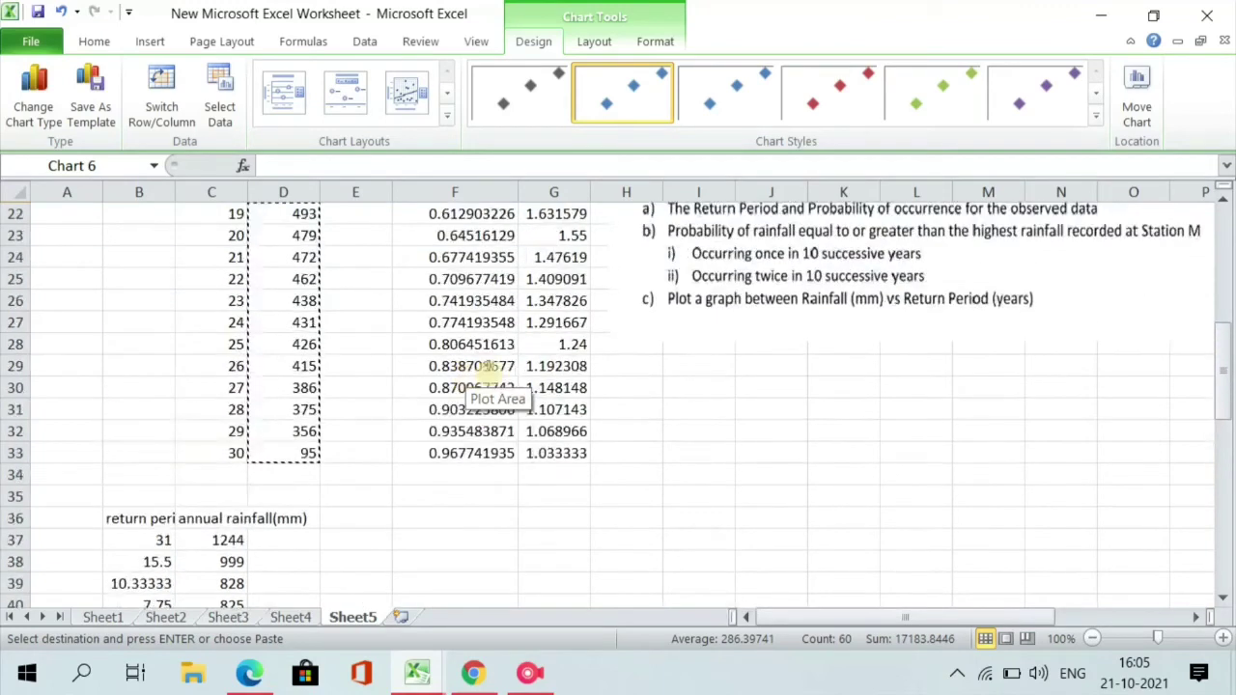
pyautogui.scroll(1, 683, 337)
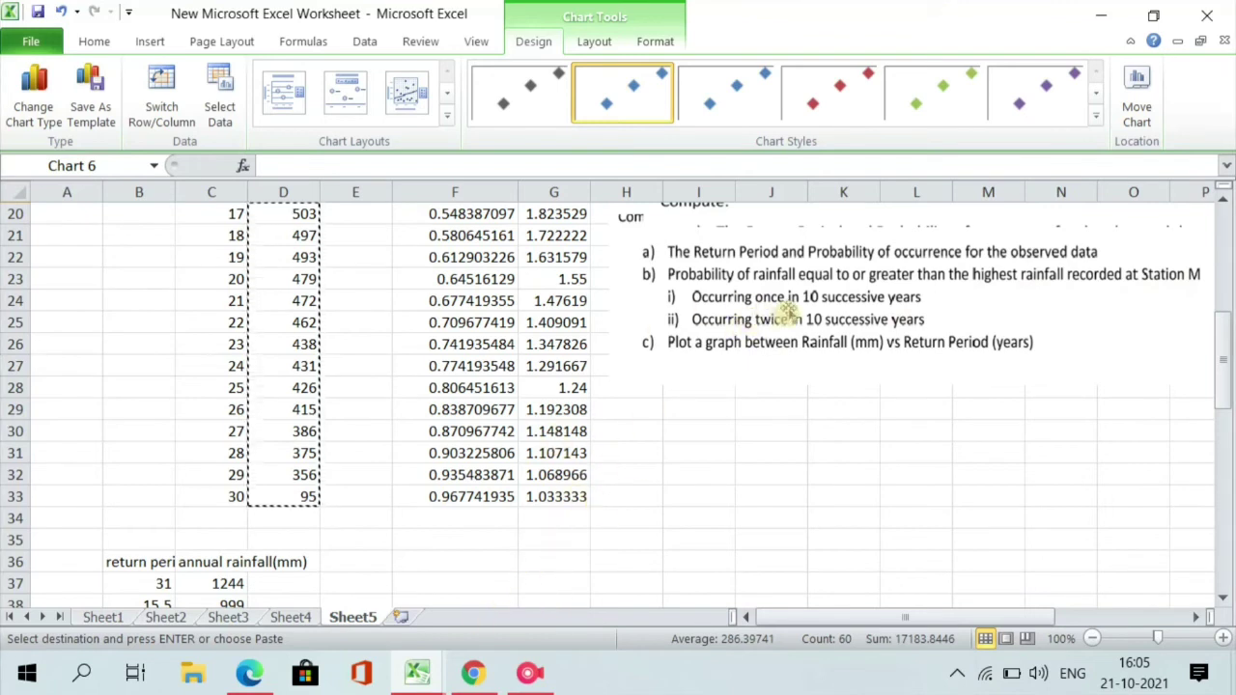
pyautogui.click(456, 453)
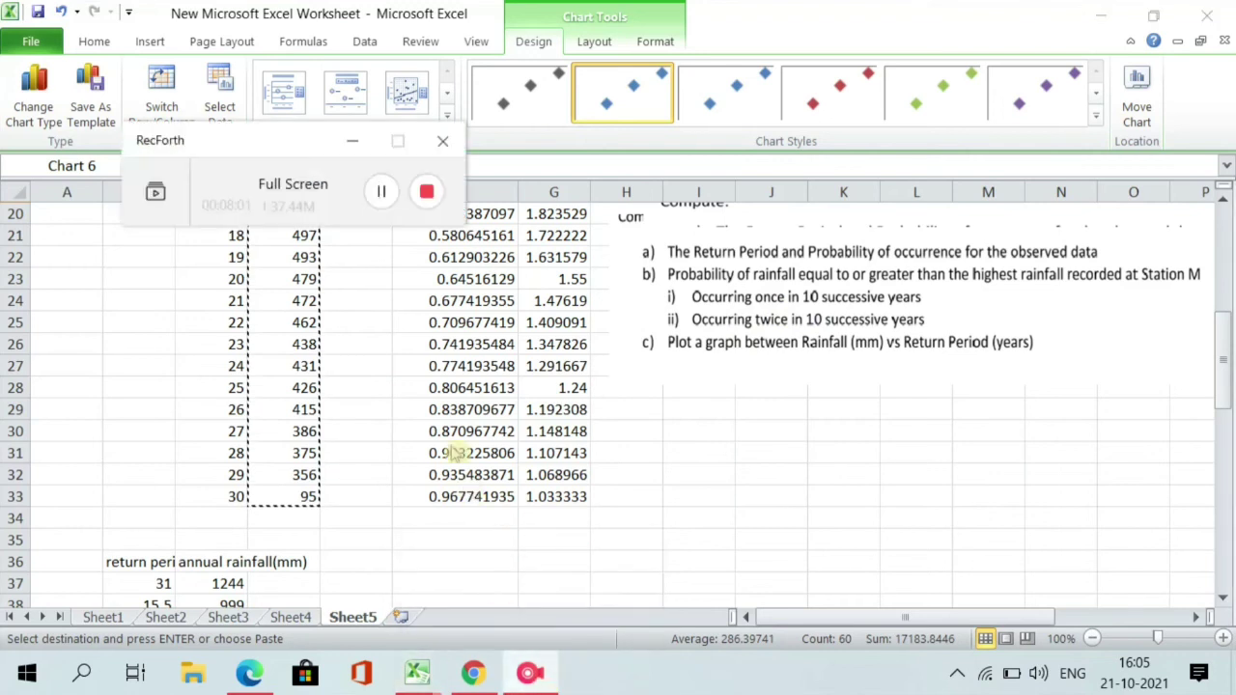
# Step: Show the desktop and bring Chrome with the handwritten solution PDF to the front
pyautogui.press('super+d')
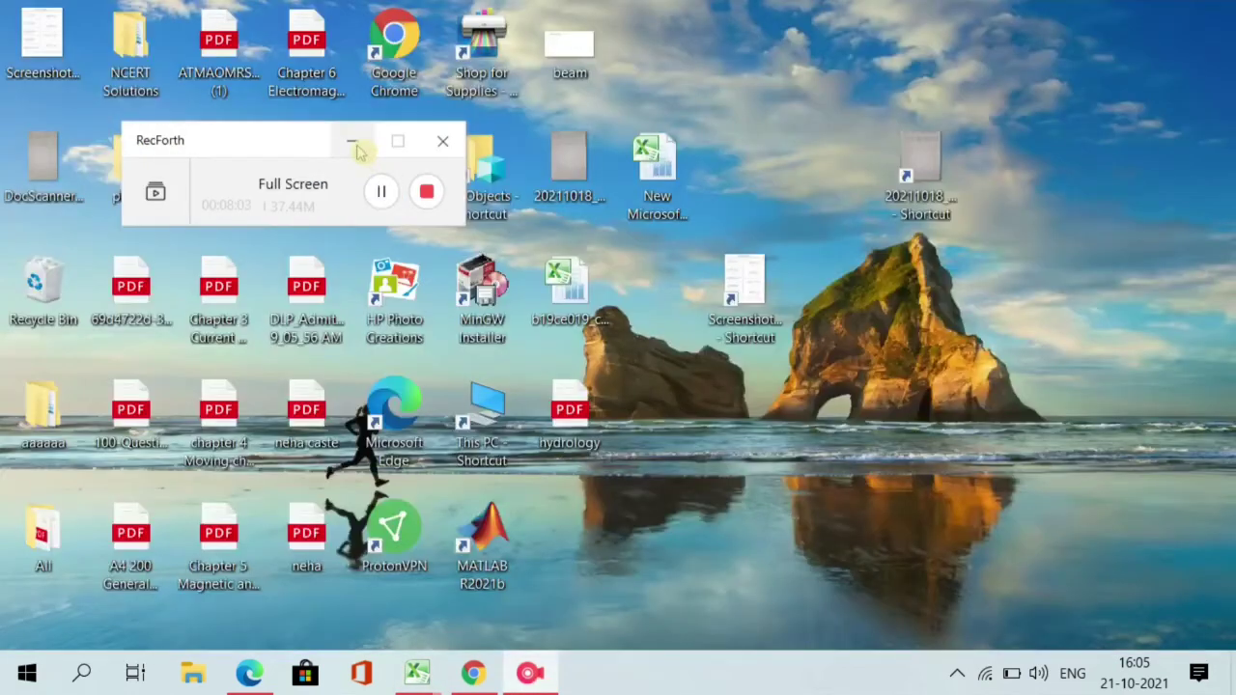
pyautogui.click(353, 141)
pyautogui.click(512, 686)
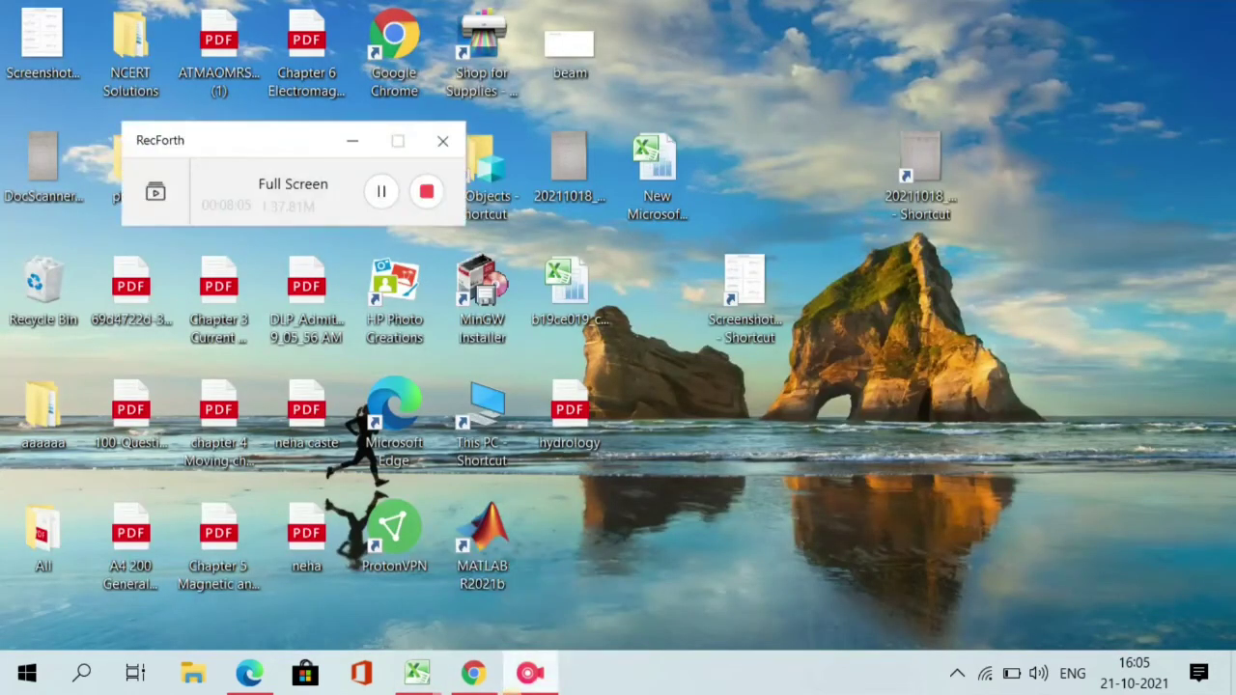
pyautogui.click(485, 682)
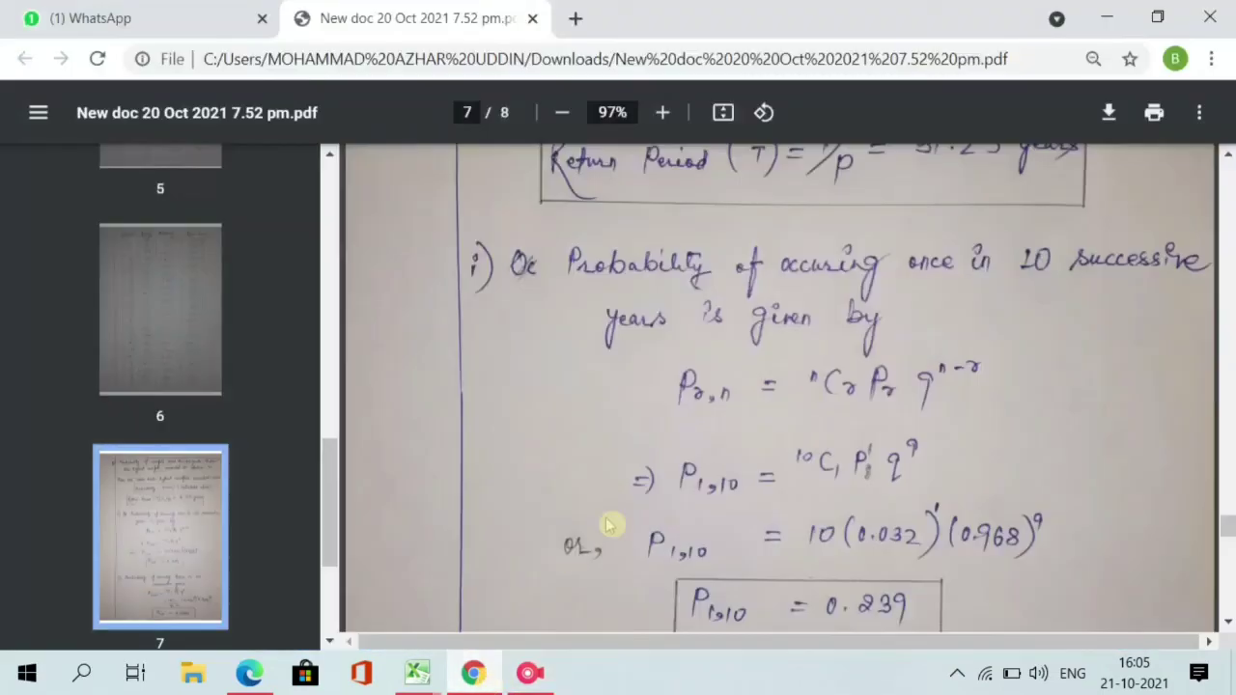
pyautogui.scroll(2, 608, 524)
pyautogui.scroll(3, 611, 524)
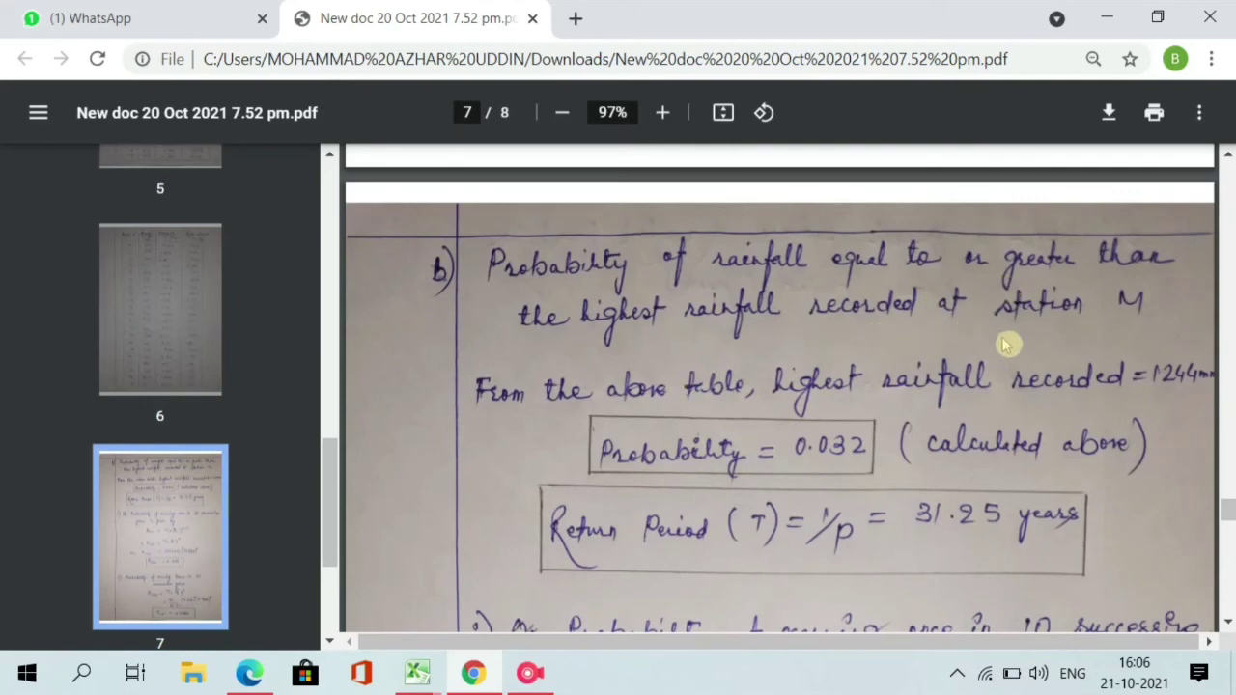
# Step: Read page 7 from part b) down to the boxed result P2,10 = 0.0355
pyautogui.scroll(-1, 857, 307)
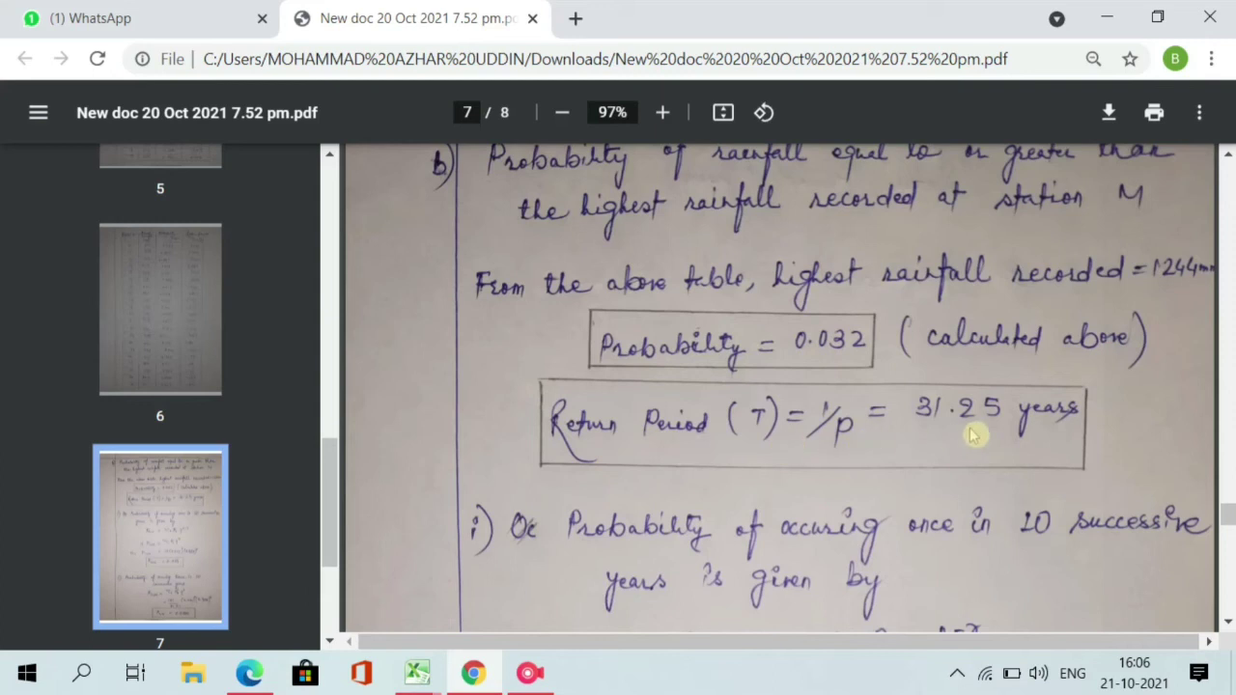
pyautogui.scroll(-1, 974, 436)
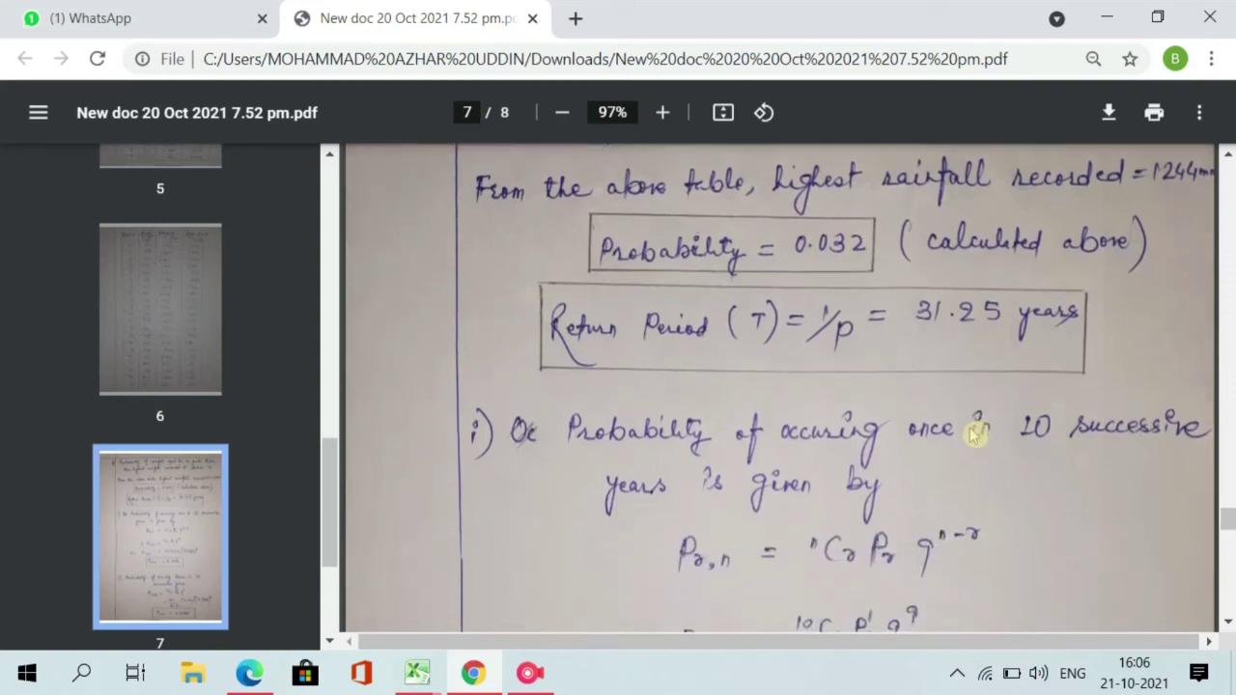
pyautogui.scroll(-1, 974, 437)
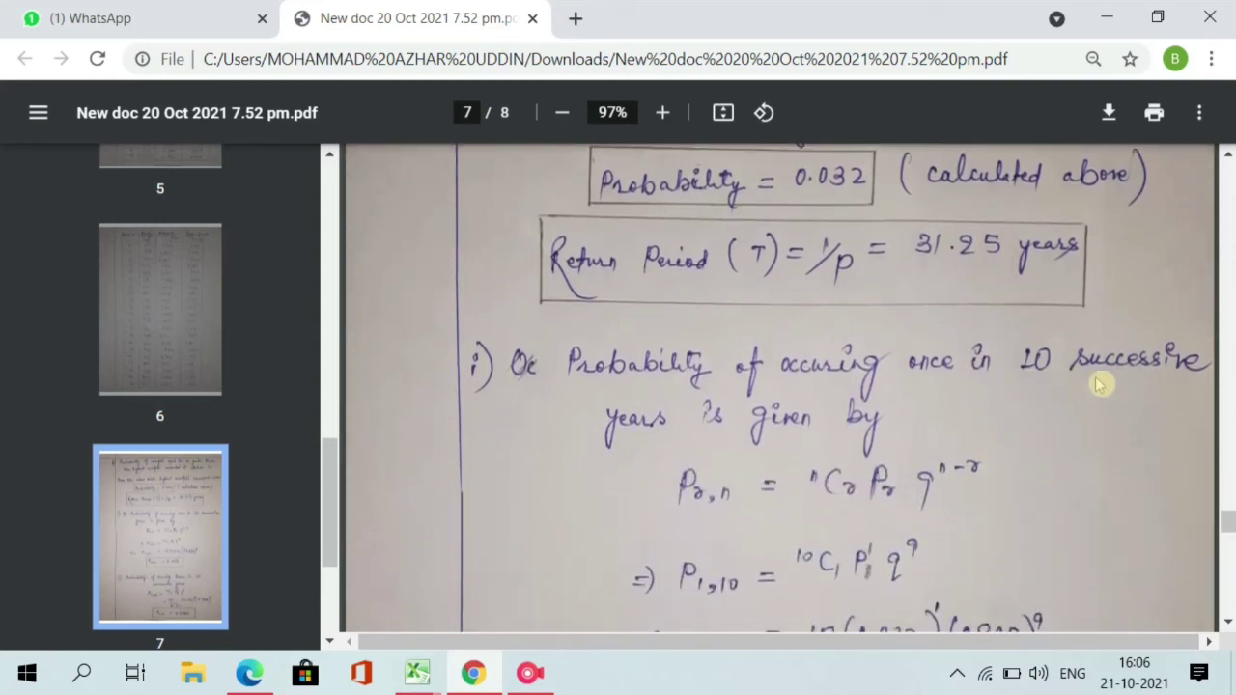
pyautogui.scroll(-1, 718, 473)
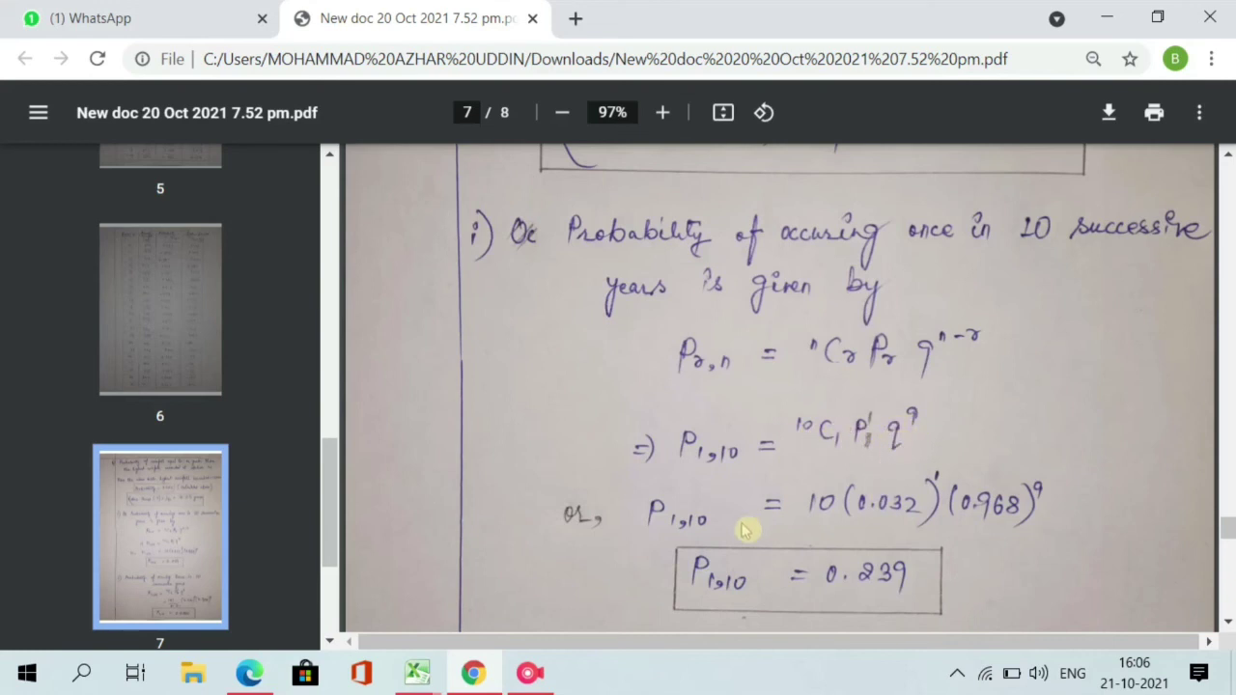
pyautogui.scroll(-1, 745, 541)
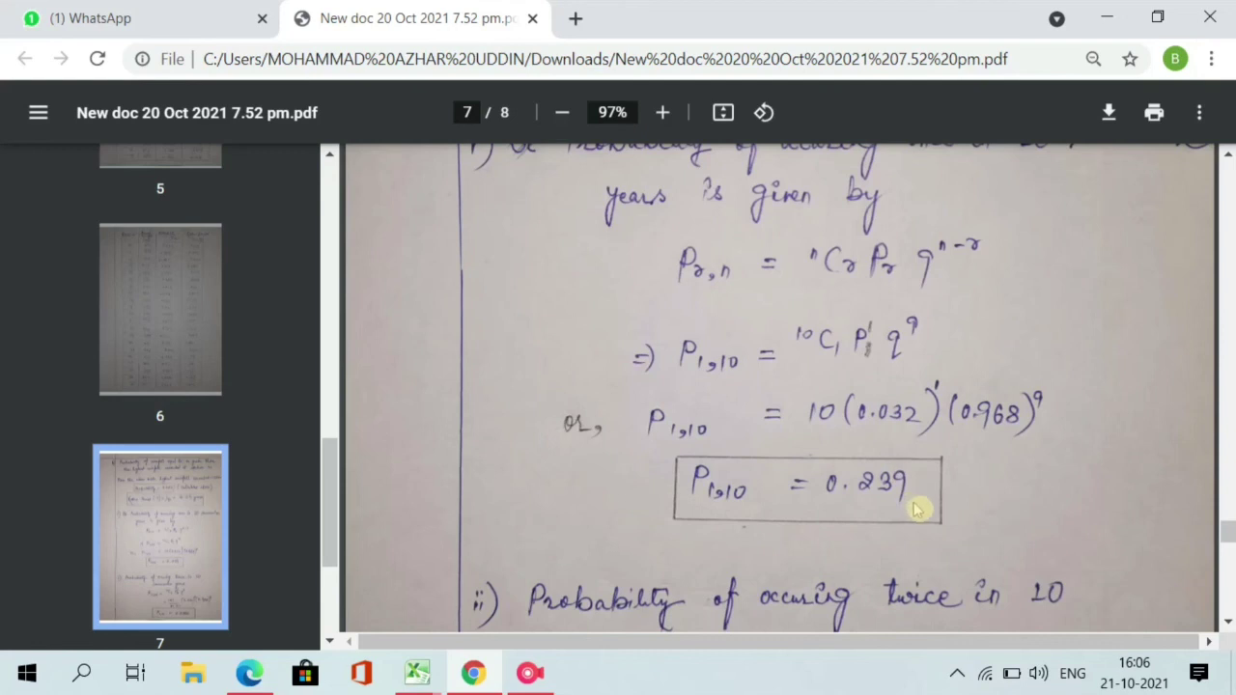
pyautogui.scroll(-1, 941, 462)
pyautogui.scroll(-2, 941, 463)
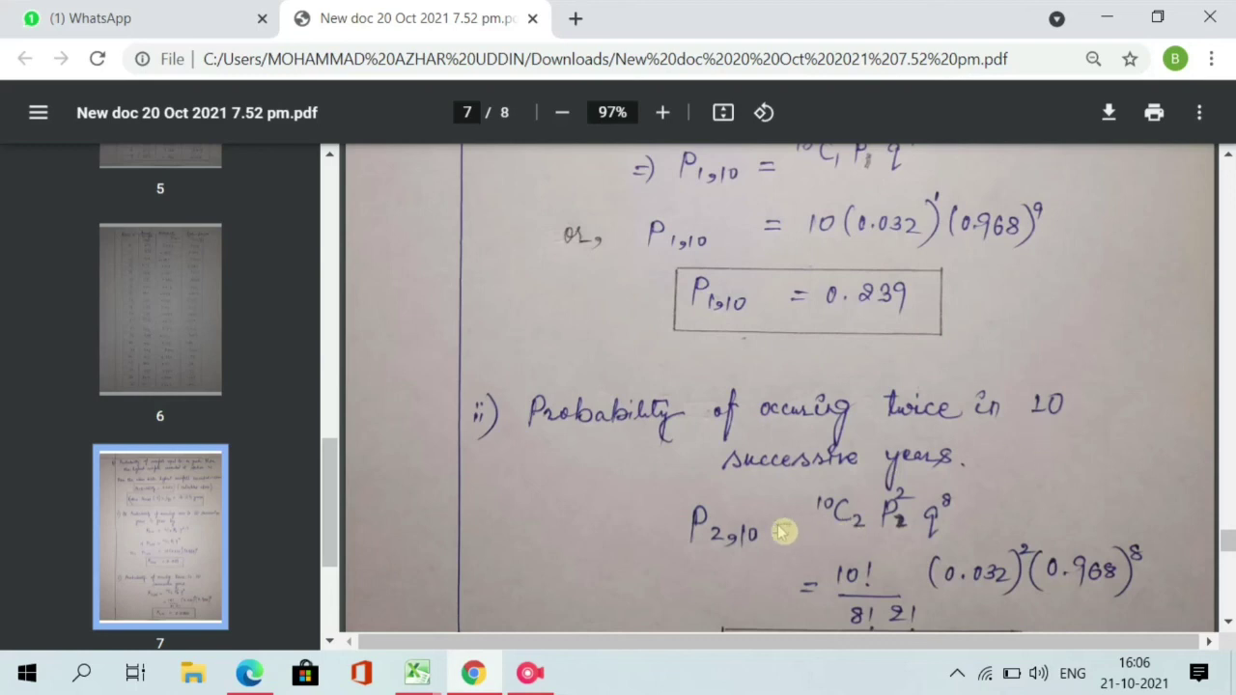
pyautogui.scroll(-1, 770, 560)
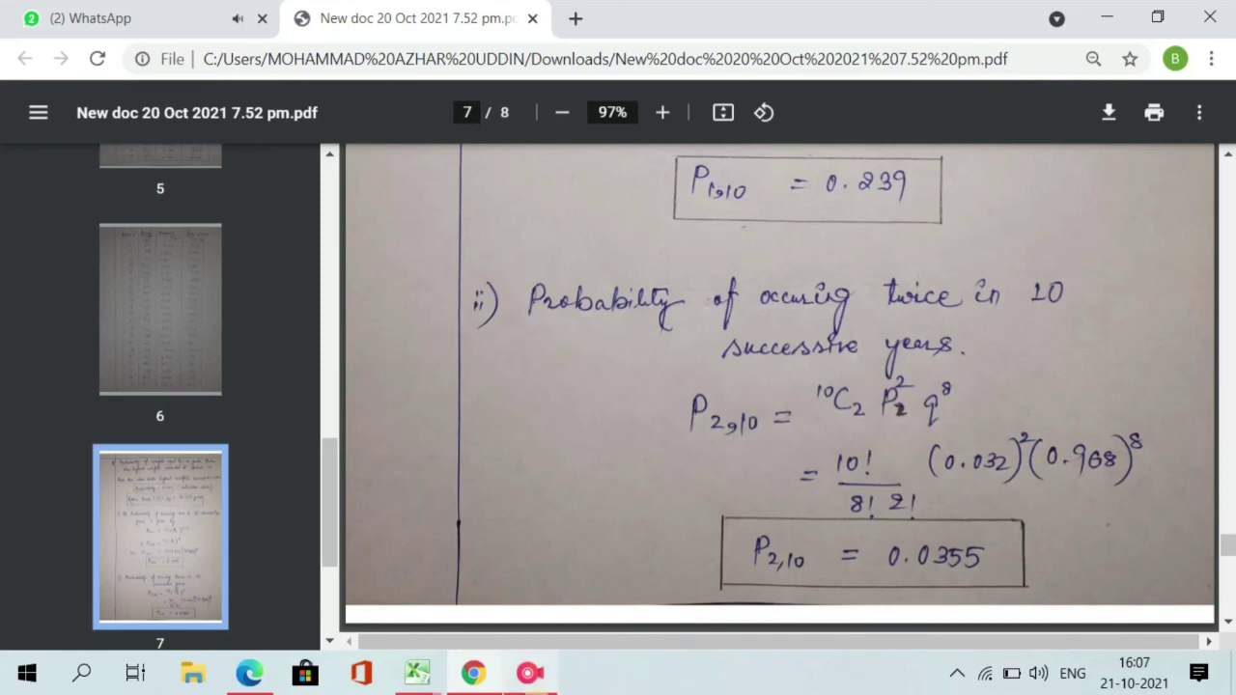
pyautogui.click(529, 676)
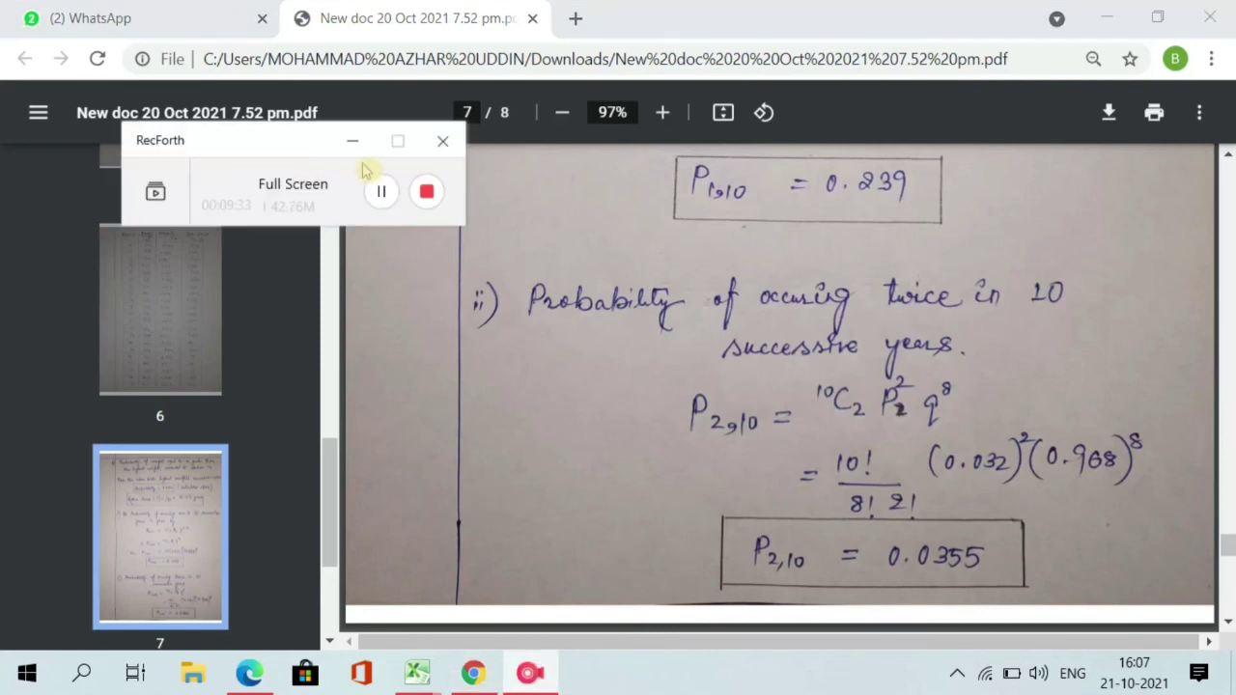